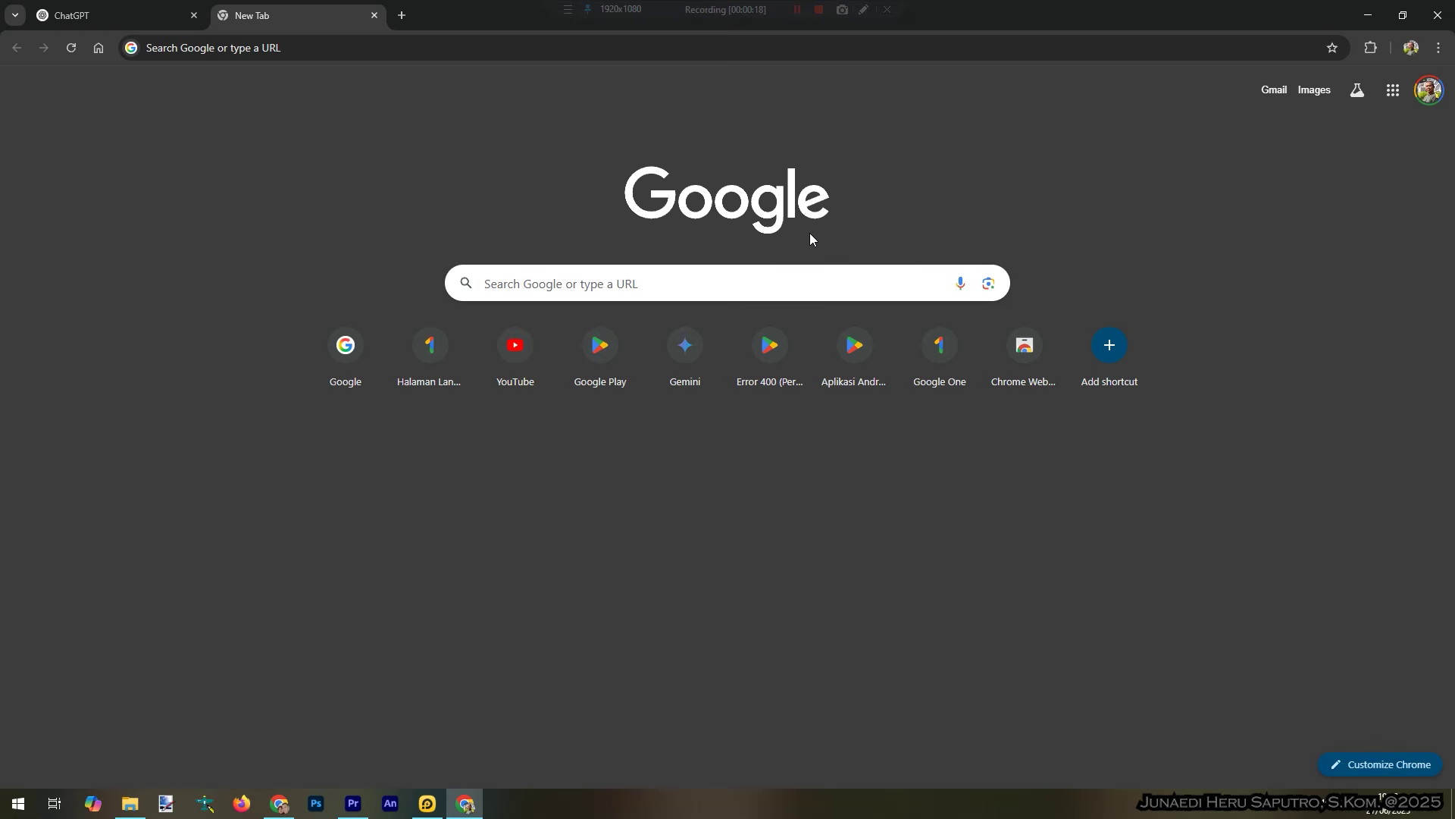
# - Search Google for "vheer" and open the official Vheer website from the results
pyautogui.click(743, 283)
pyautogui.write('v')
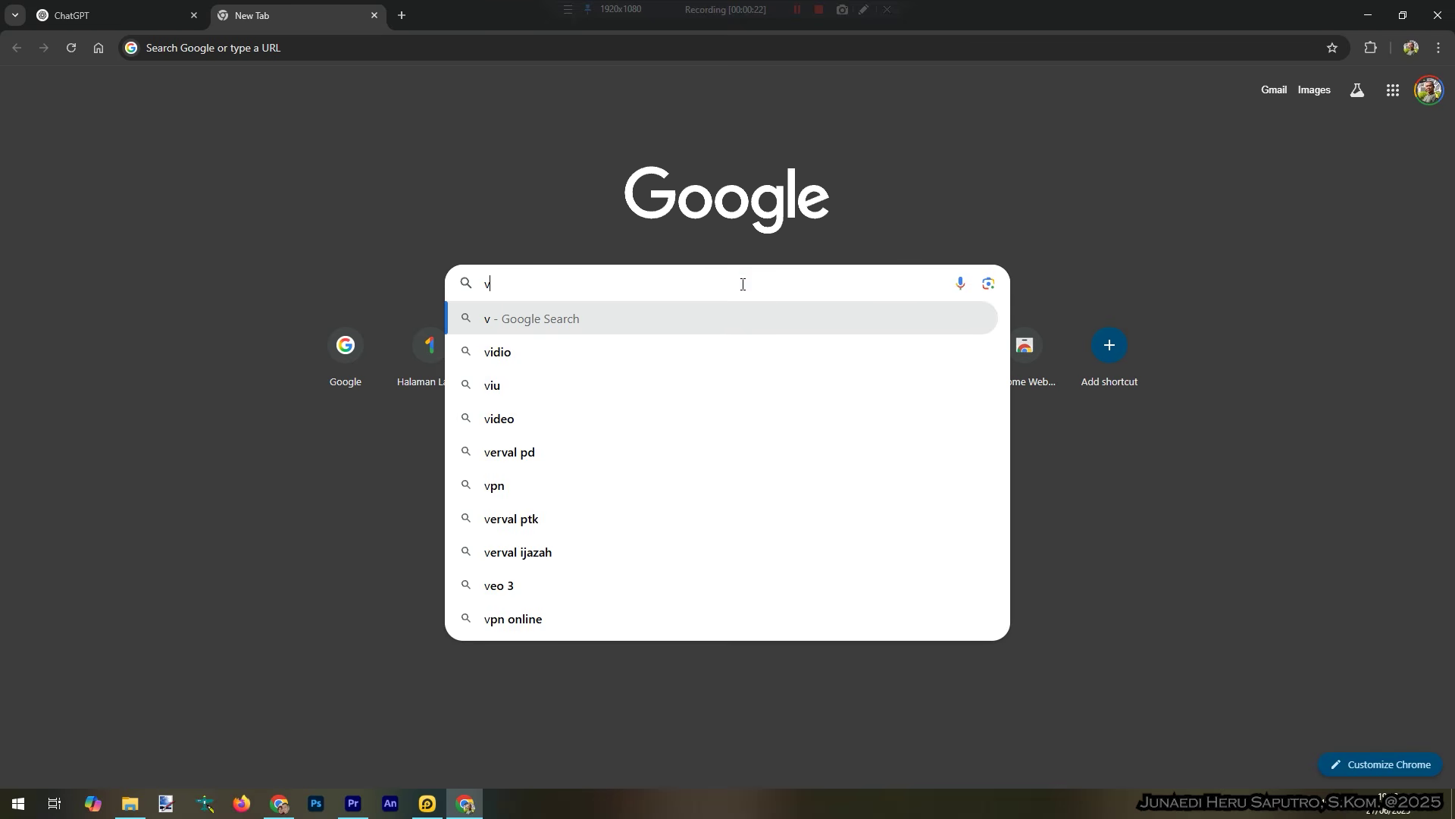
pyautogui.write('heer')
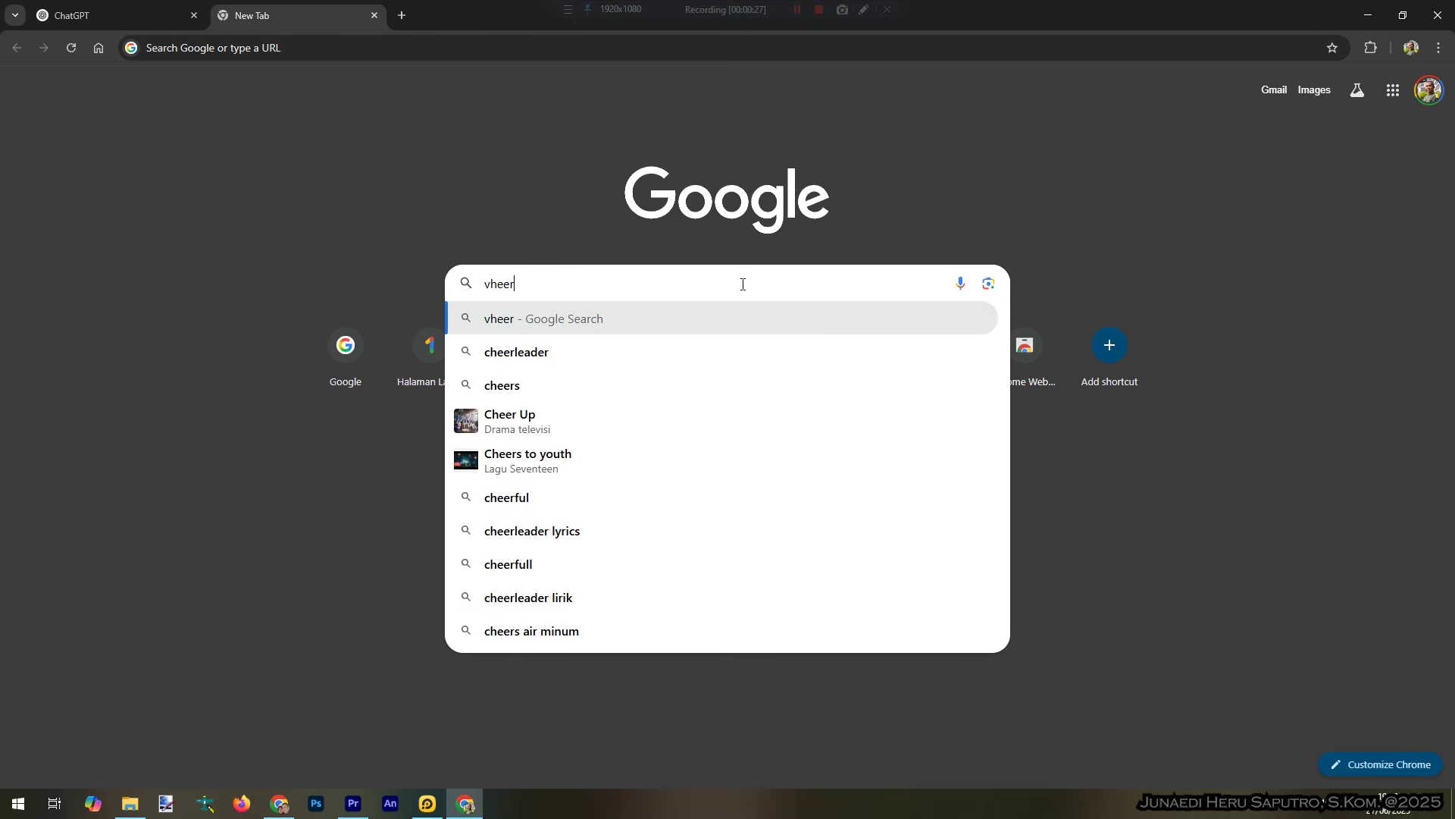
pyautogui.press('Return')
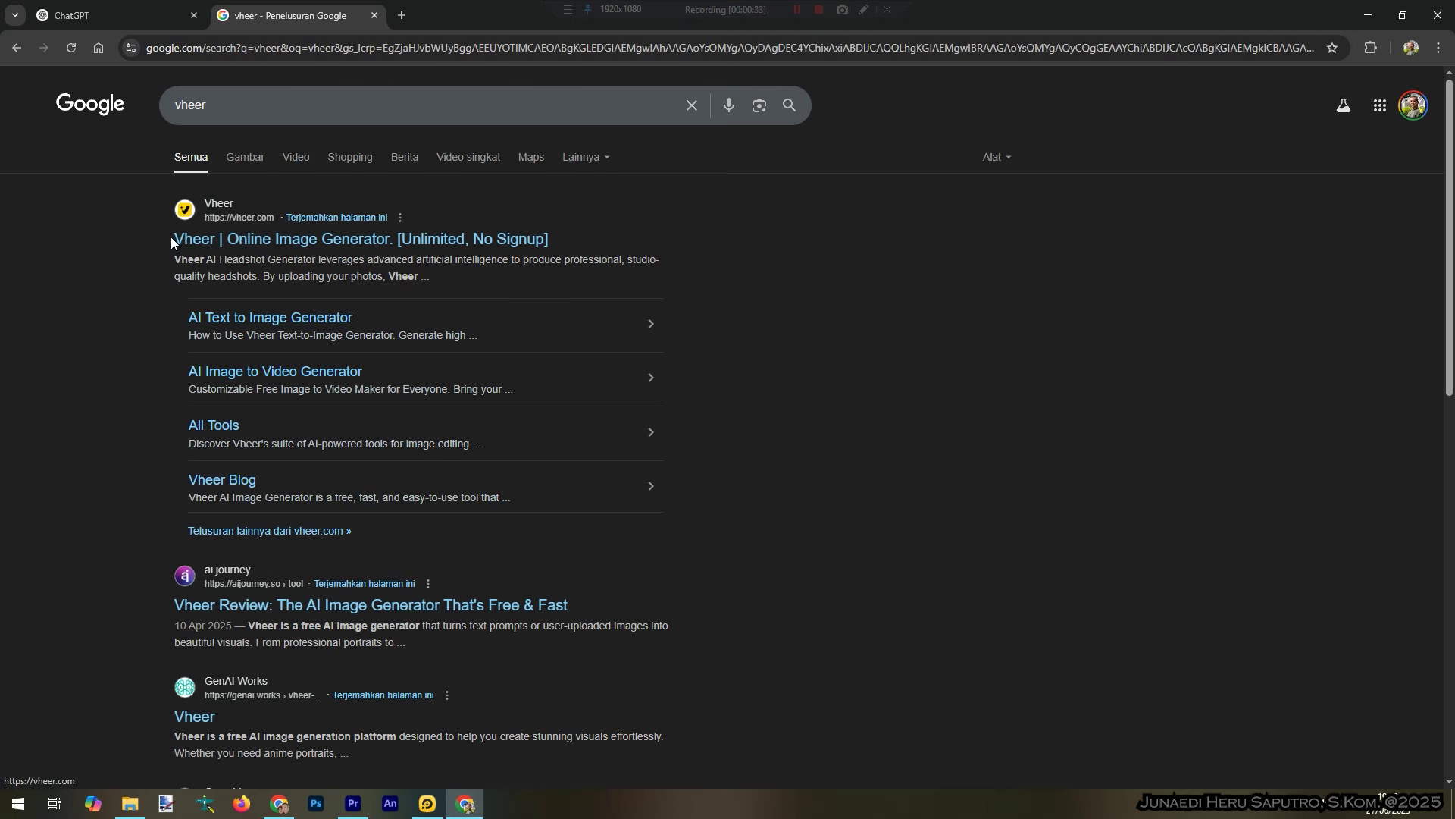
pyautogui.click(253, 241)
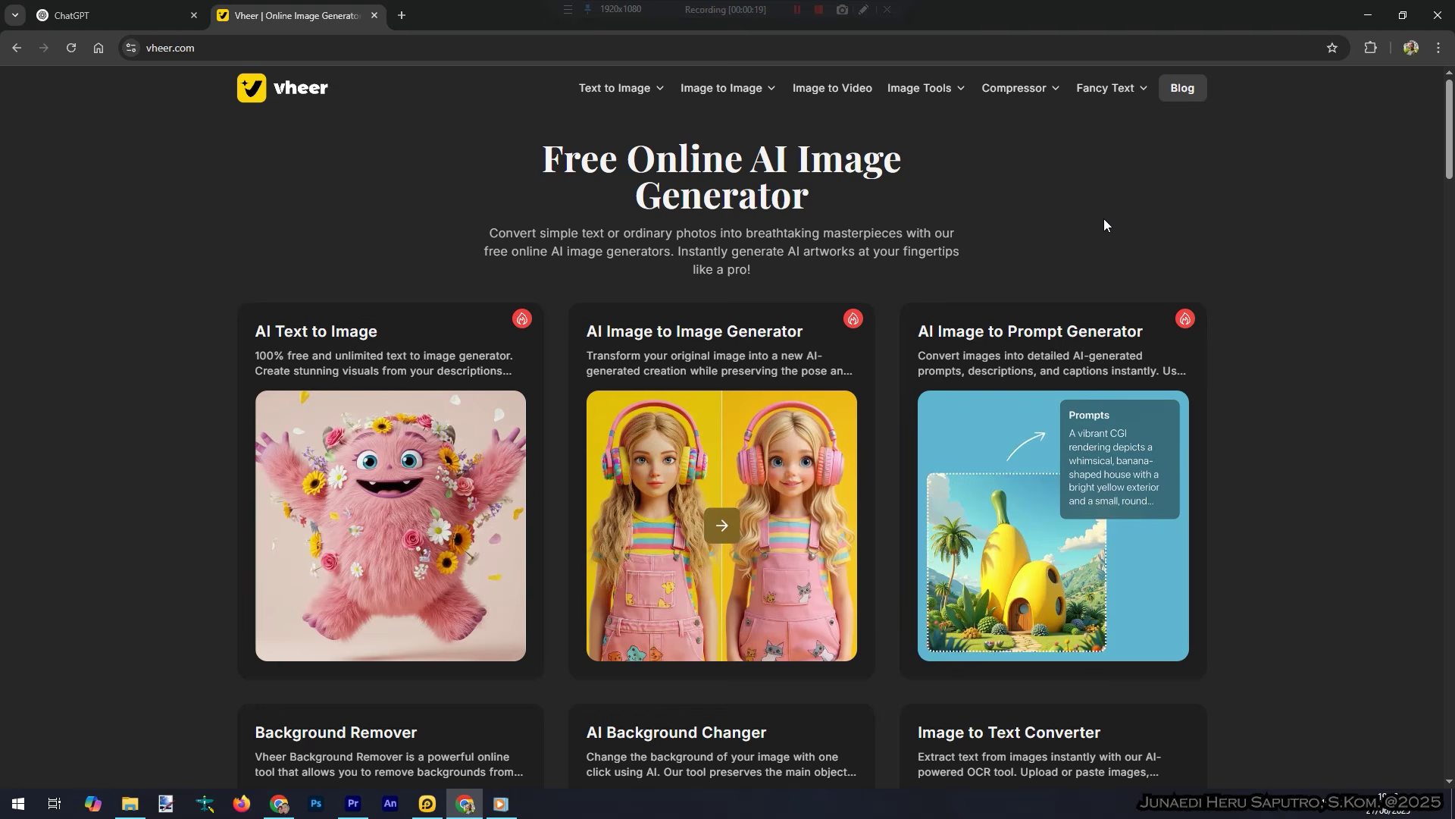
# - Examine the featured tools and the headline on the Vheer home page
pyautogui.scroll(-8, 1107, 220)
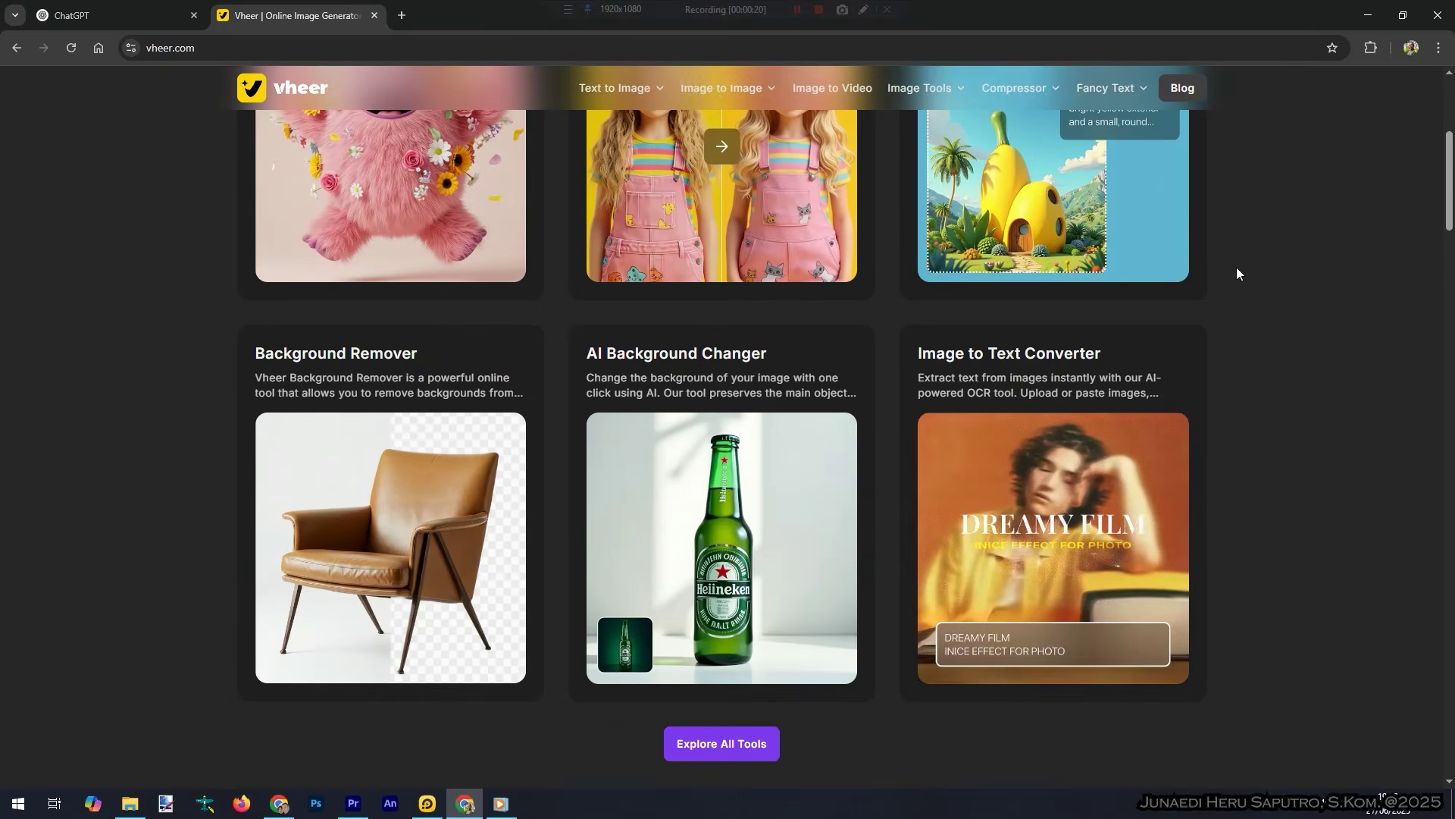
pyautogui.scroll(9, 1239, 278)
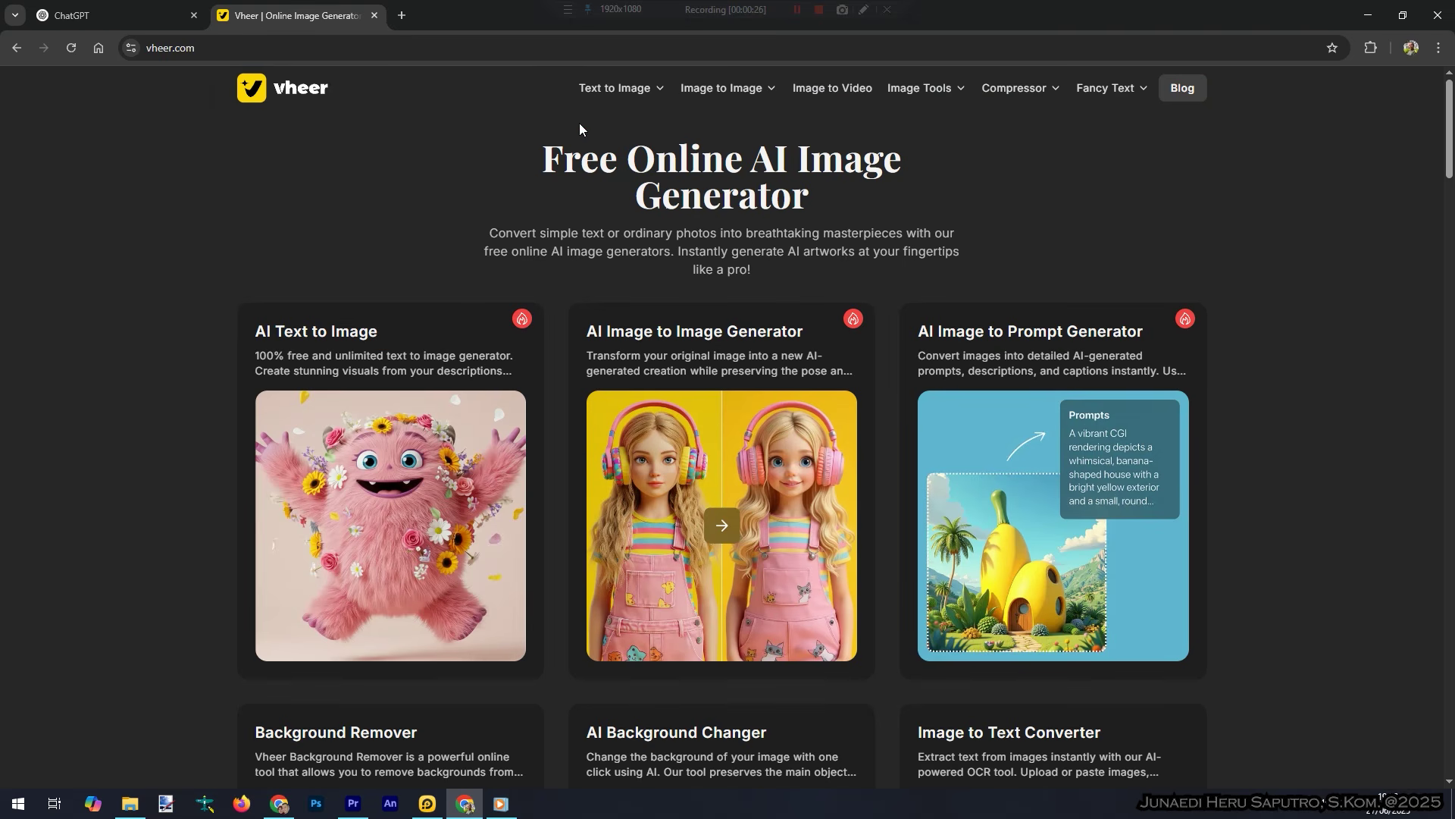
pyautogui.moveTo(529, 135); pyautogui.dragTo(522, 180)
pyautogui.click(566, 202)
pyautogui.moveTo(543, 160); pyautogui.dragTo(809, 207)
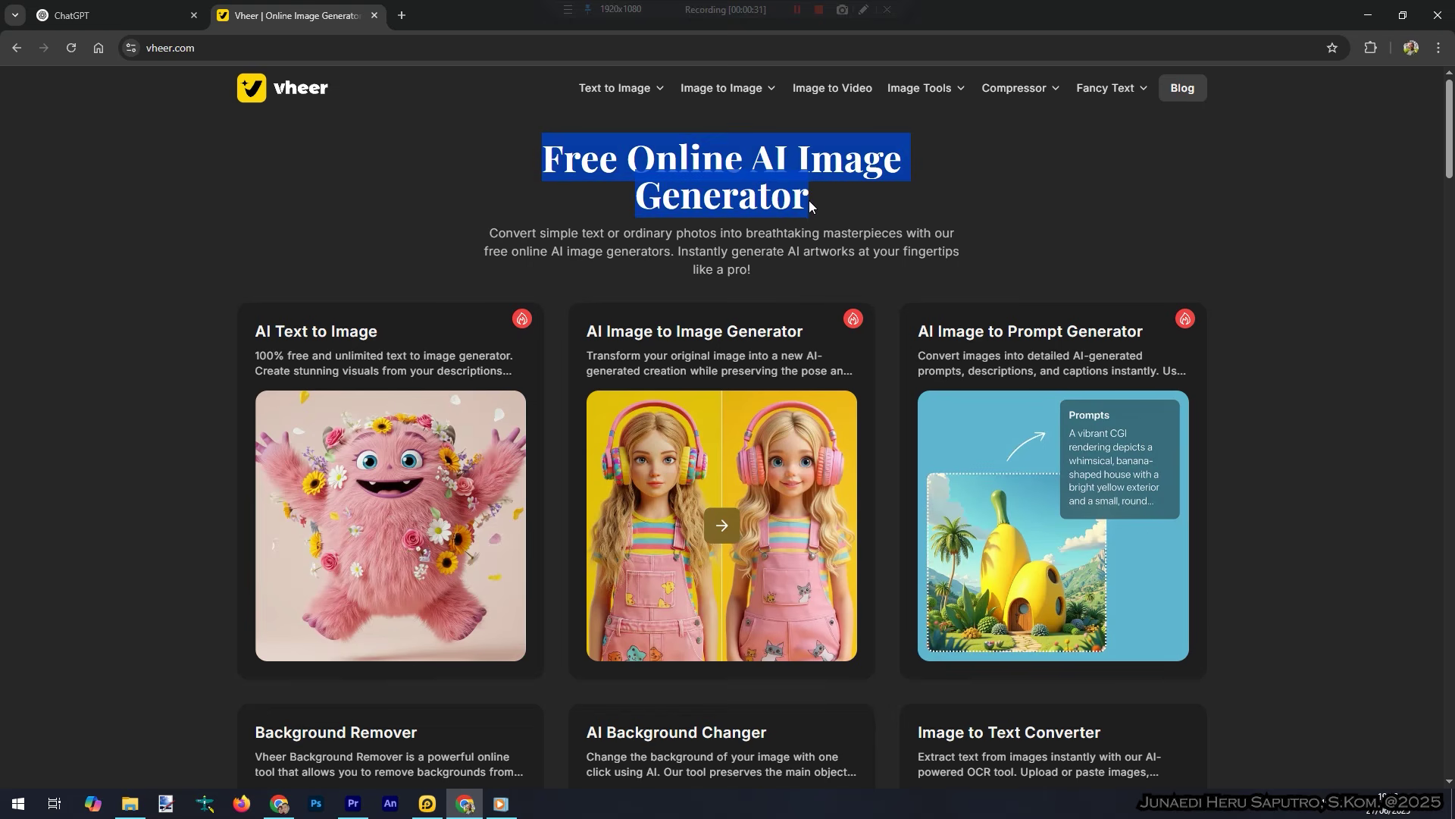
pyautogui.click(876, 201)
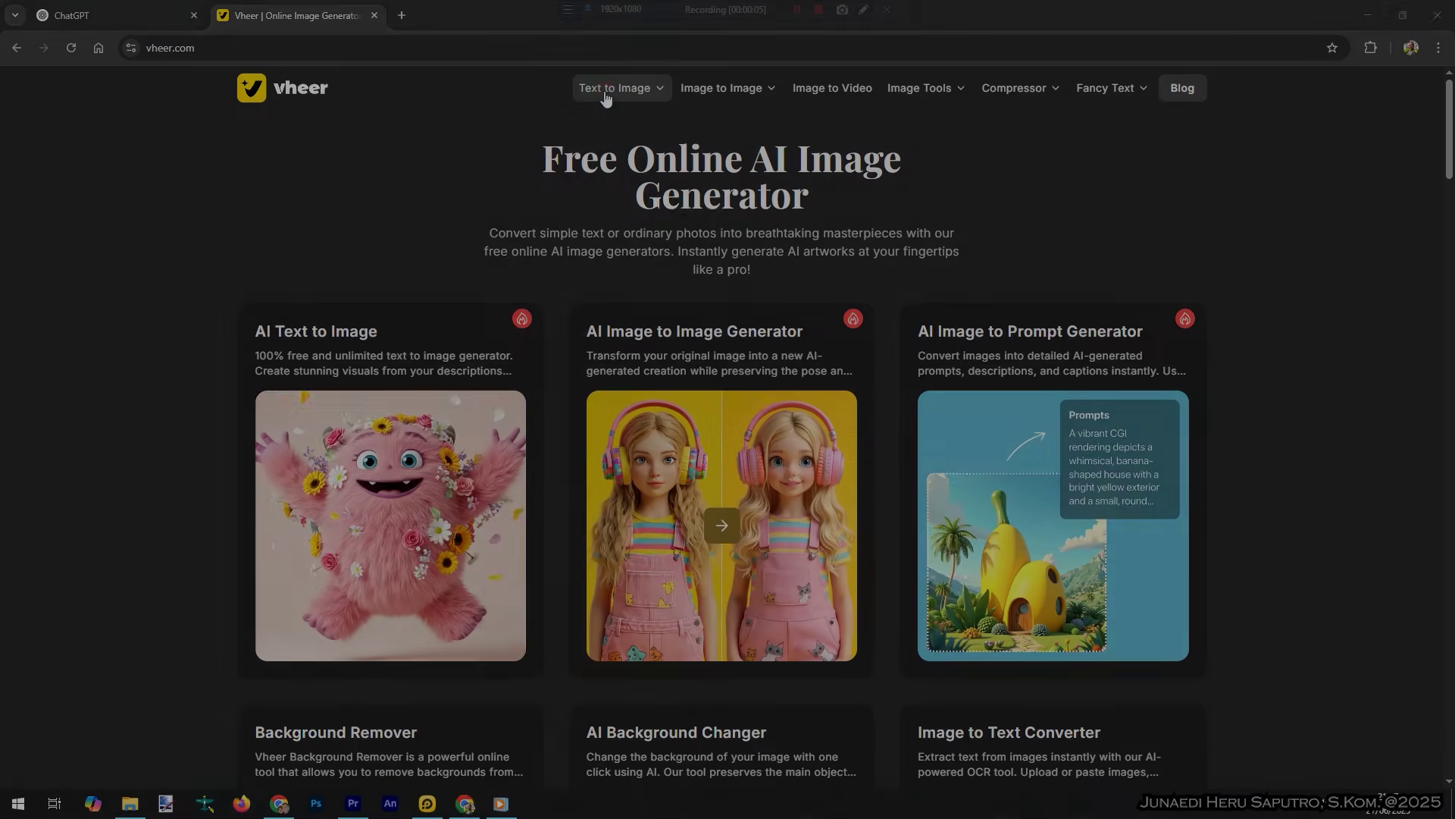
# - Open Vheer's AI Text to Image Generator and go to its image generation page
pyautogui.click(606, 91)
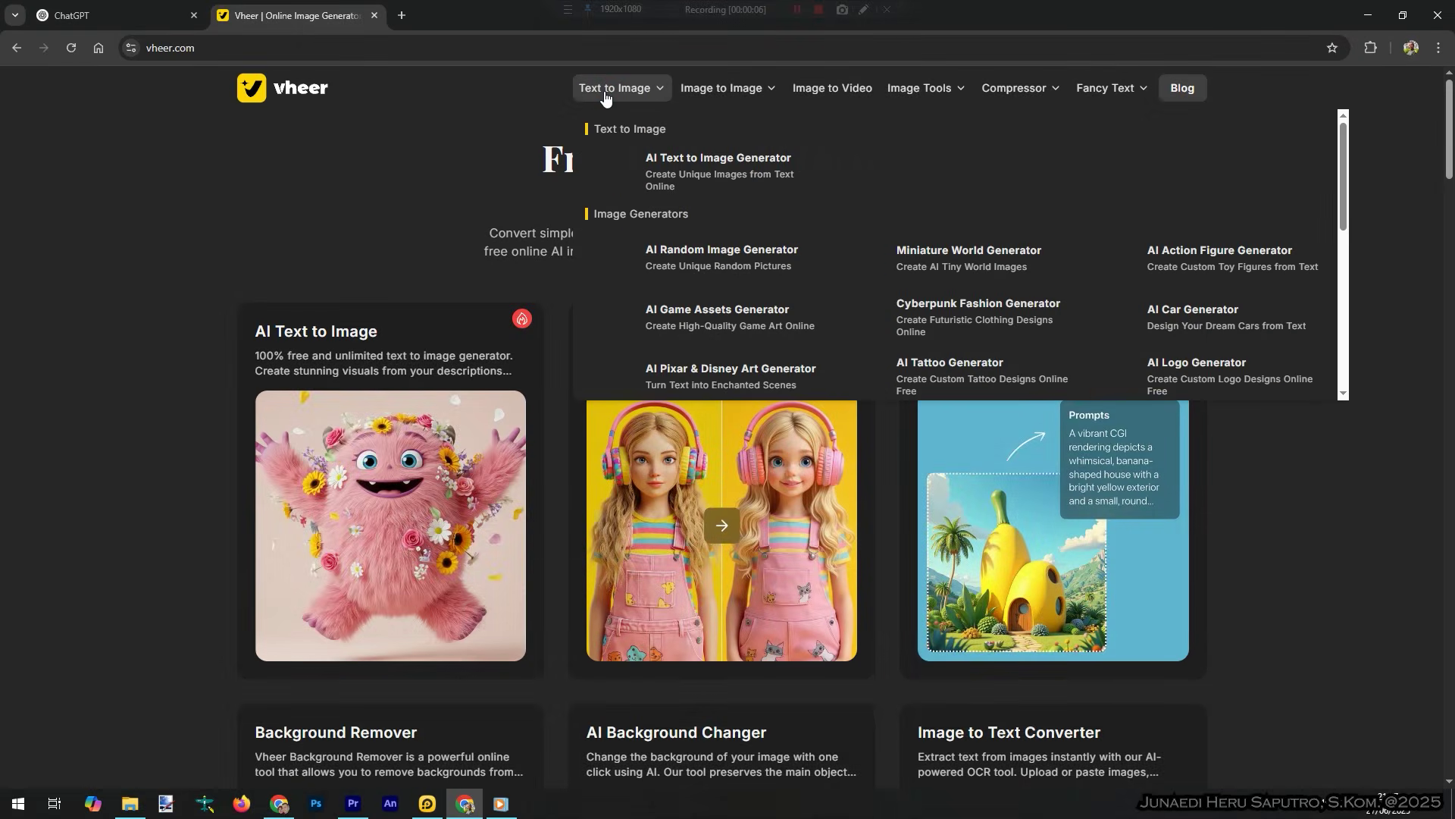
pyautogui.click(662, 161)
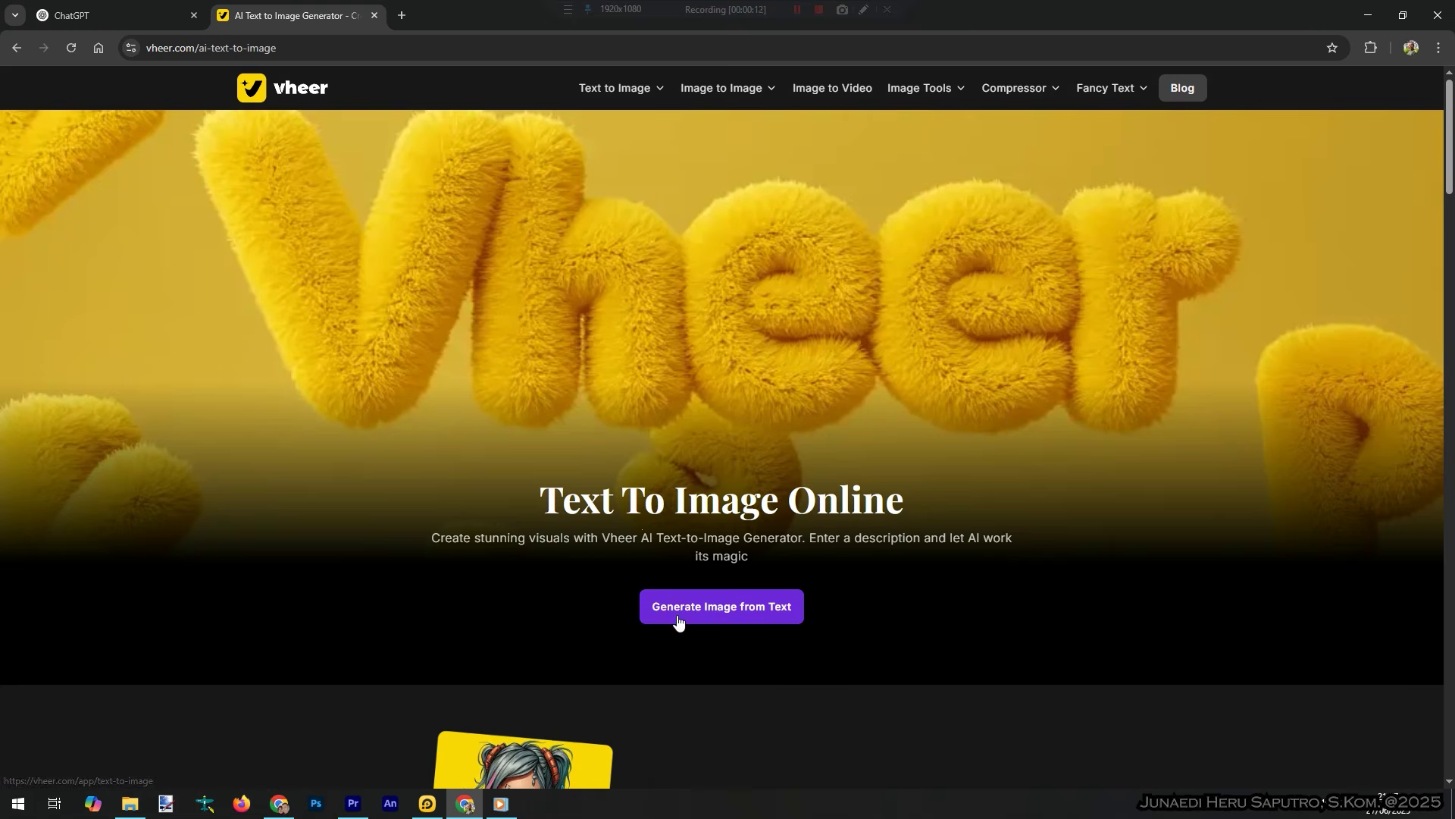
pyautogui.click(676, 615)
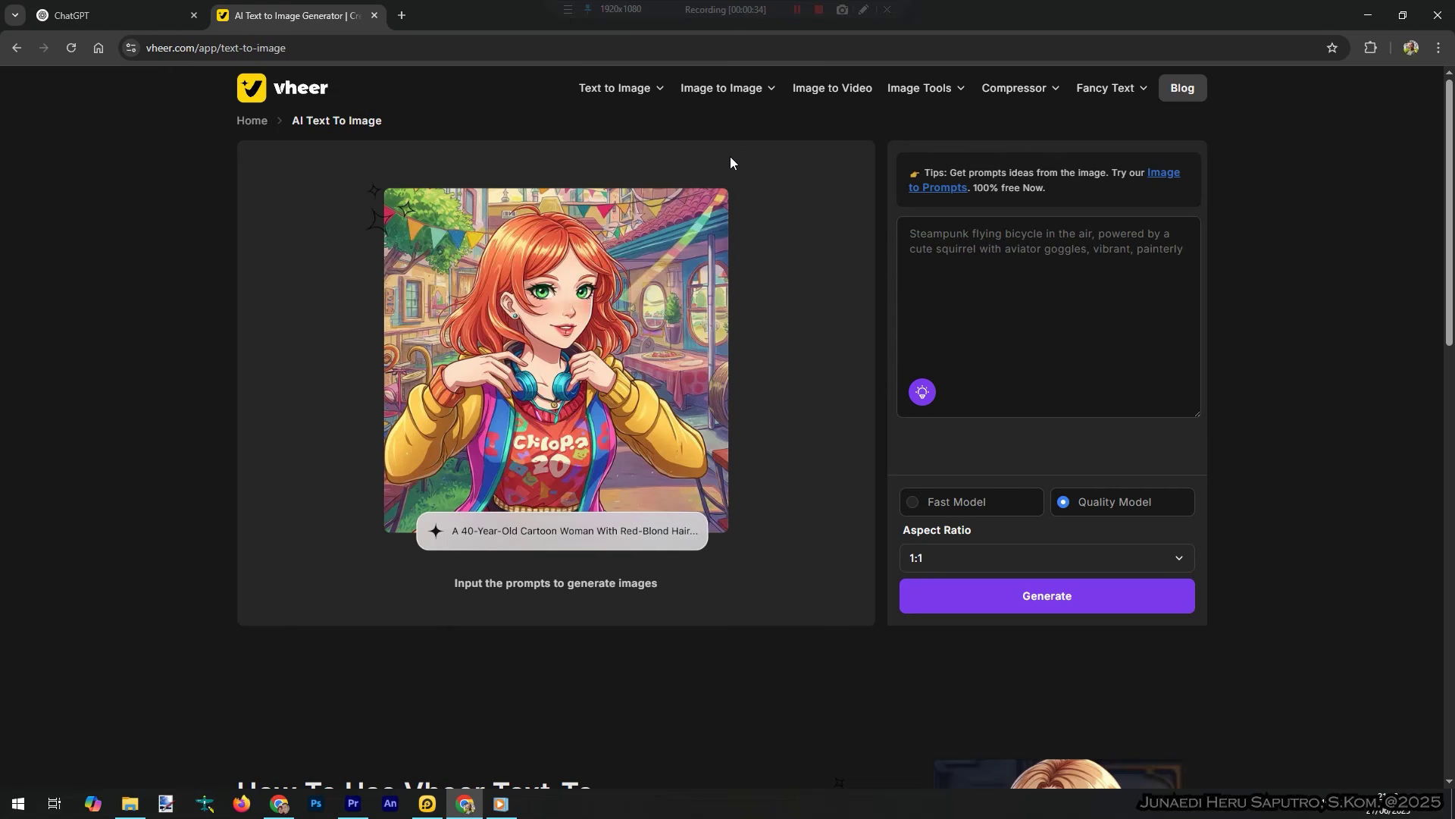
# - Switch to ChatGPT and request, in Indonesian, an AI image prompt for Spiderman in a shiny red-and-blue metal android costume atop the world's tallest building
pyautogui.click(131, 23)
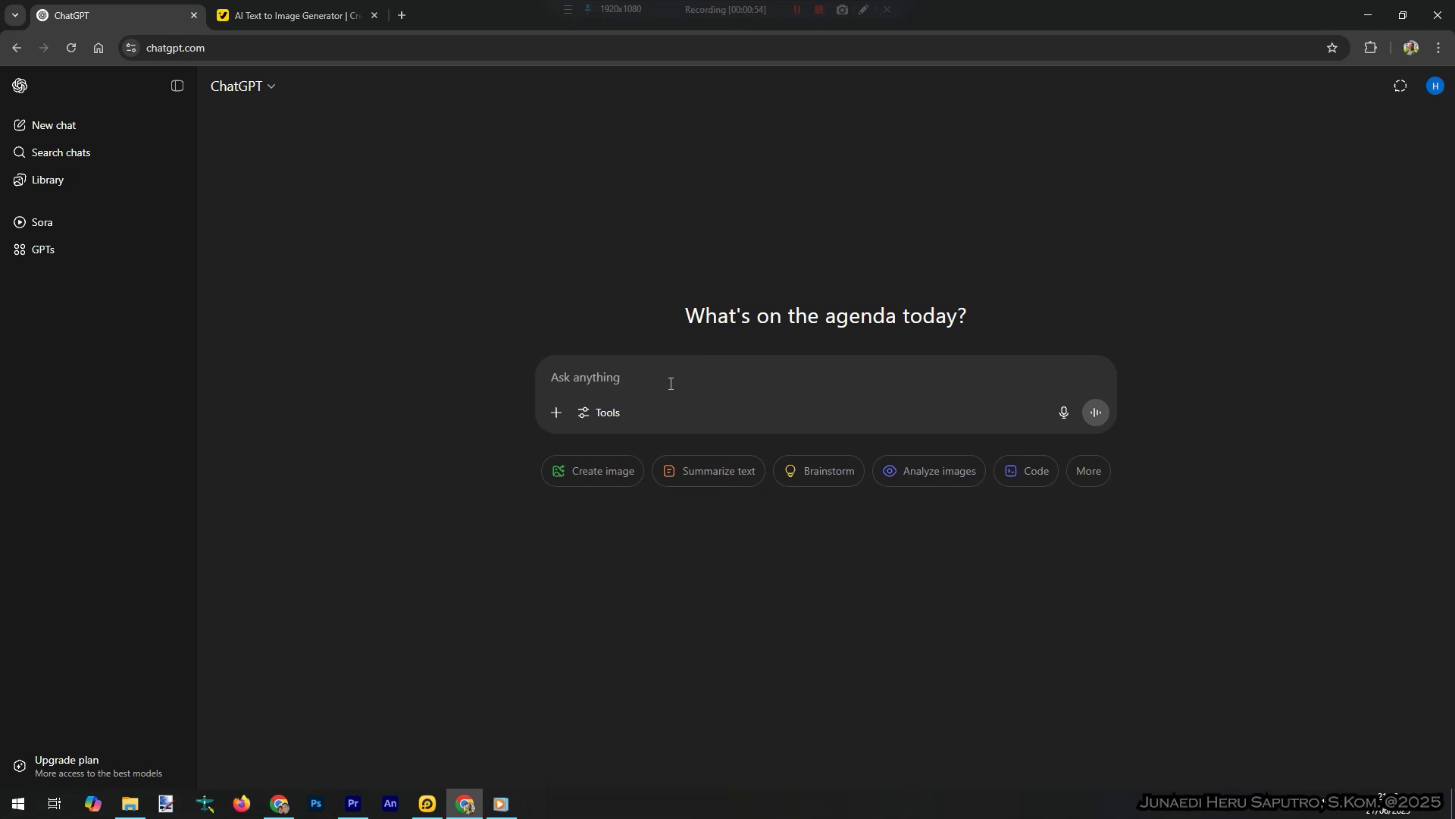
pyautogui.write('buat prompt untuk membuat gambar AI imajinatif, Spiderman dengan kostum android dengan bermotif khas jaring laba-laba berwarna merah dan biru, tapi berbahan besi atau metal yang mengkilap seperti Ironman, berdiri di puncak menara gedung tertinggi di dunia, latar belakang blur pemandangan kota yang terlihat dari ketinggian')
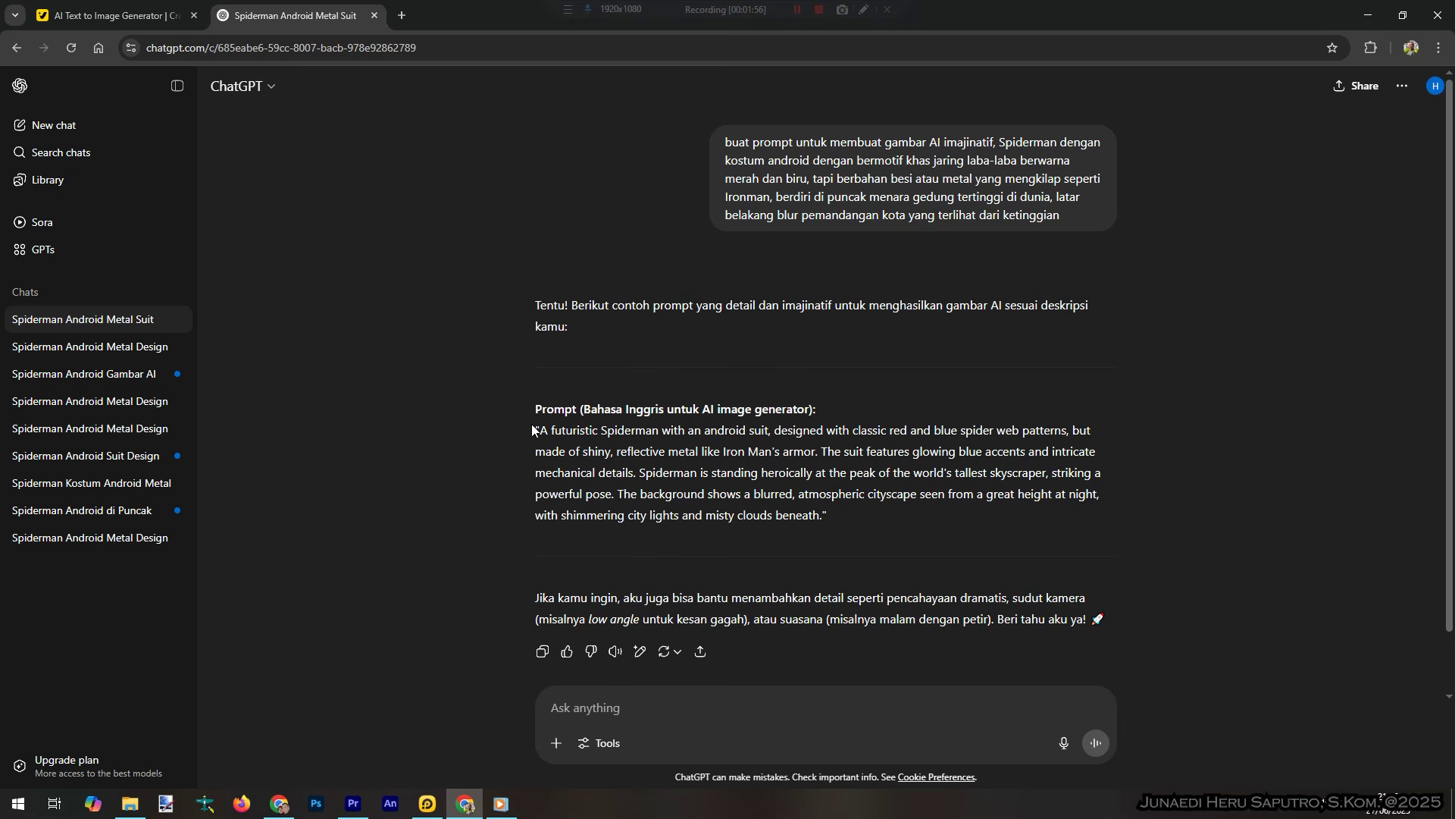
# - Copy the English Spiderman prompt from ChatGPT's reply and paste it as the prompt in Vheer's text-to-image generator
pyautogui.moveTo(540, 428); pyautogui.dragTo(824, 514)
pyautogui.rightClick(803, 458)
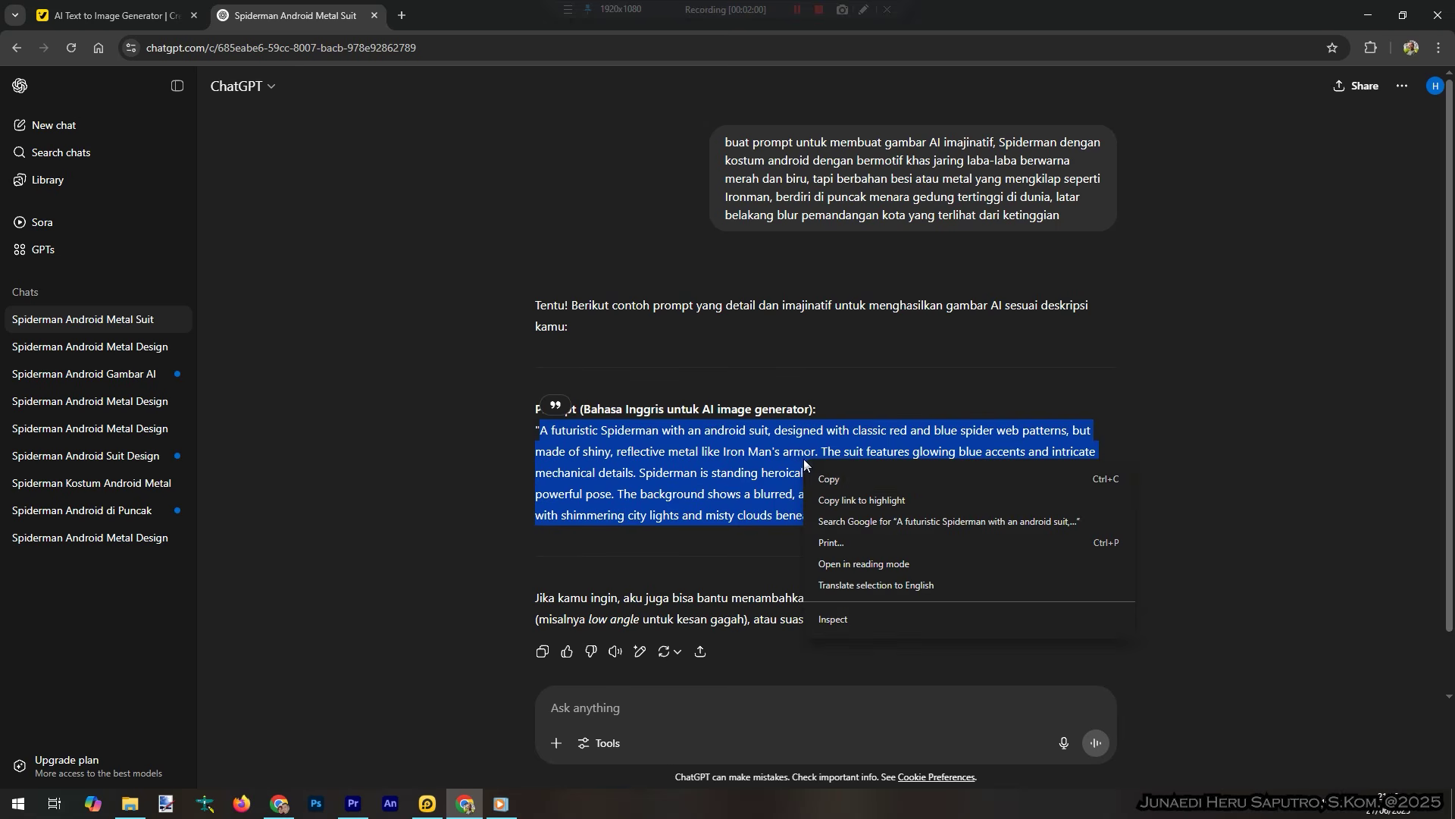
pyautogui.click(825, 479)
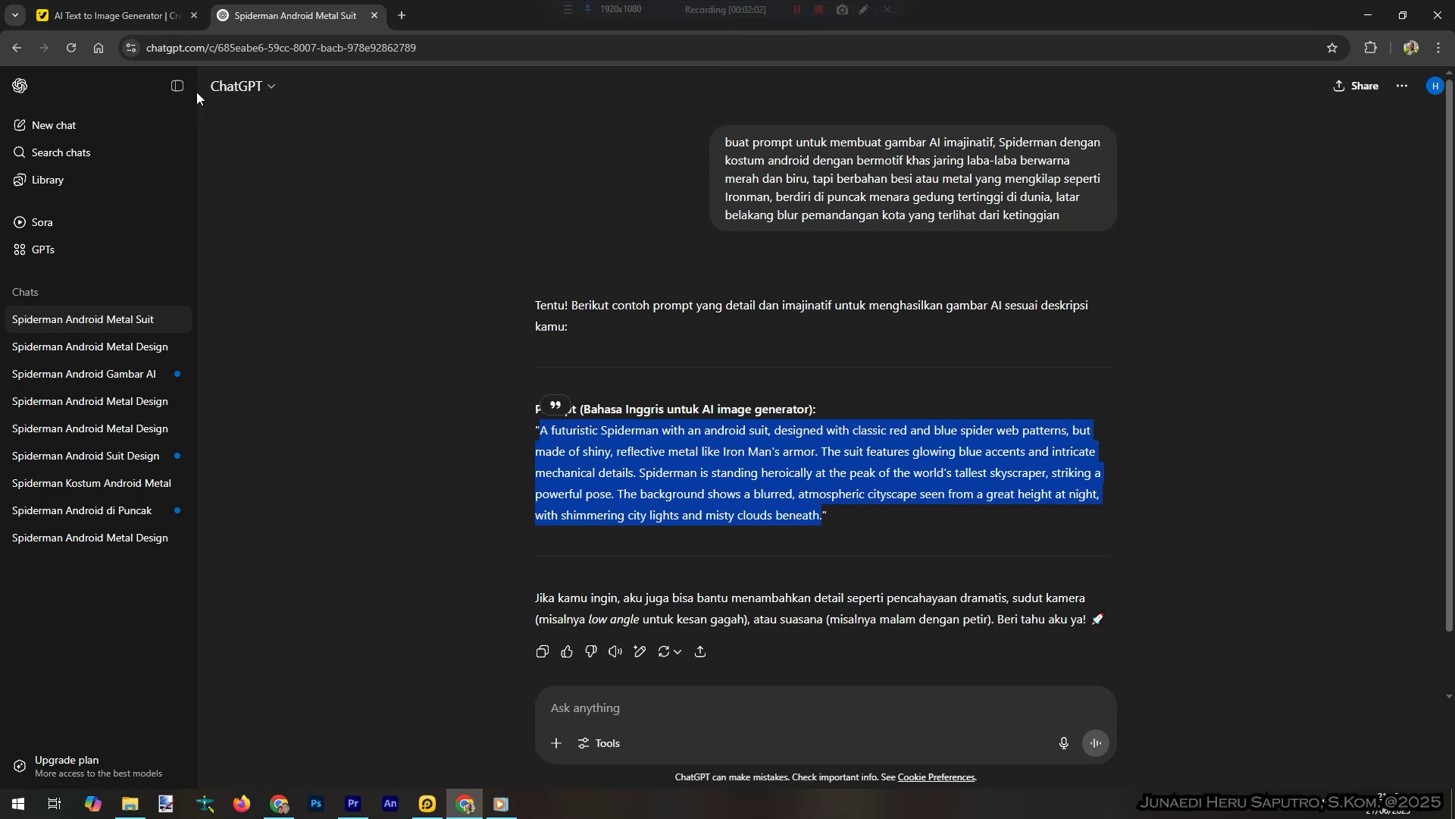
pyautogui.click(150, 16)
pyautogui.click(984, 289)
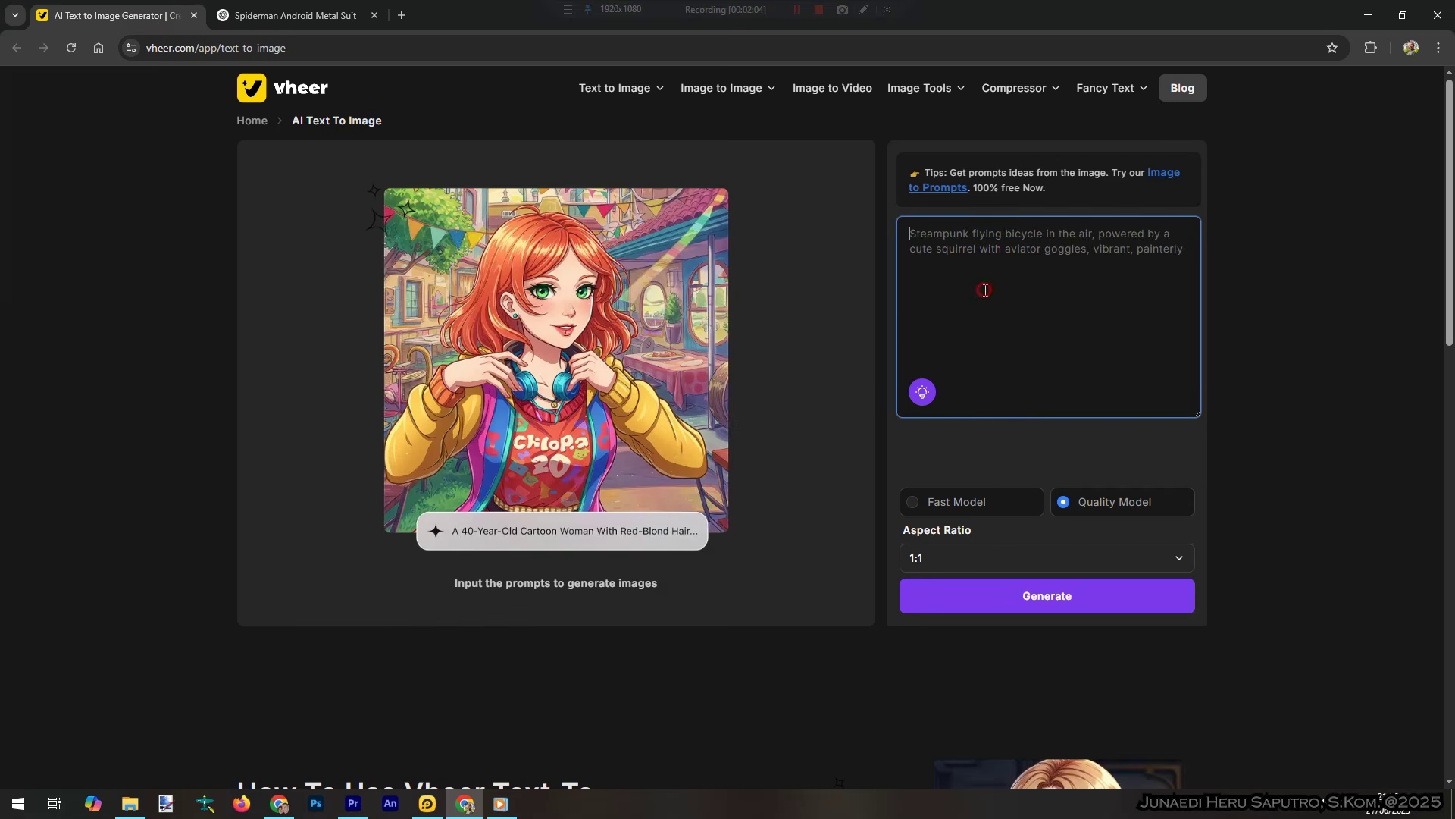
pyautogui.rightClick(985, 289)
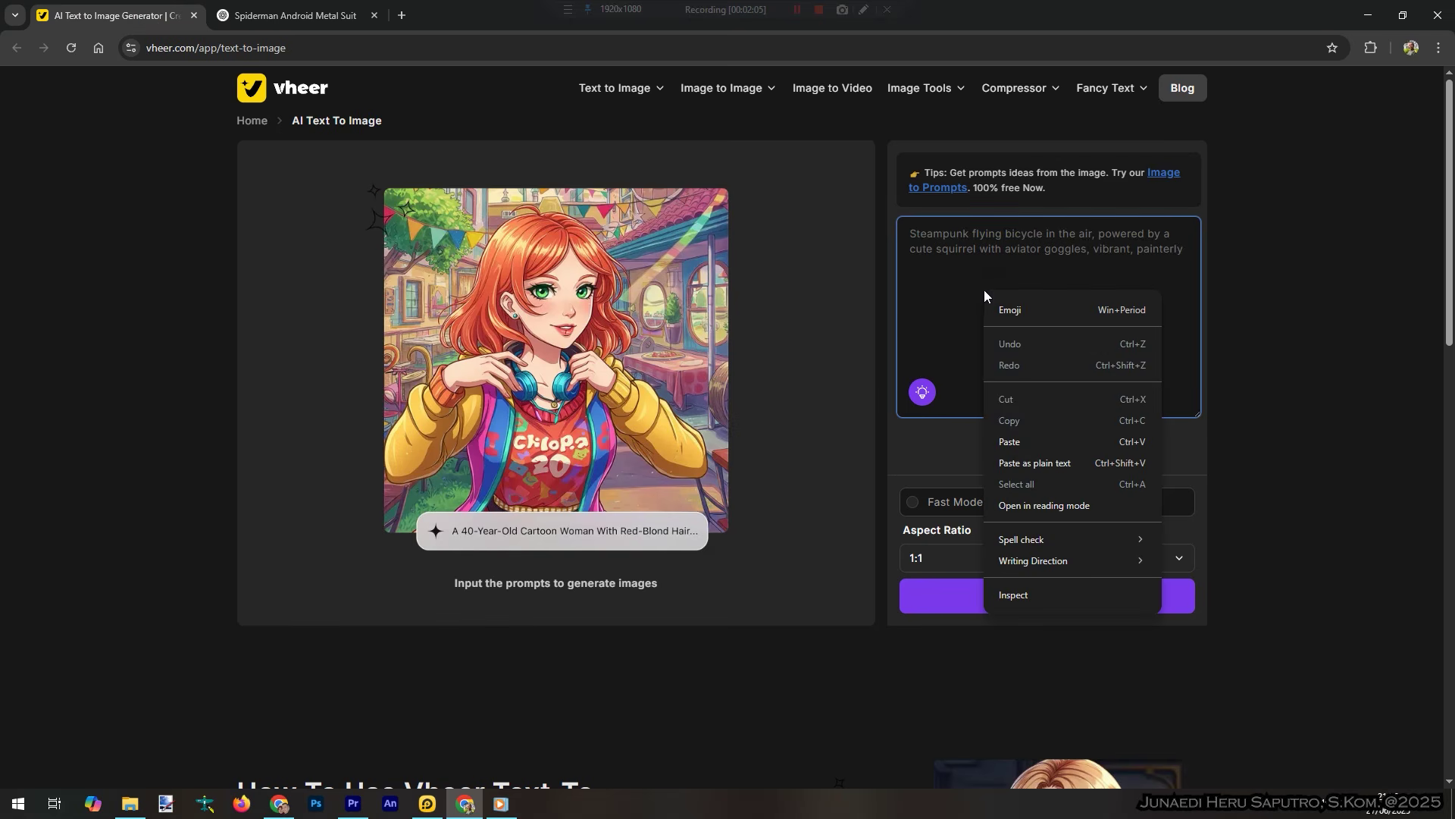
pyautogui.click(998, 441)
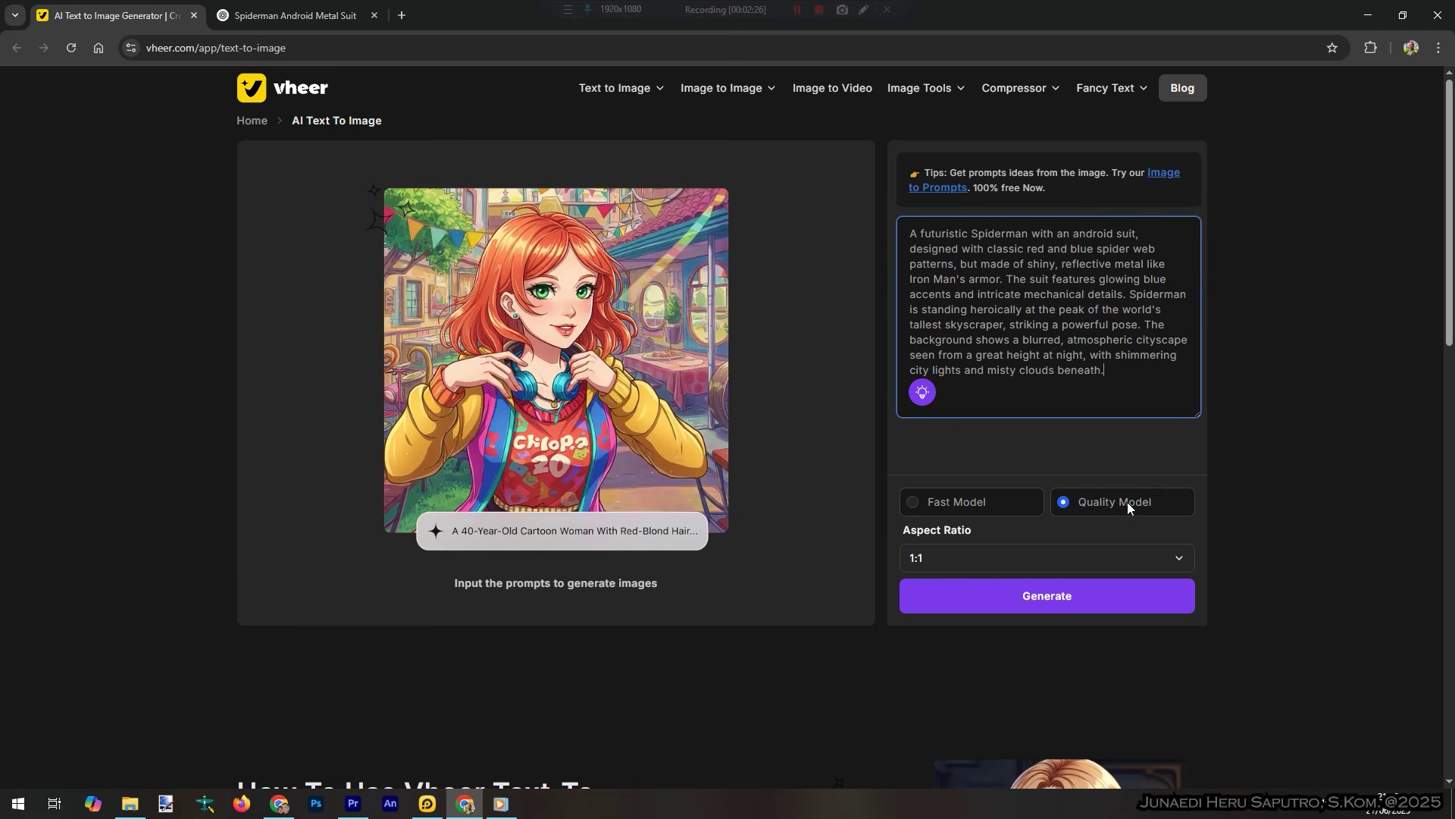
# - Set the aspect ratio to 16:9 and generate the Spiderman image with the Quality Model
pyautogui.scroll(-1, 1122, 511)
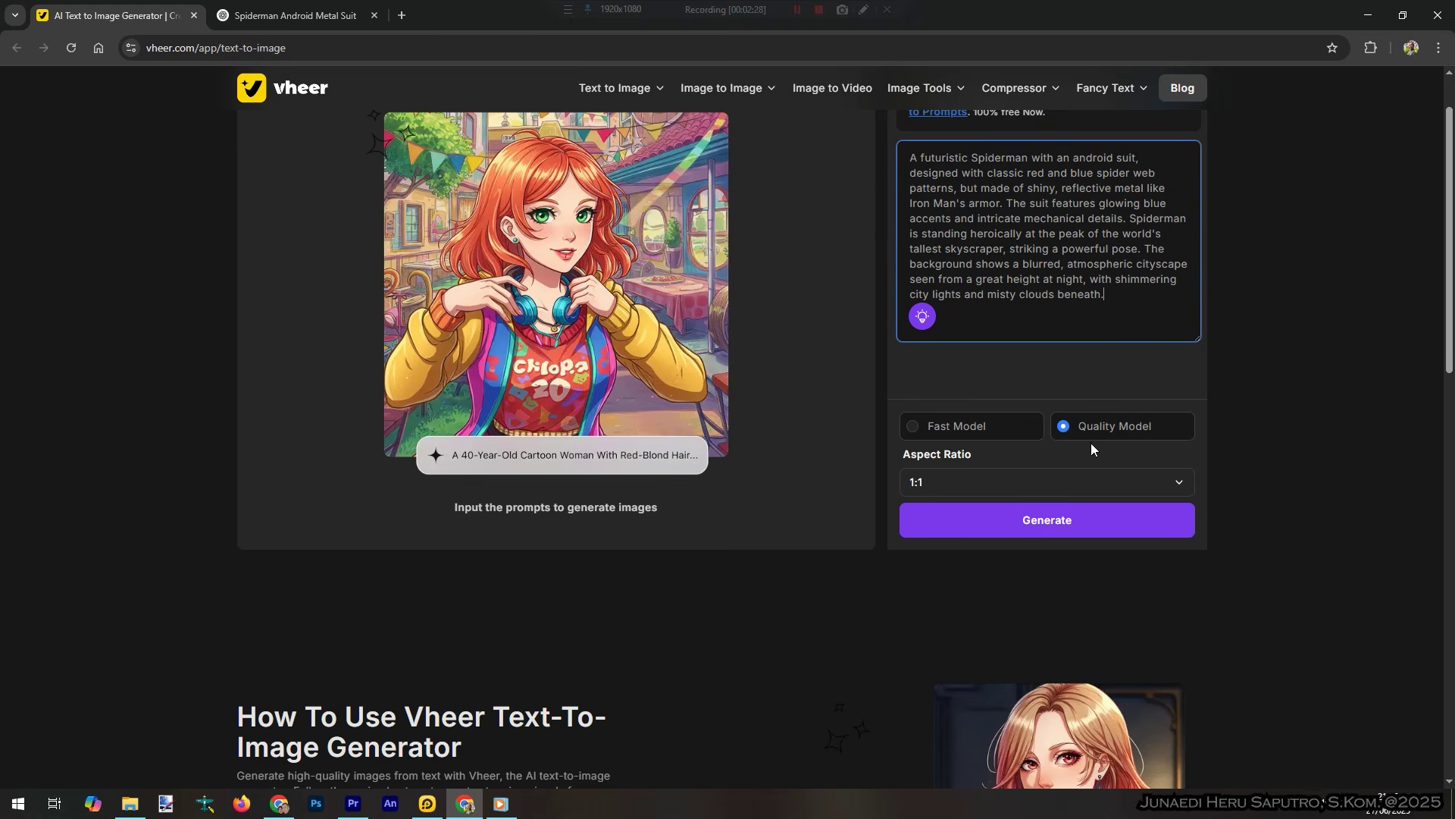
pyautogui.scroll(1, 1090, 439)
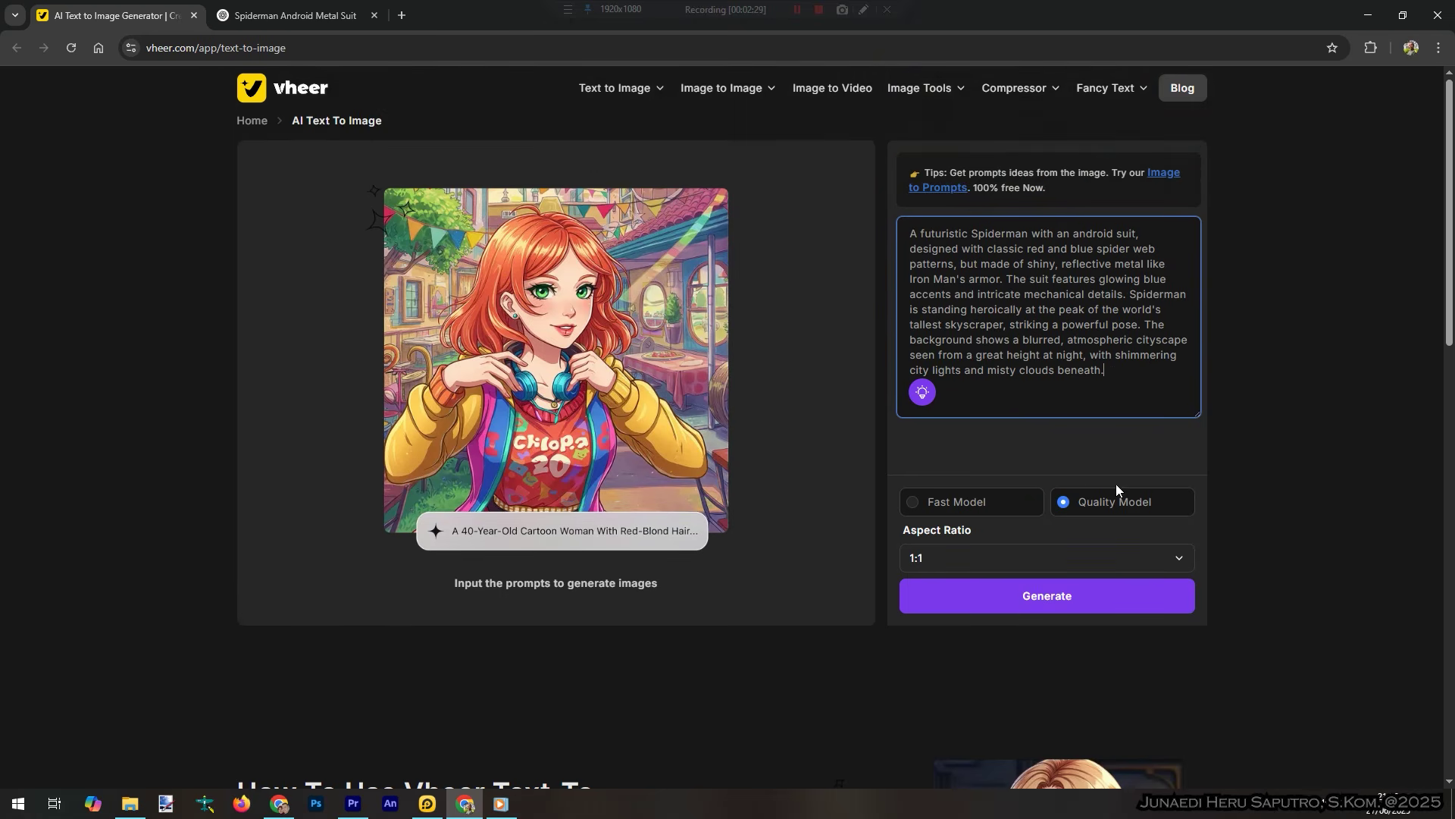
pyautogui.click(1177, 561)
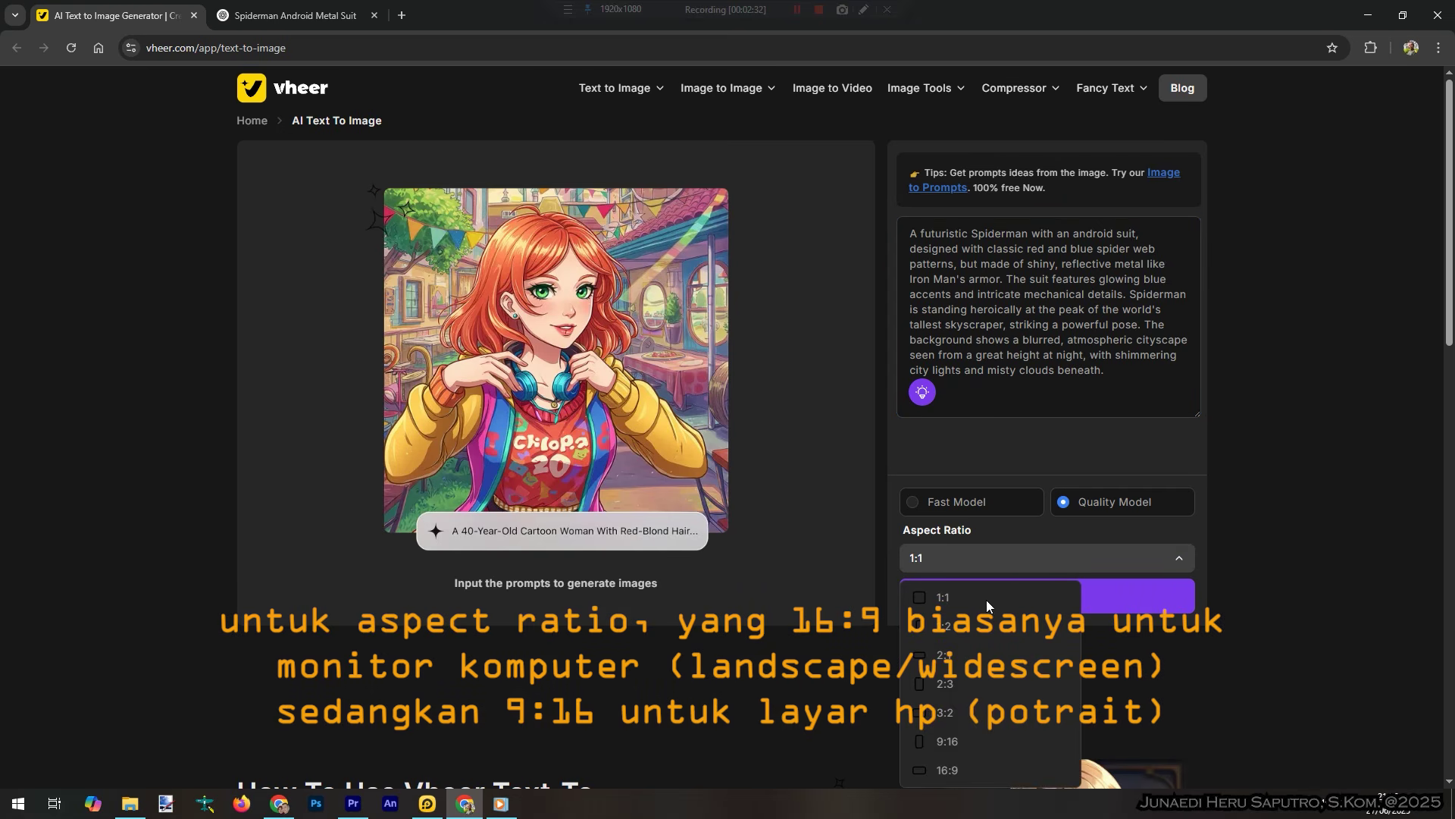
pyautogui.click(950, 769)
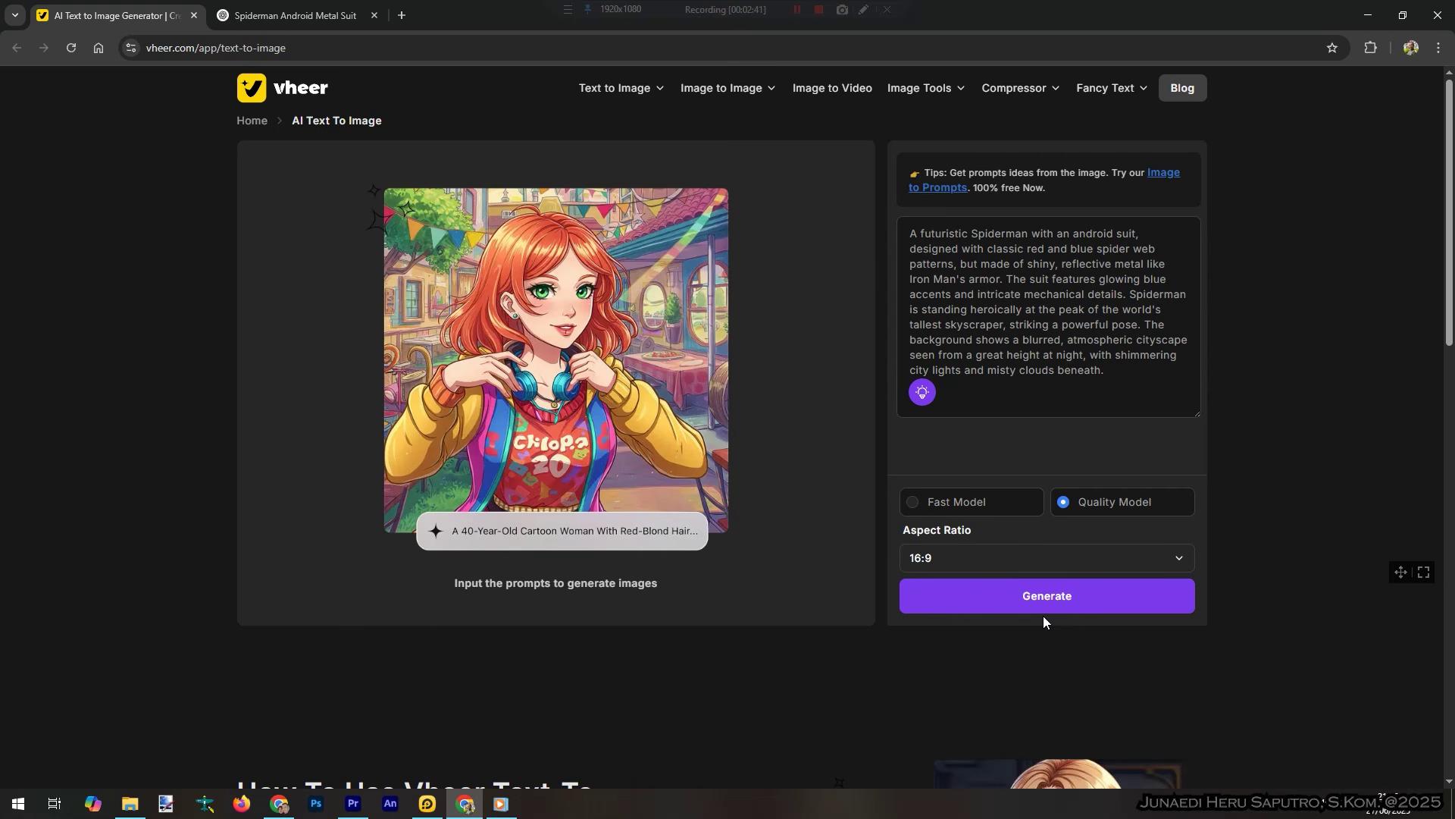
pyautogui.click(1095, 605)
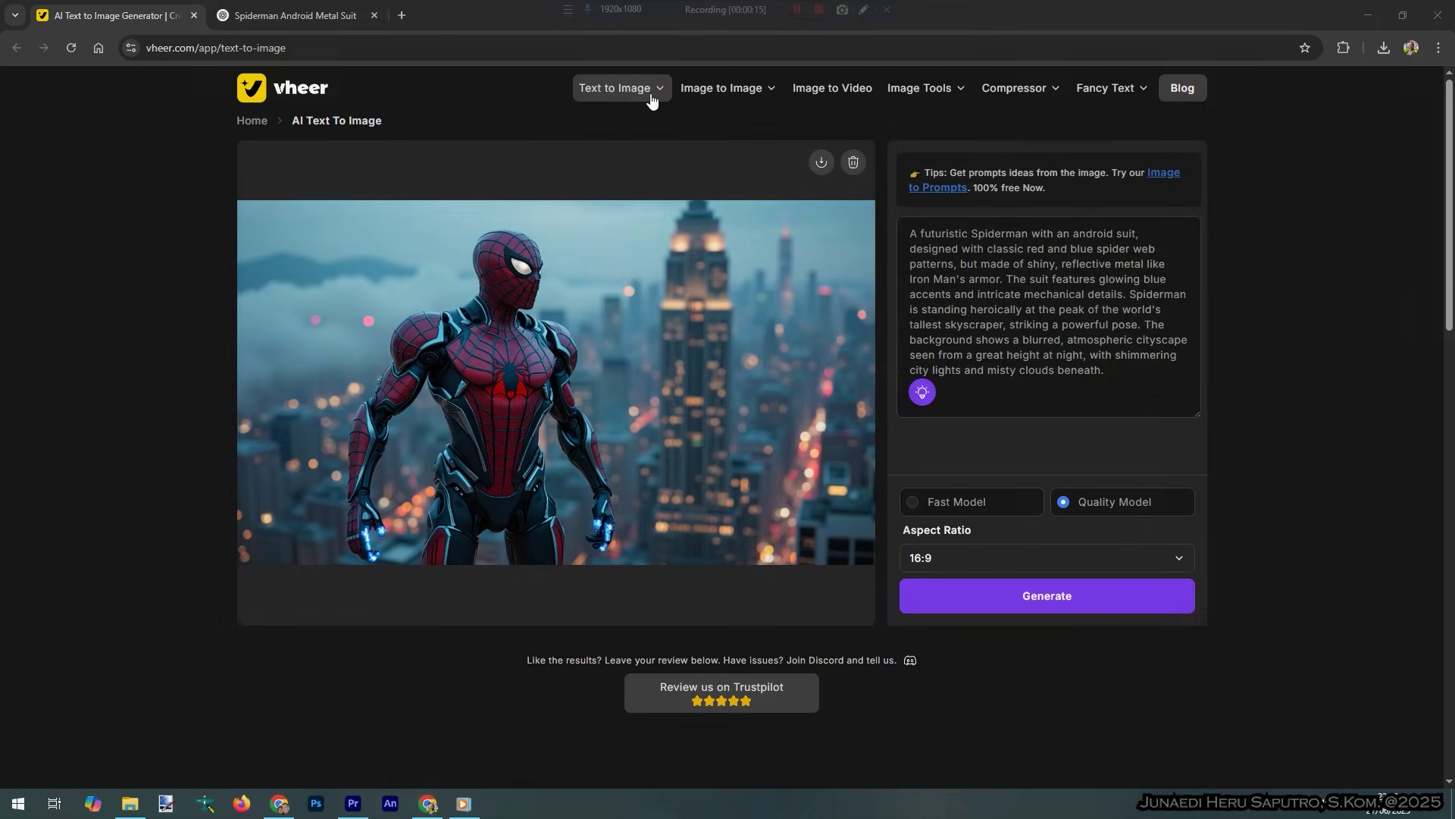
# - Open Vheer's AI Action Figure Generator and go to its toy figure creation page
pyautogui.click(651, 97)
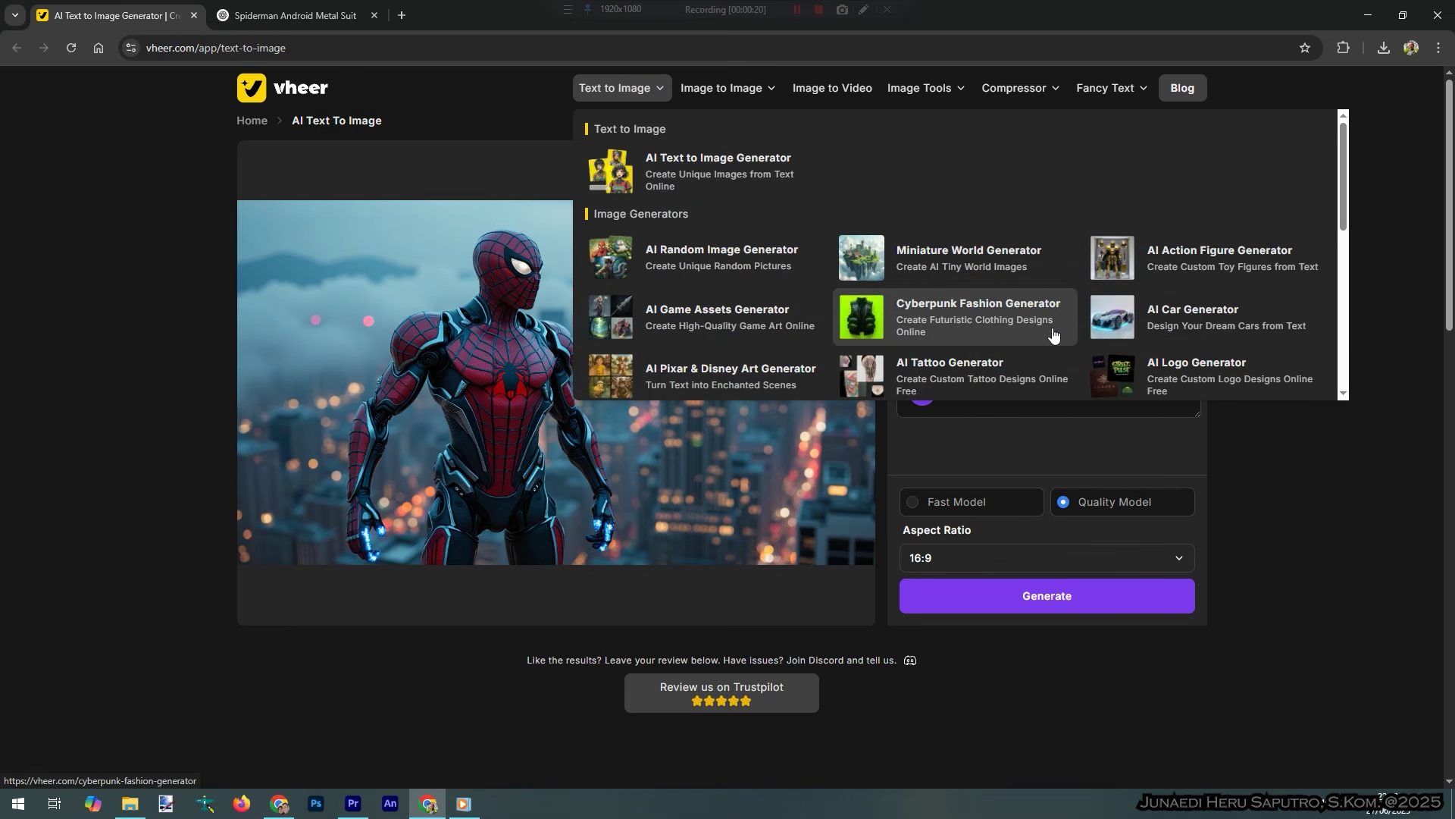
pyautogui.click(1199, 259)
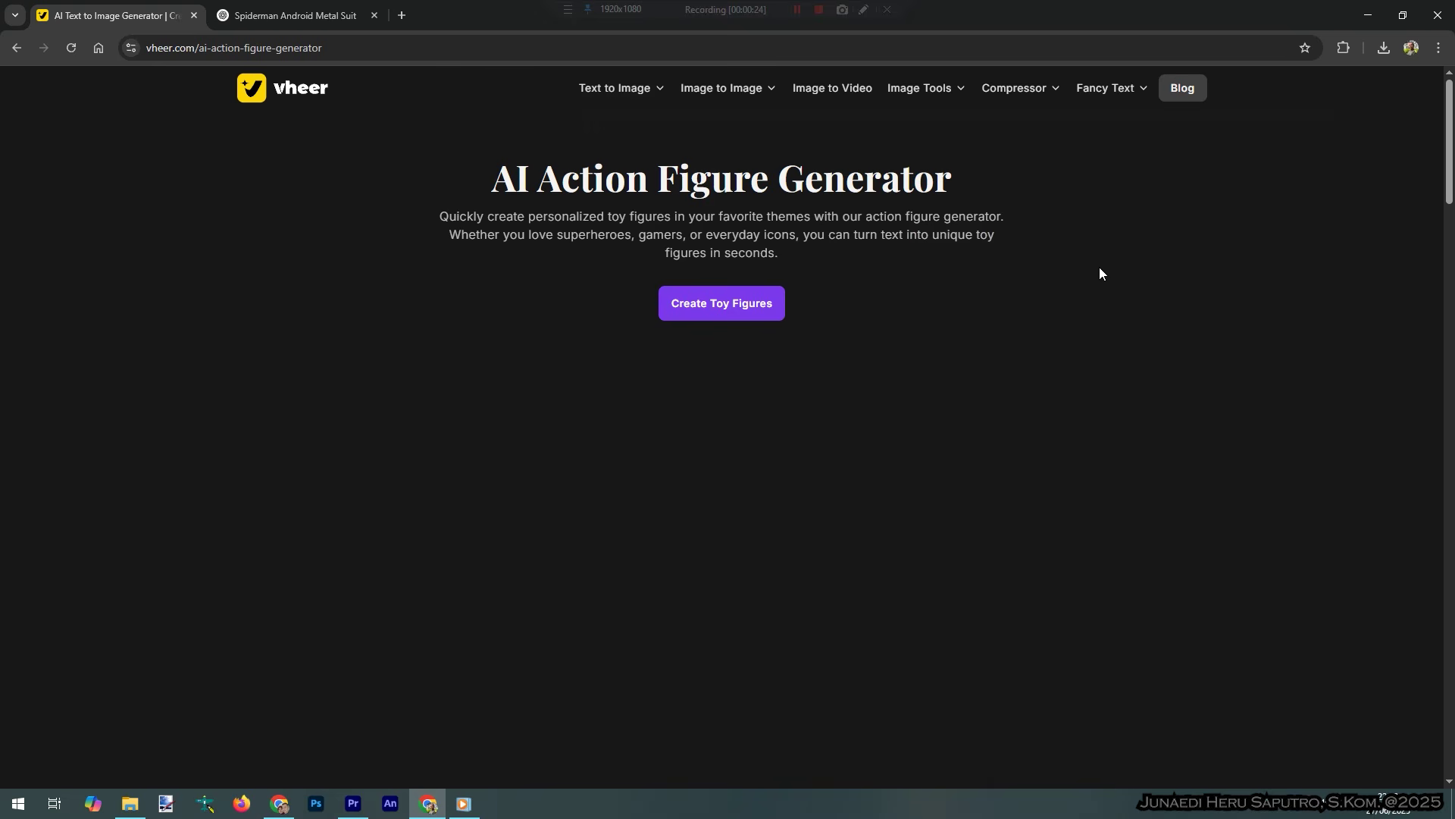
pyautogui.click(732, 310)
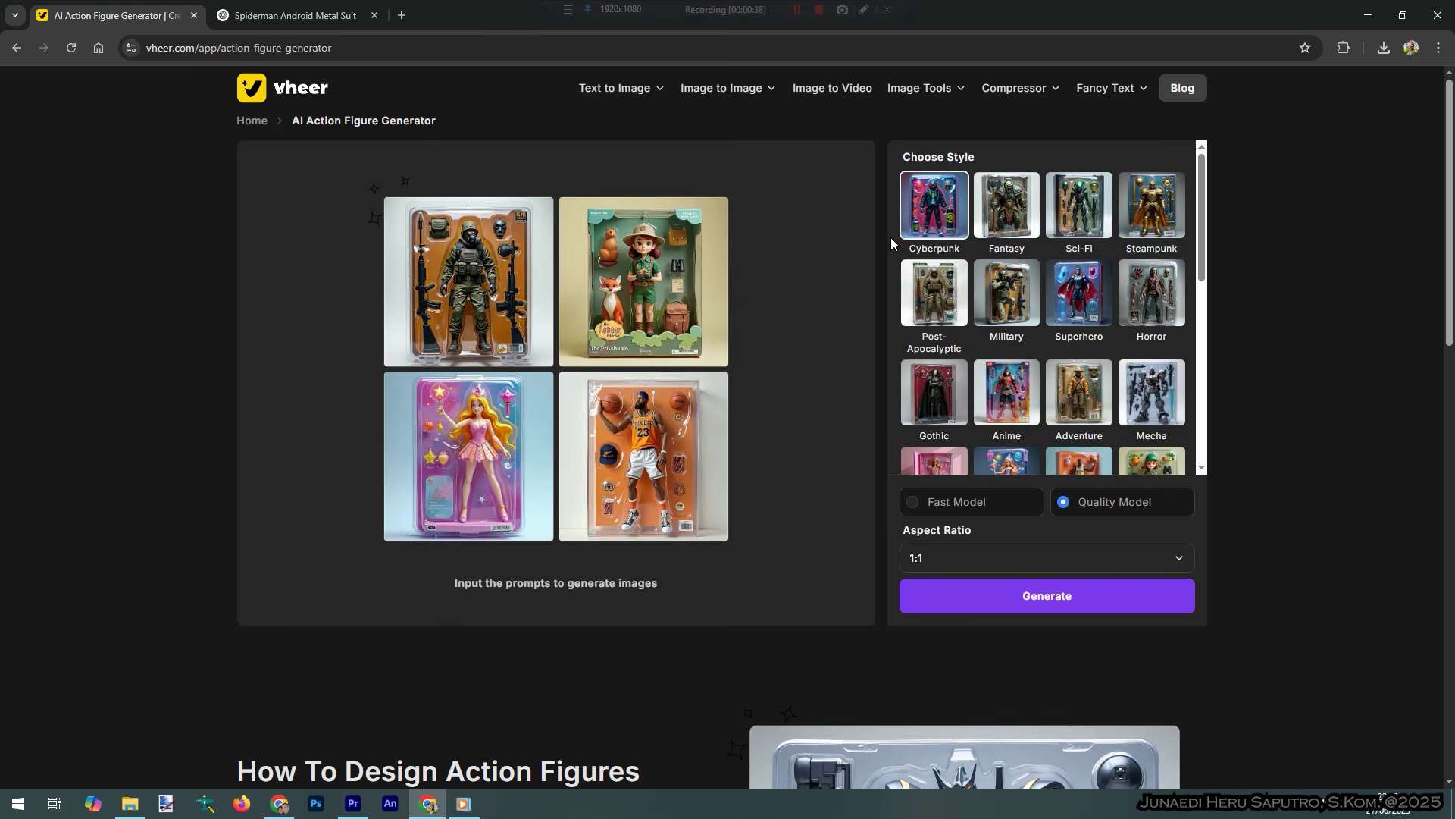
# - Choose the Superhero style for the action figure and set the character type to "SUPERMAN"
pyautogui.click(1015, 226)
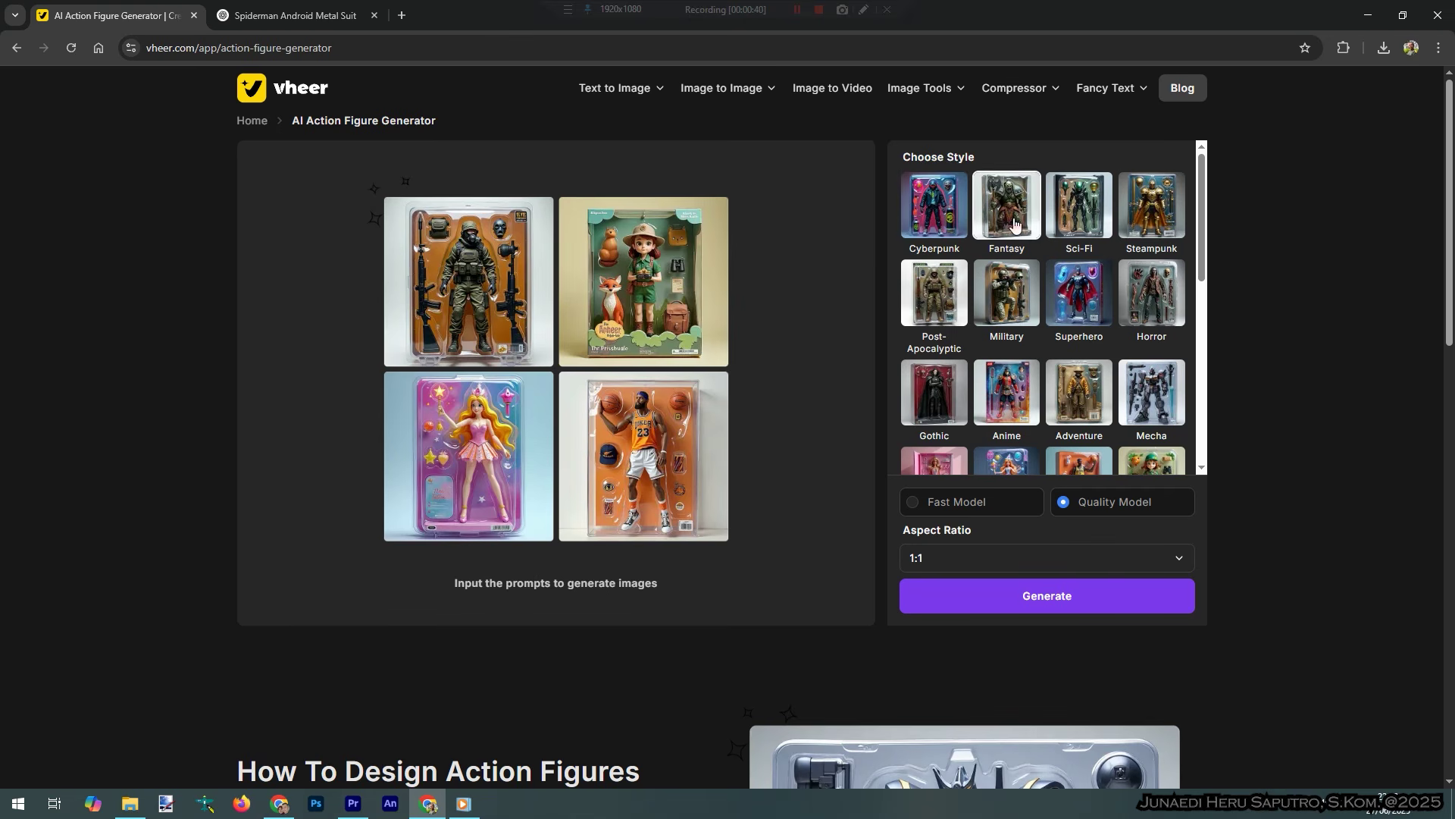
pyautogui.click(1061, 299)
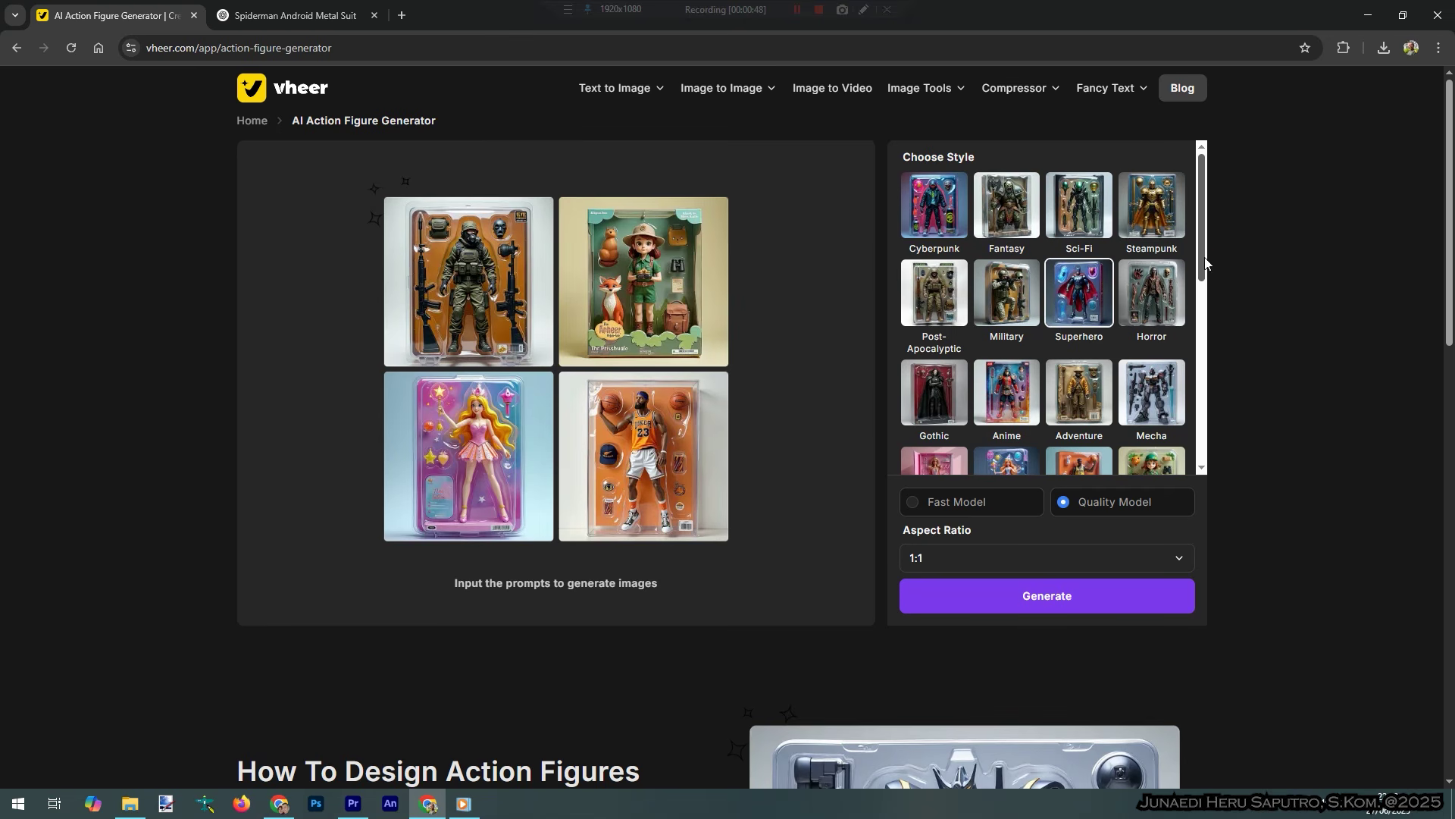
pyautogui.moveTo(1204, 257); pyautogui.dragTo(1201, 296)
pyautogui.scroll(-4, 1201, 295)
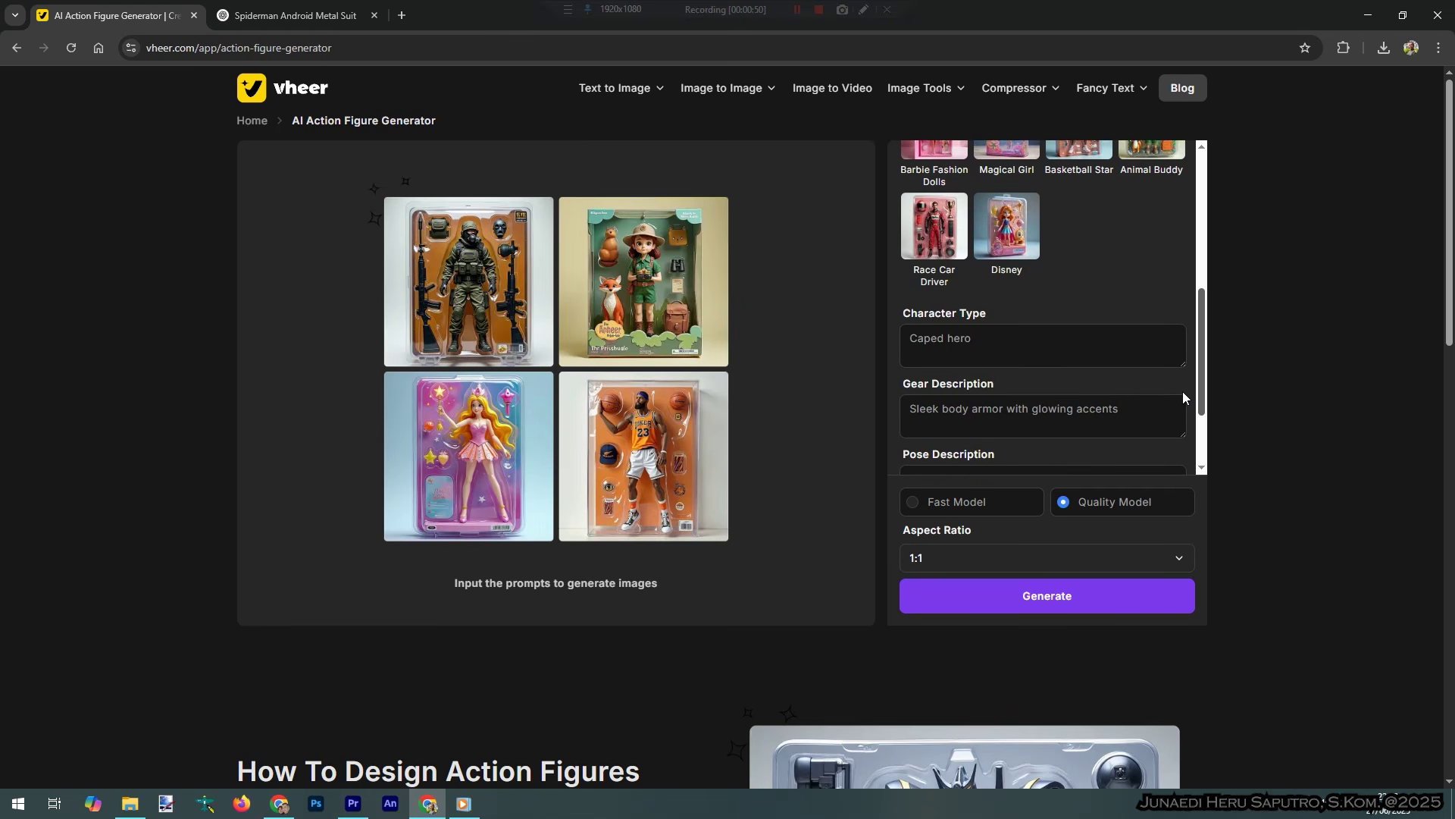
pyautogui.moveTo(1008, 336); pyautogui.dragTo(872, 345)
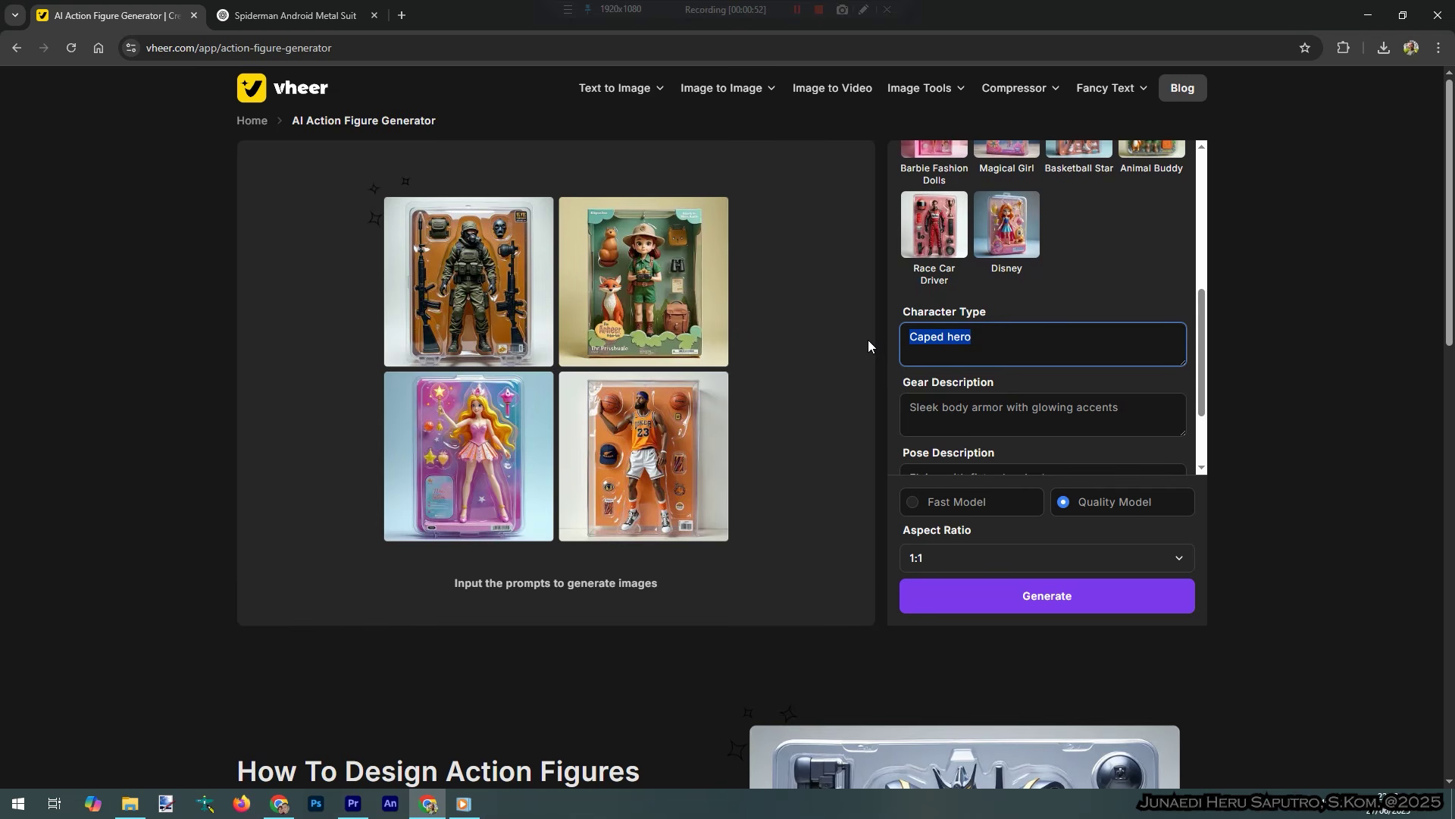
pyautogui.write('SUPERMAN')
# - Replace the action figure's gear description with "superman metal costume"
pyautogui.click(909, 411)
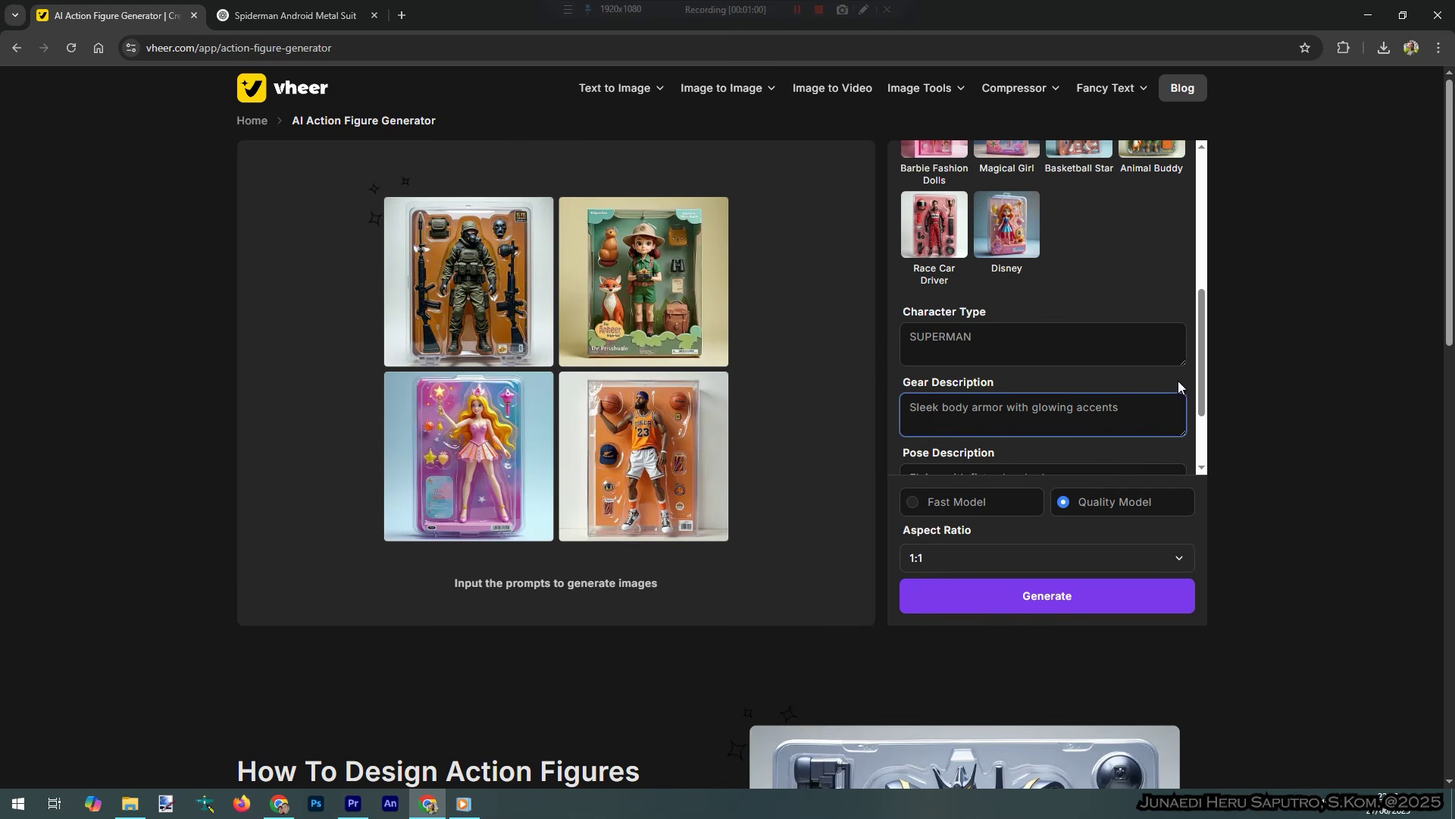
pyautogui.scroll(-1, 1204, 385)
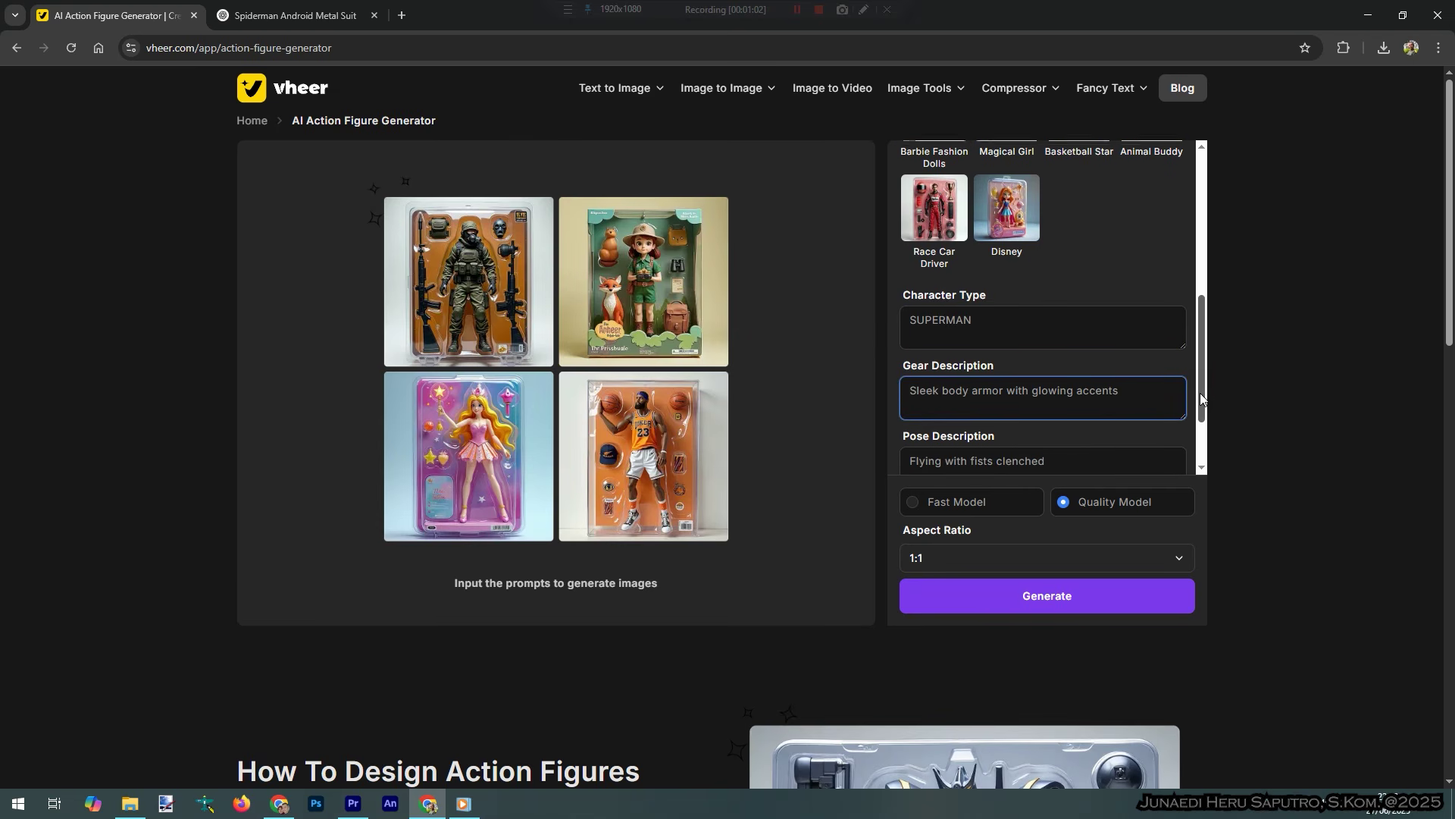
pyautogui.moveTo(1145, 390); pyautogui.dragTo(862, 394)
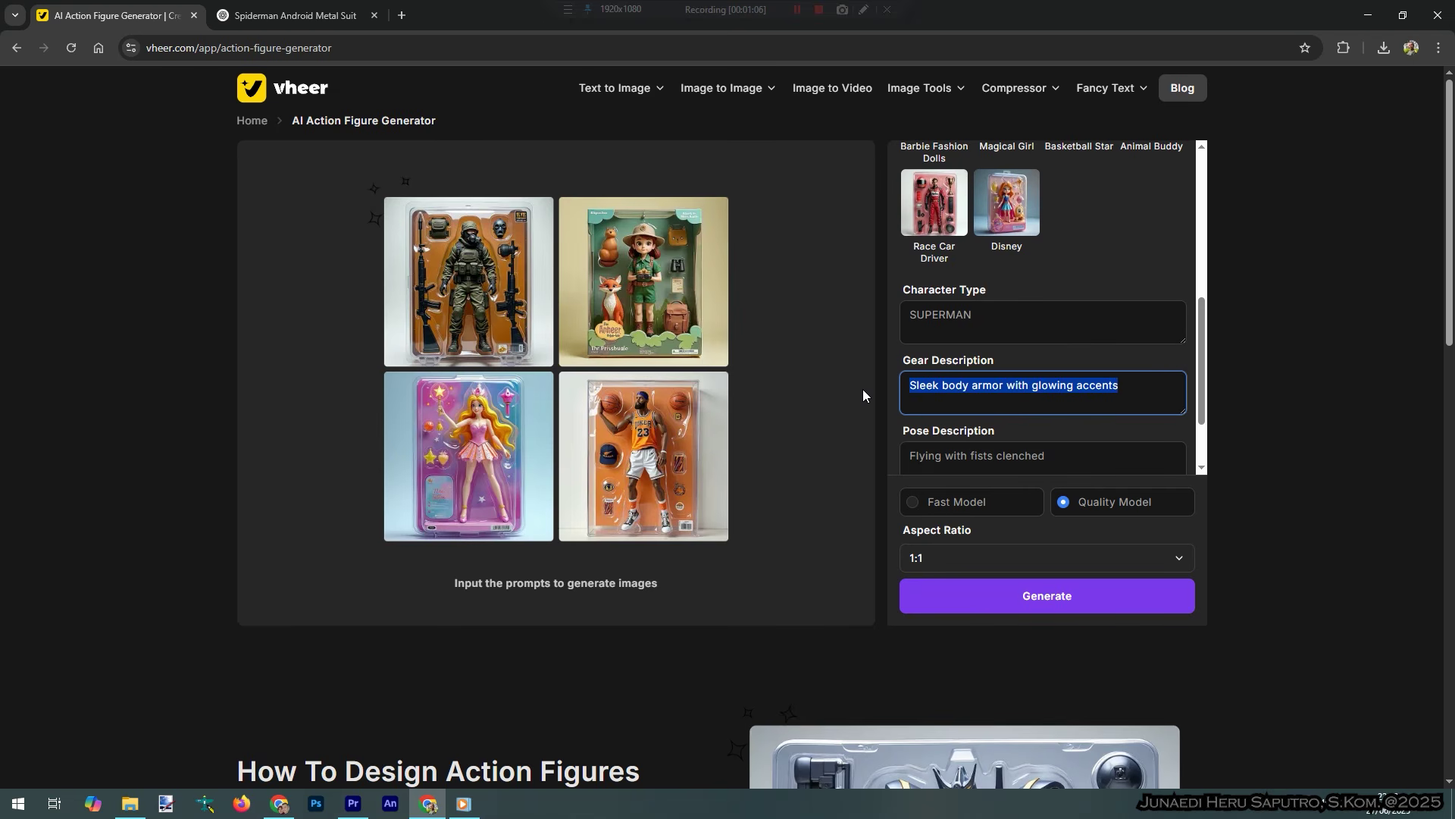
pyautogui.write('superma')
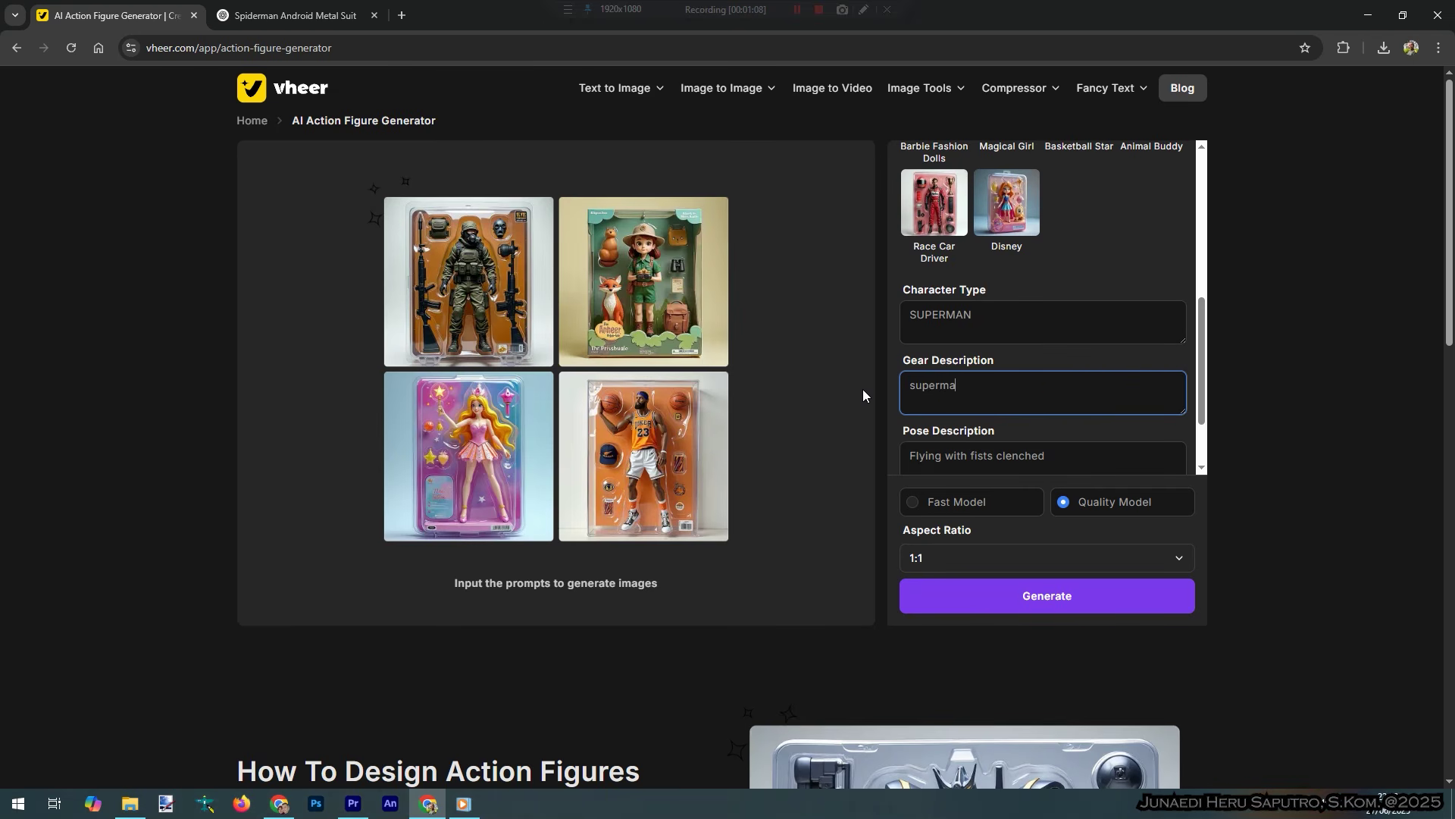
pyautogui.write('n metal kostum')
pyautogui.moveTo(999, 386); pyautogui.dragTo(1004, 385)
pyautogui.write('c')
pyautogui.click(1054, 389)
pyautogui.write('e')
pyautogui.scroll(-1, 1063, 428)
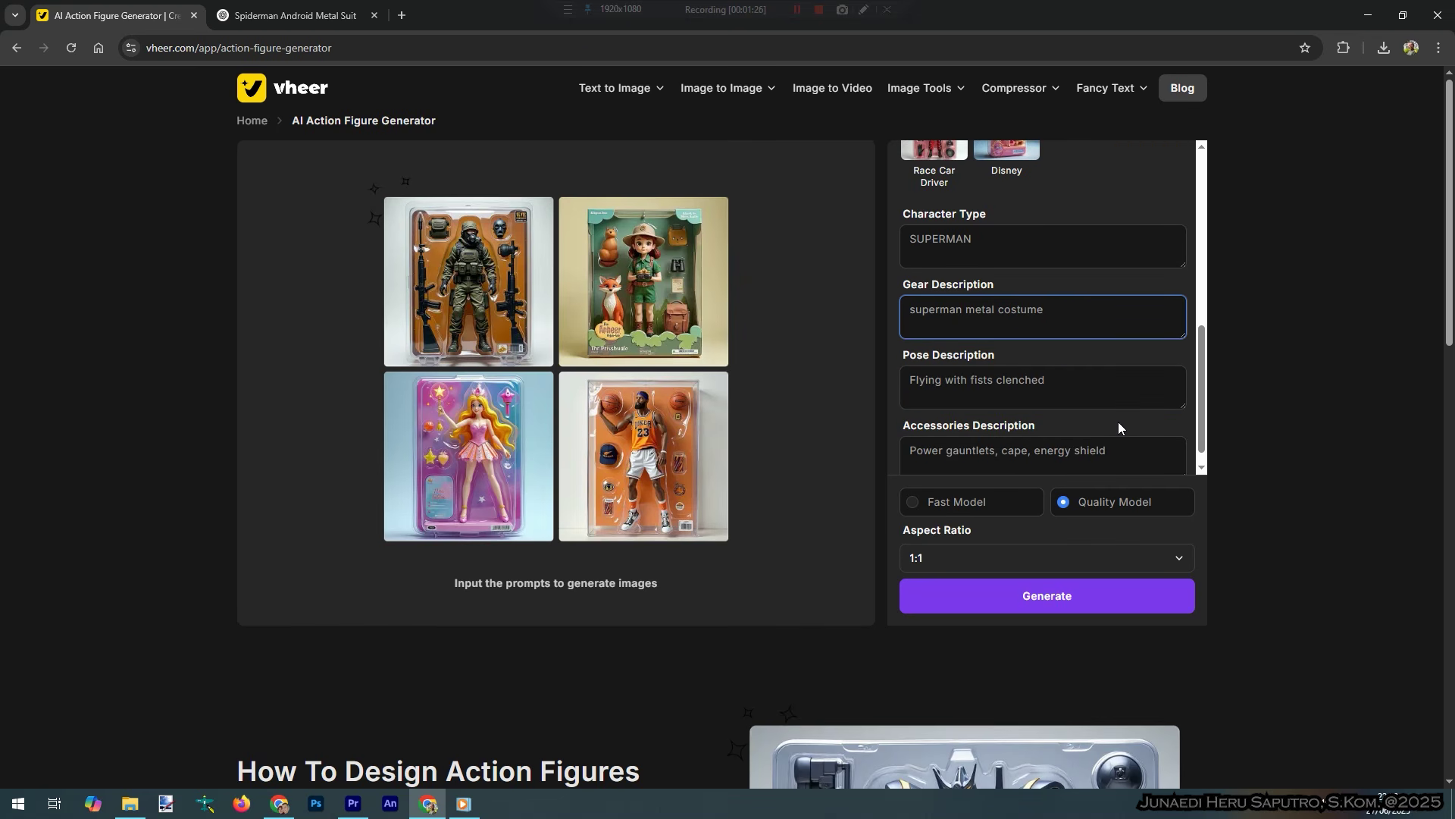
# - Set the Superman action figure's aspect ratio to 16:9 and generate it with the Quality Model
pyautogui.scroll(-1, 1118, 424)
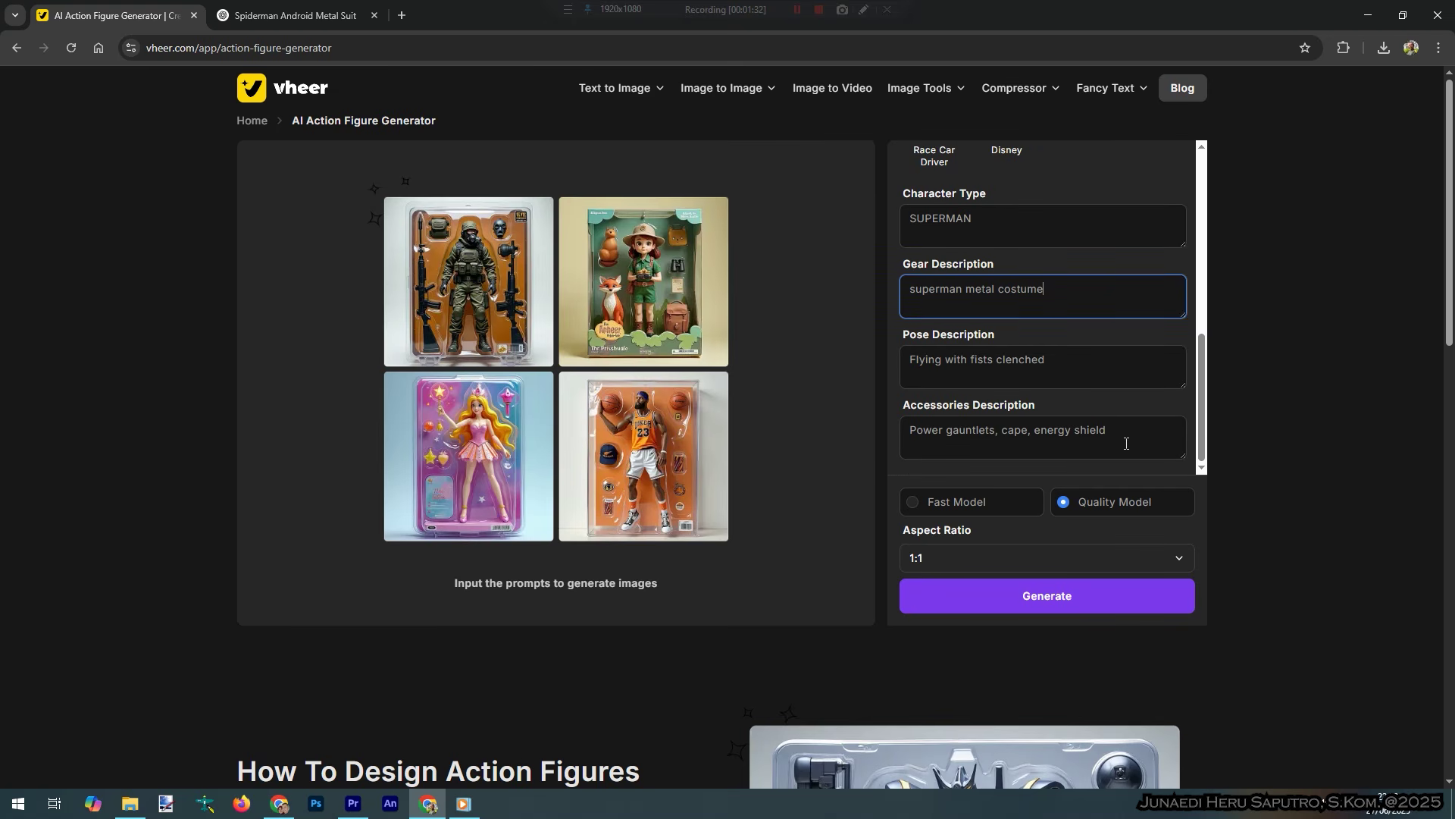
pyautogui.scroll(-2, 1130, 489)
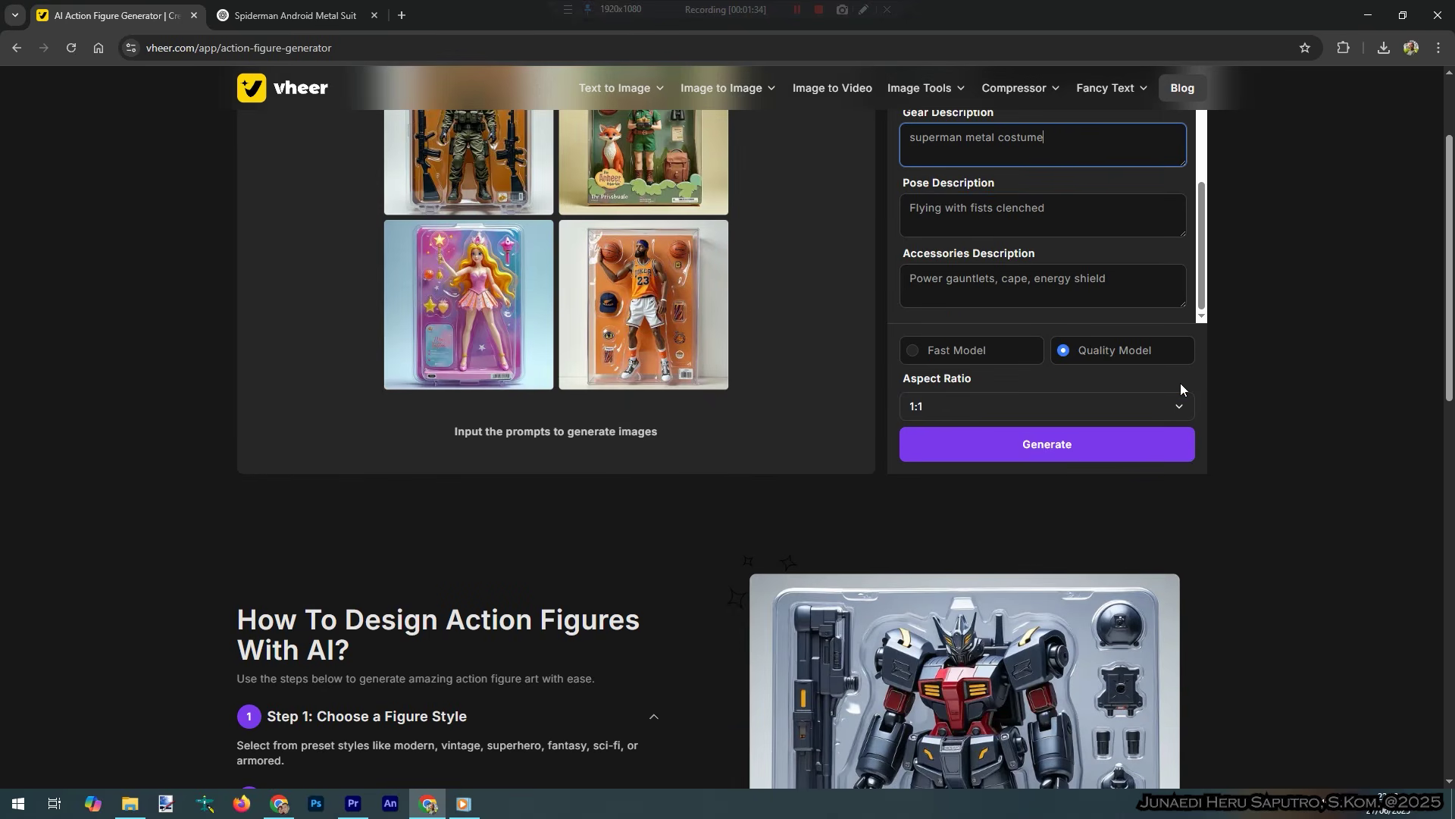
pyautogui.click(1186, 409)
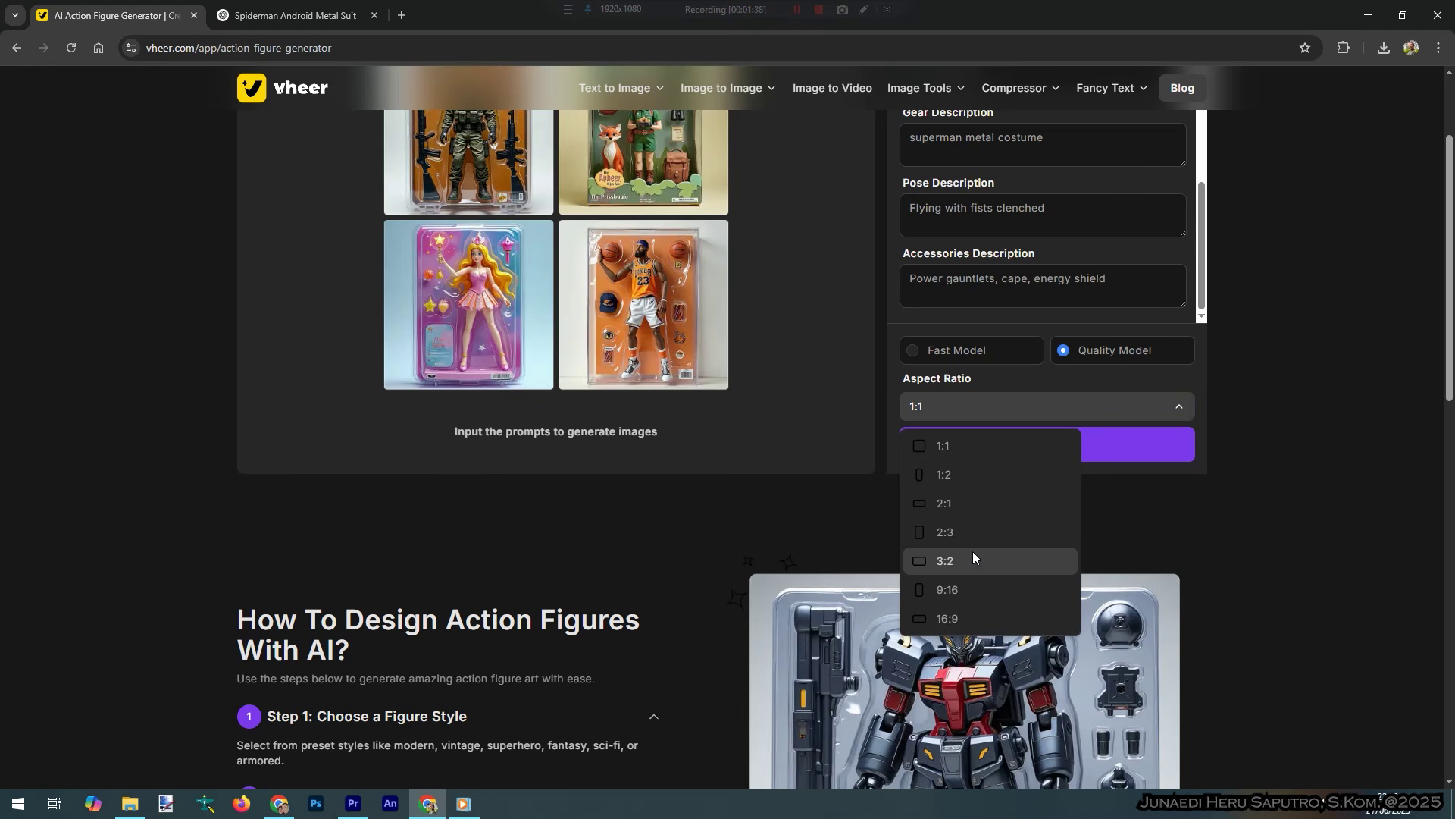
pyautogui.click(947, 618)
pyautogui.click(1031, 448)
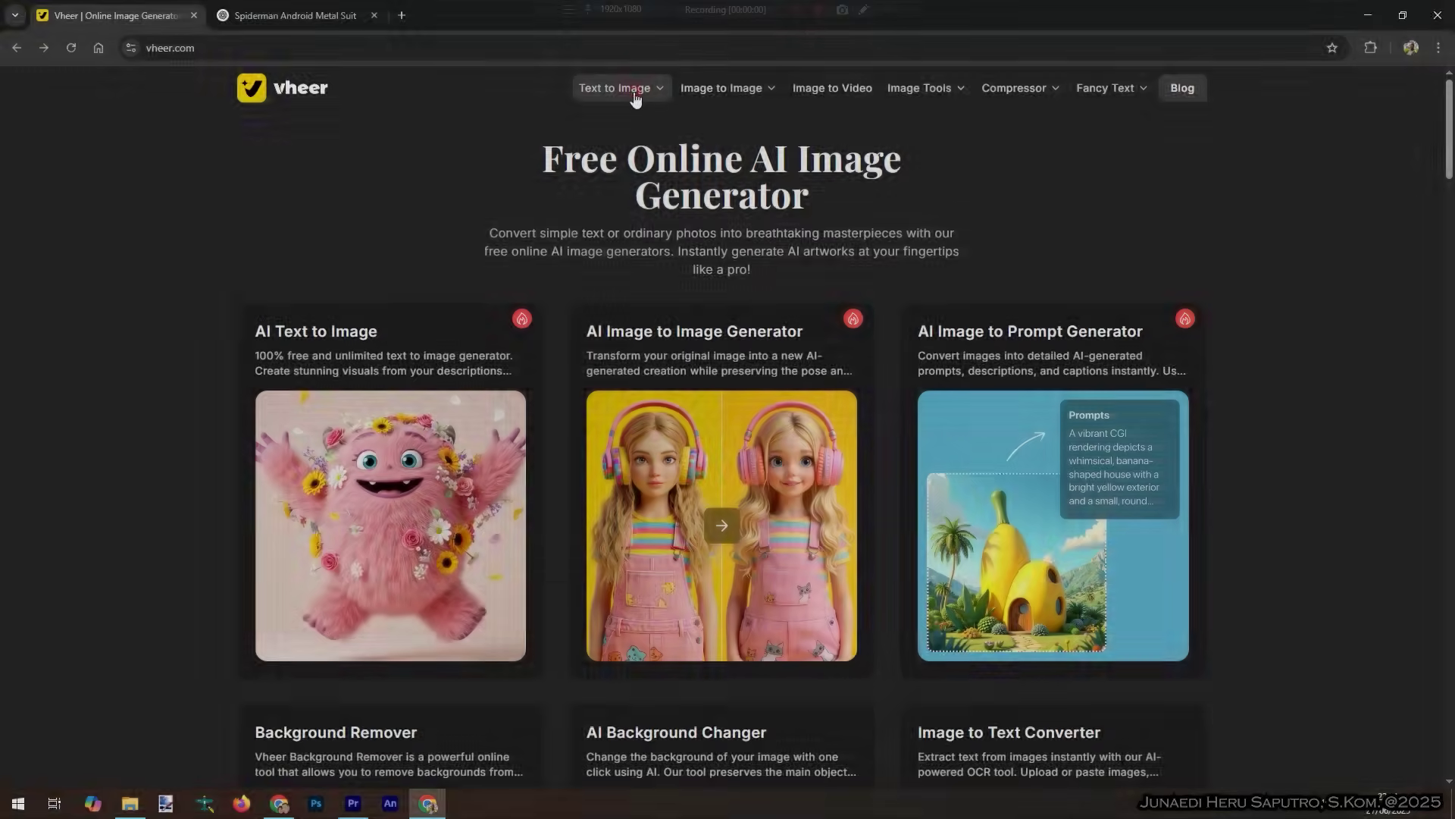
# - Open Vheer's AI Avatar Generator and go to its avatar generation page
pyautogui.moveTo(635, 97)
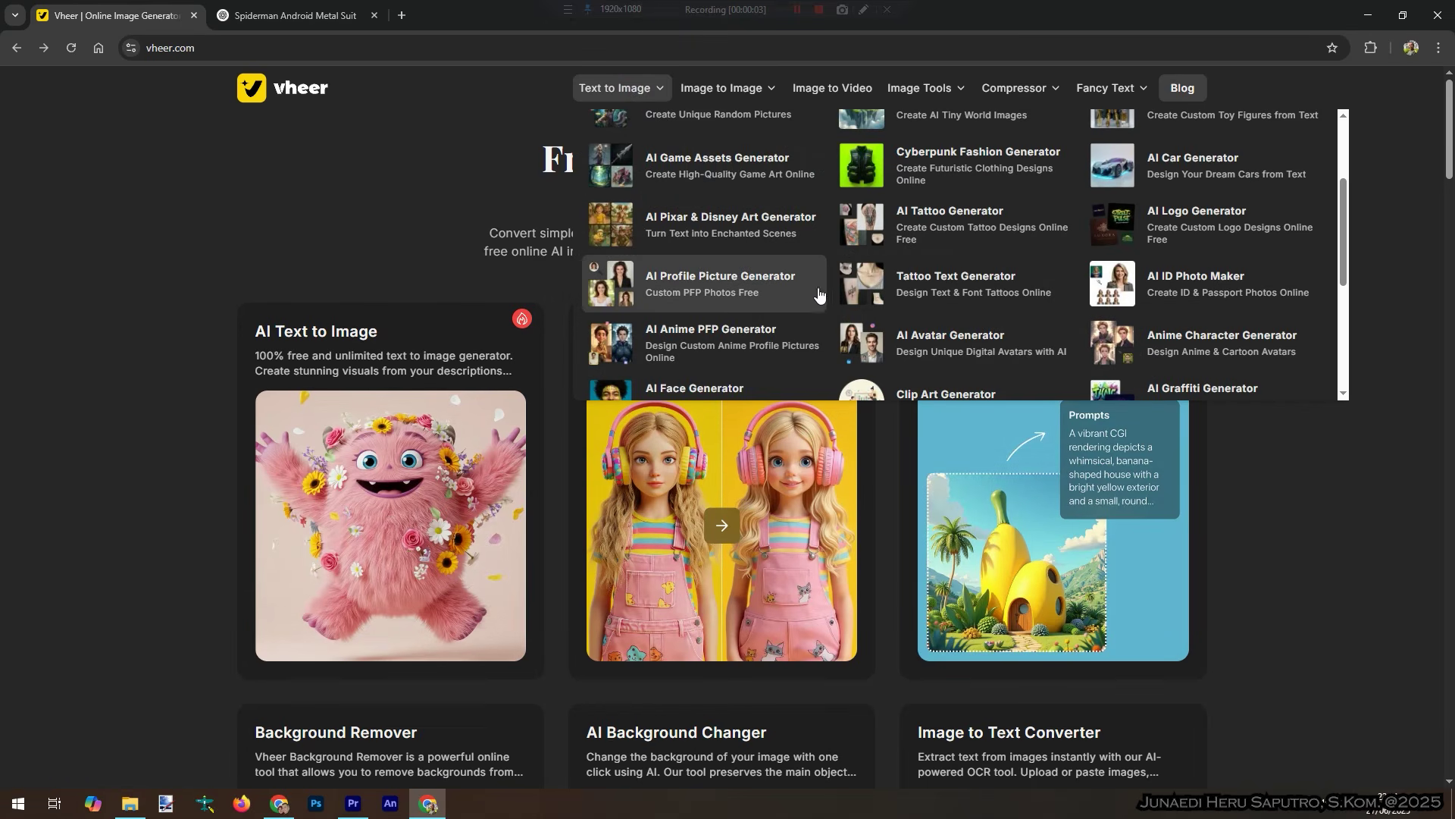
pyautogui.click(891, 345)
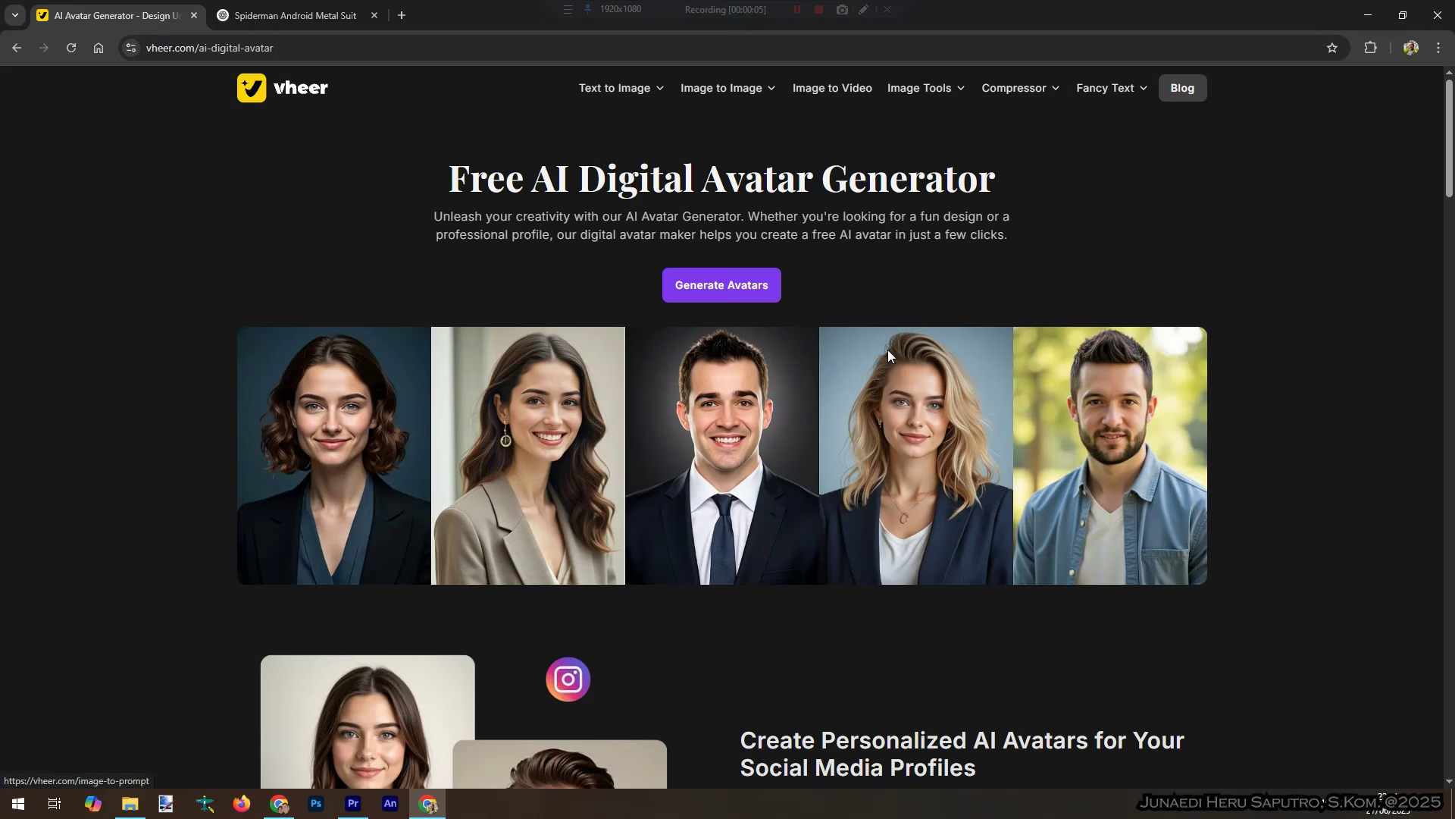
pyautogui.click(709, 286)
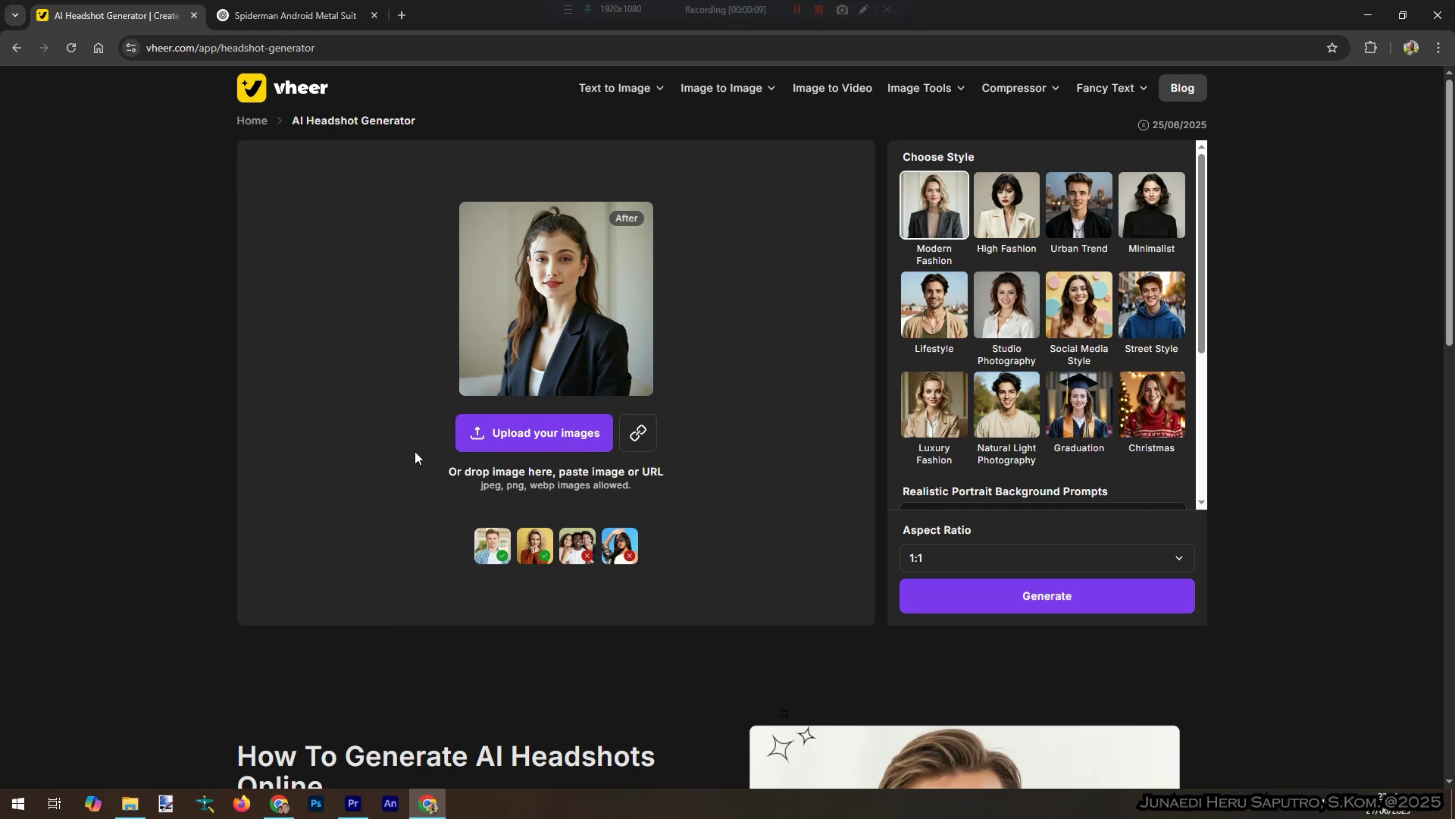
# - Upload "Papah 3 x 4.jpg" from the Vheer folder as the headshot photo and choose Street Style
pyautogui.click(514, 443)
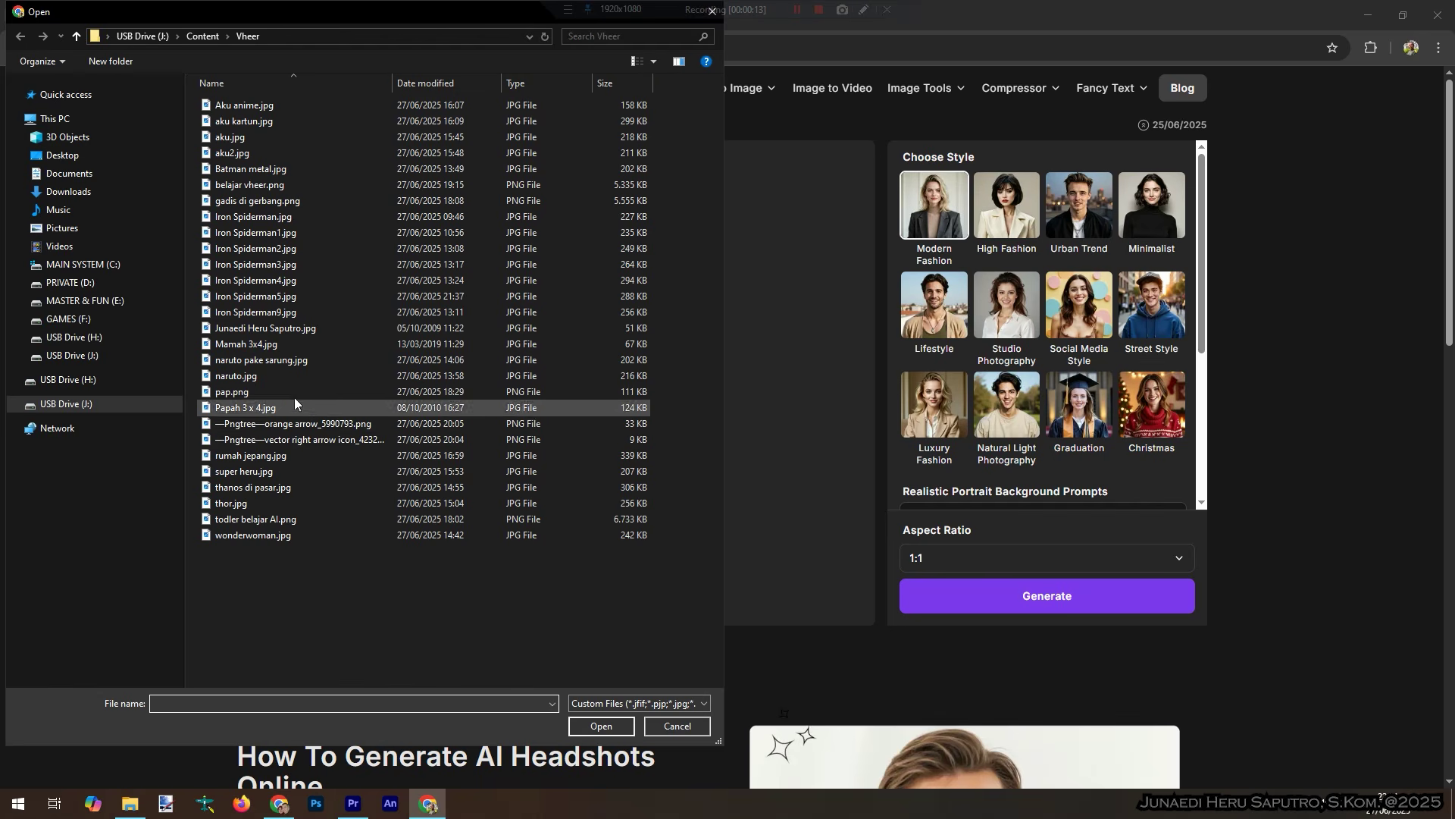
pyautogui.doubleClick(237, 409)
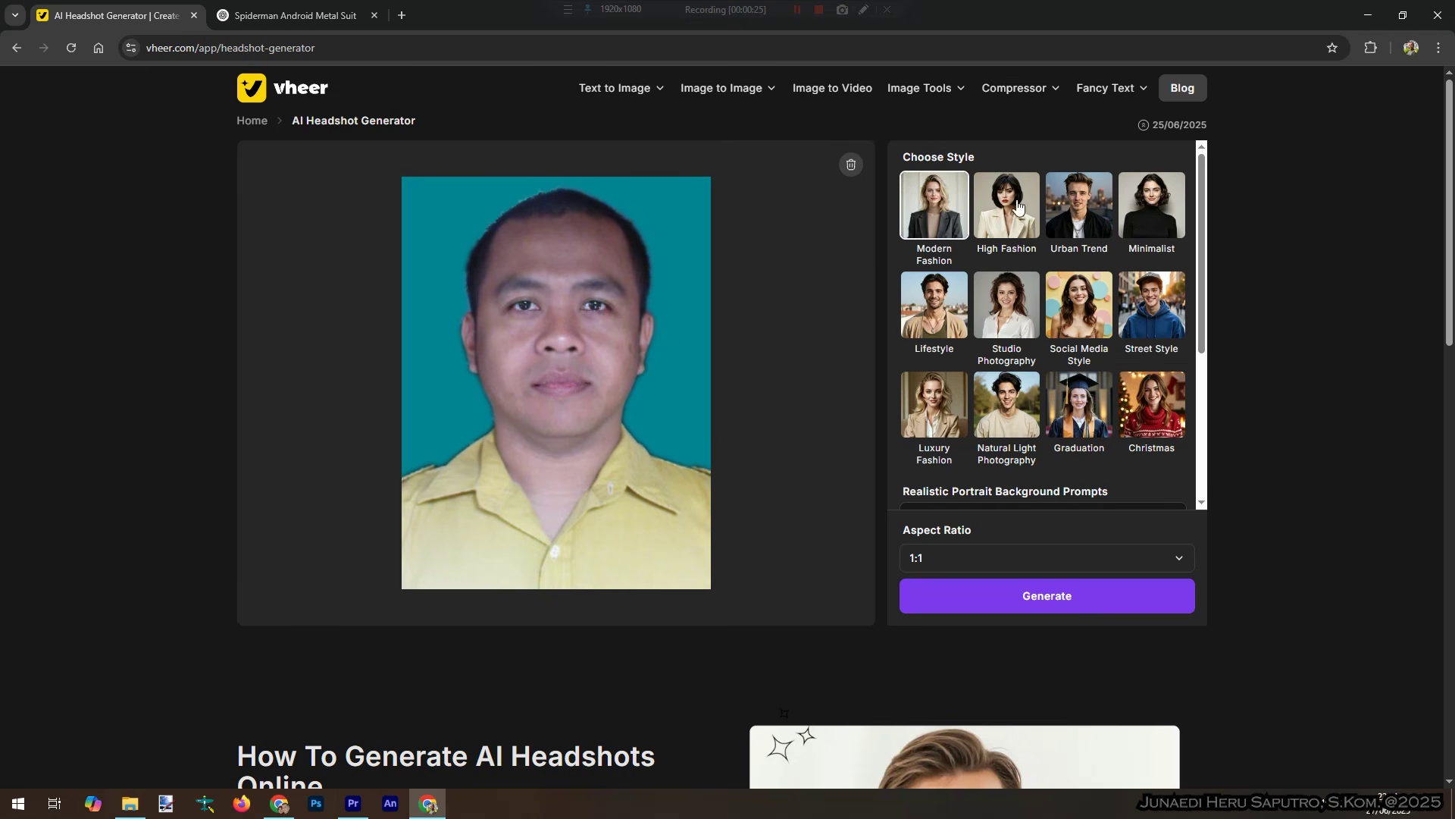
pyautogui.click(1144, 306)
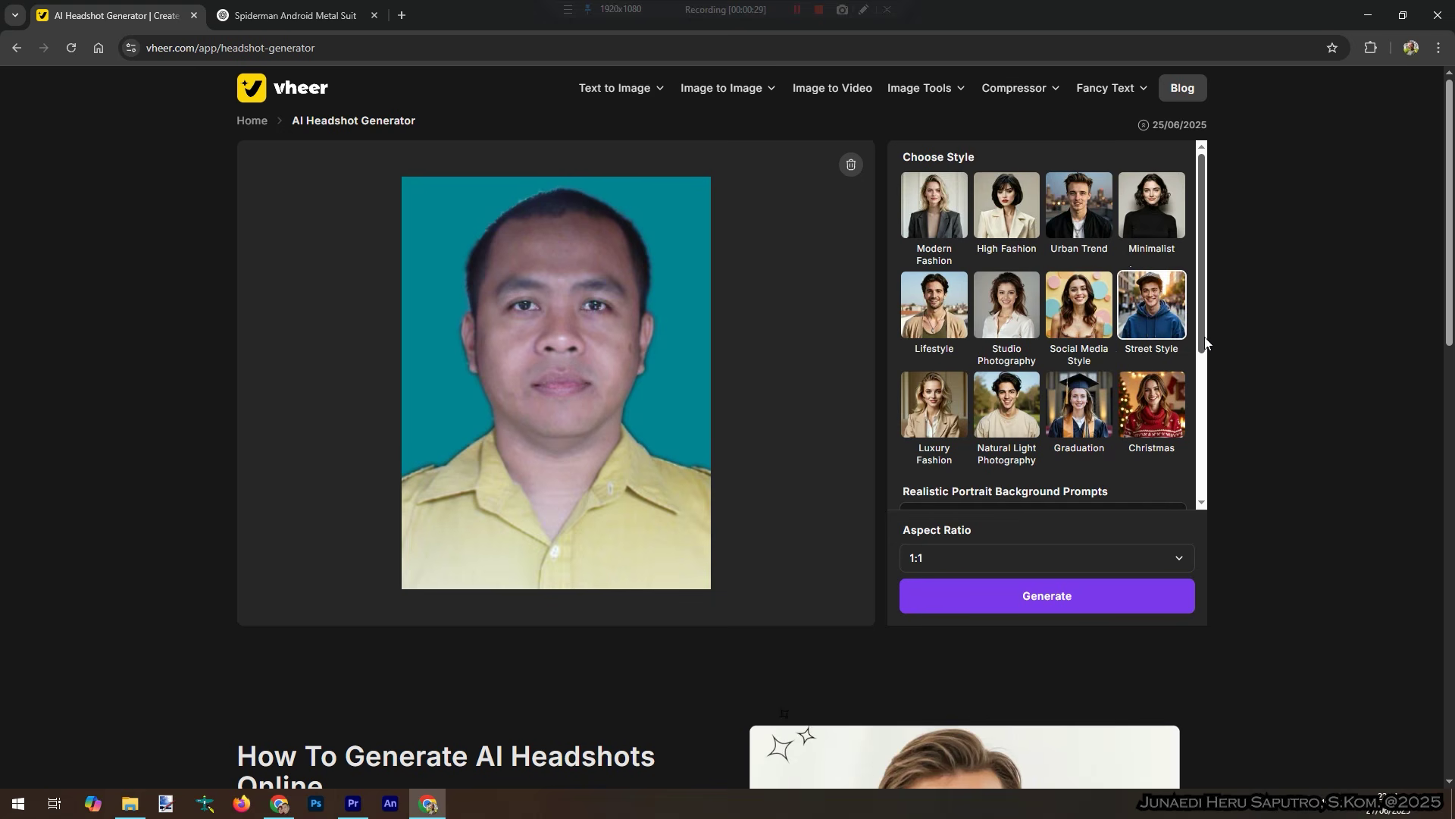
# - Keep the default Street Style portrait prompts, set the headshot's aspect ratio to 16:9 and generate it
pyautogui.moveTo(1205, 346); pyautogui.dragTo(1188, 463)
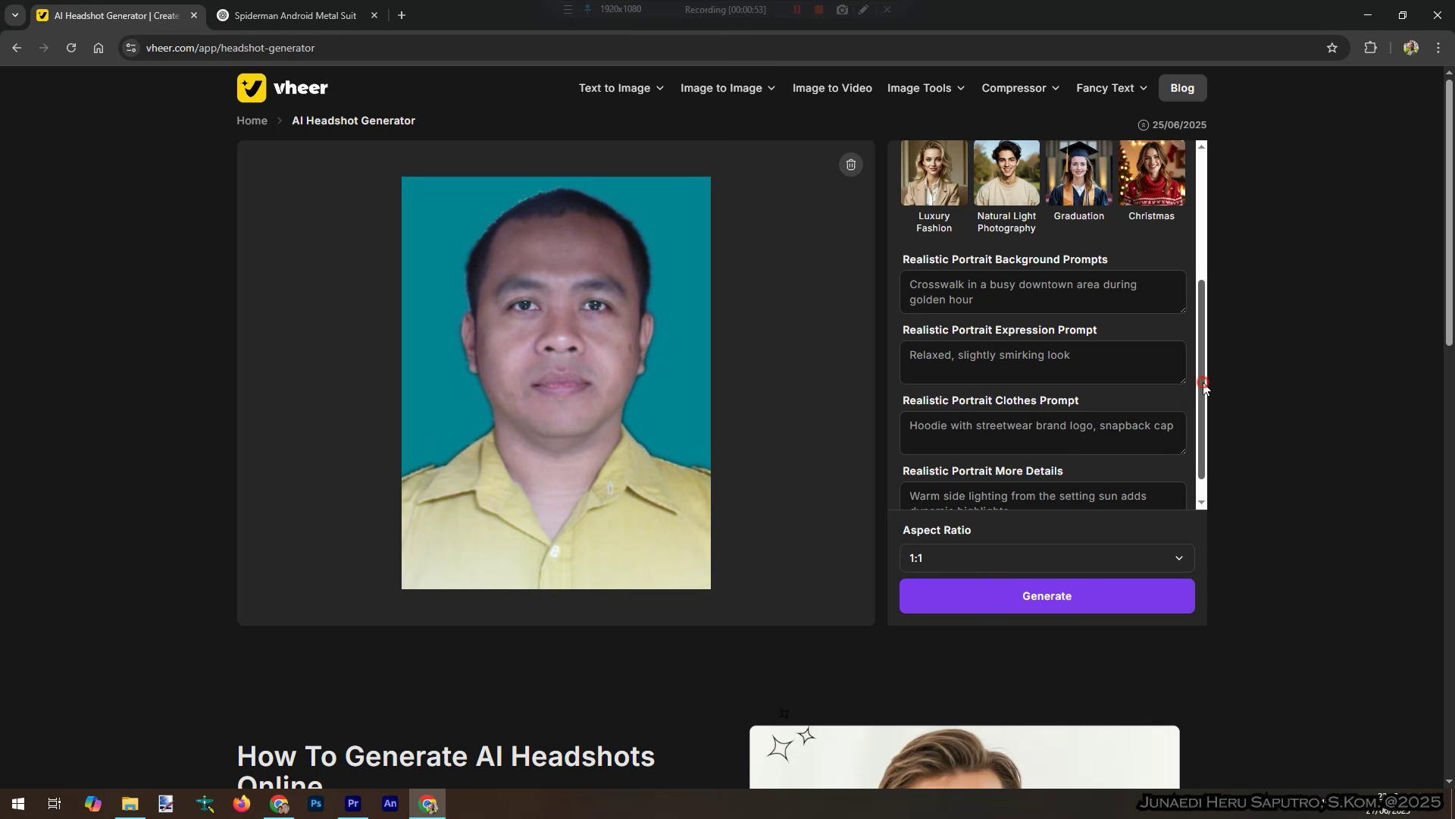
pyautogui.moveTo(1204, 385); pyautogui.dragTo(1202, 416)
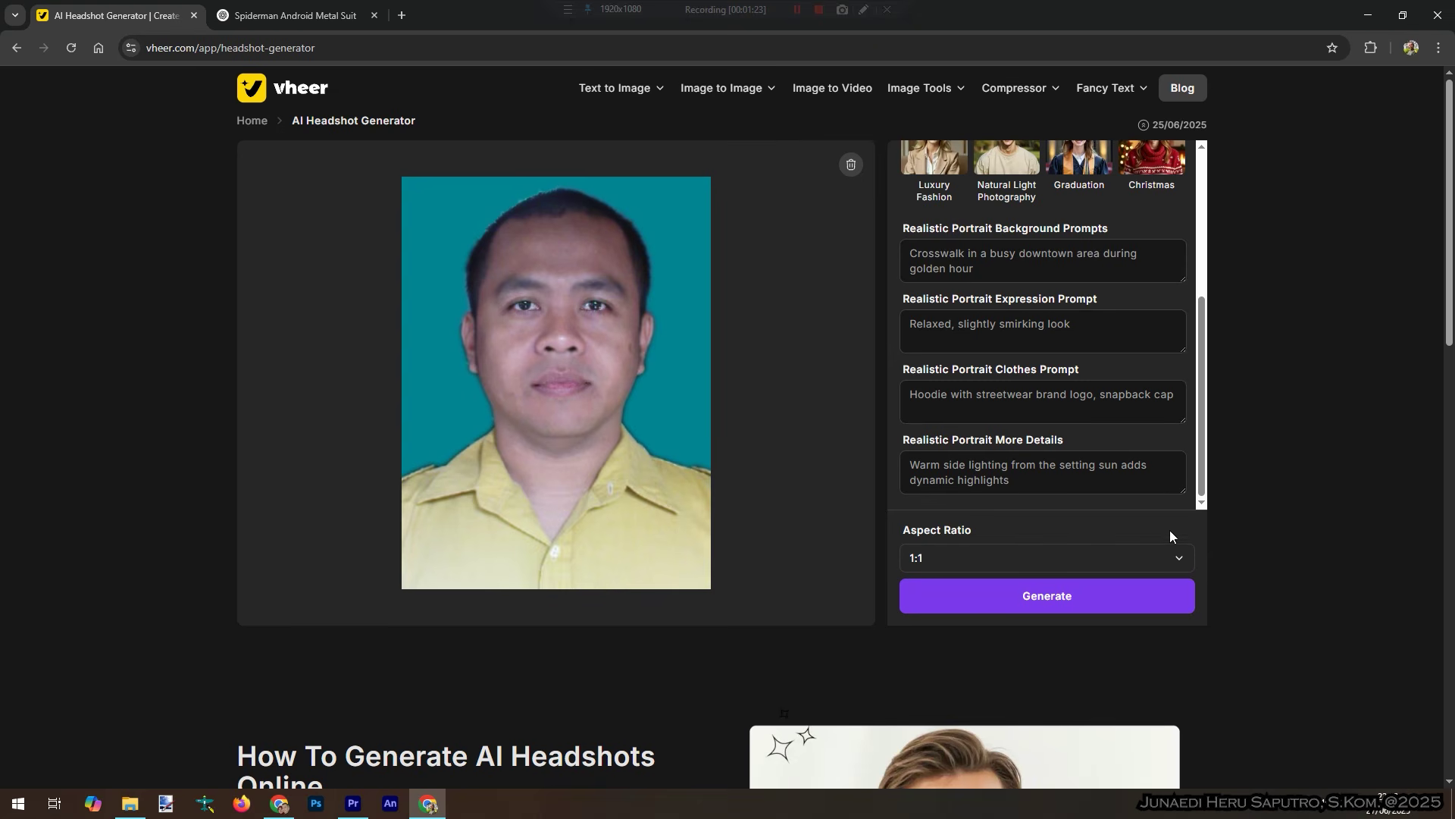
pyautogui.click(1180, 561)
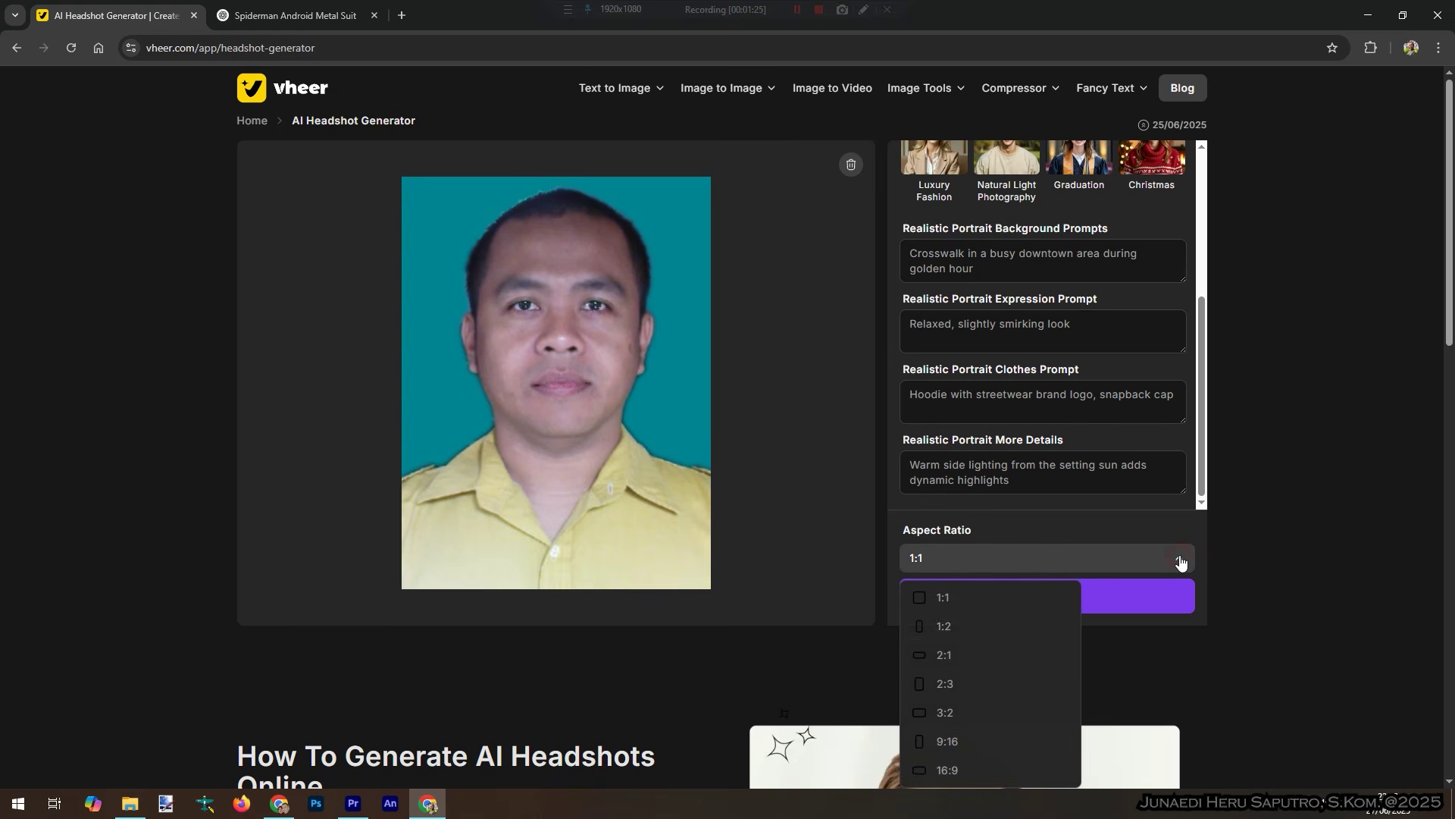
pyautogui.click(946, 769)
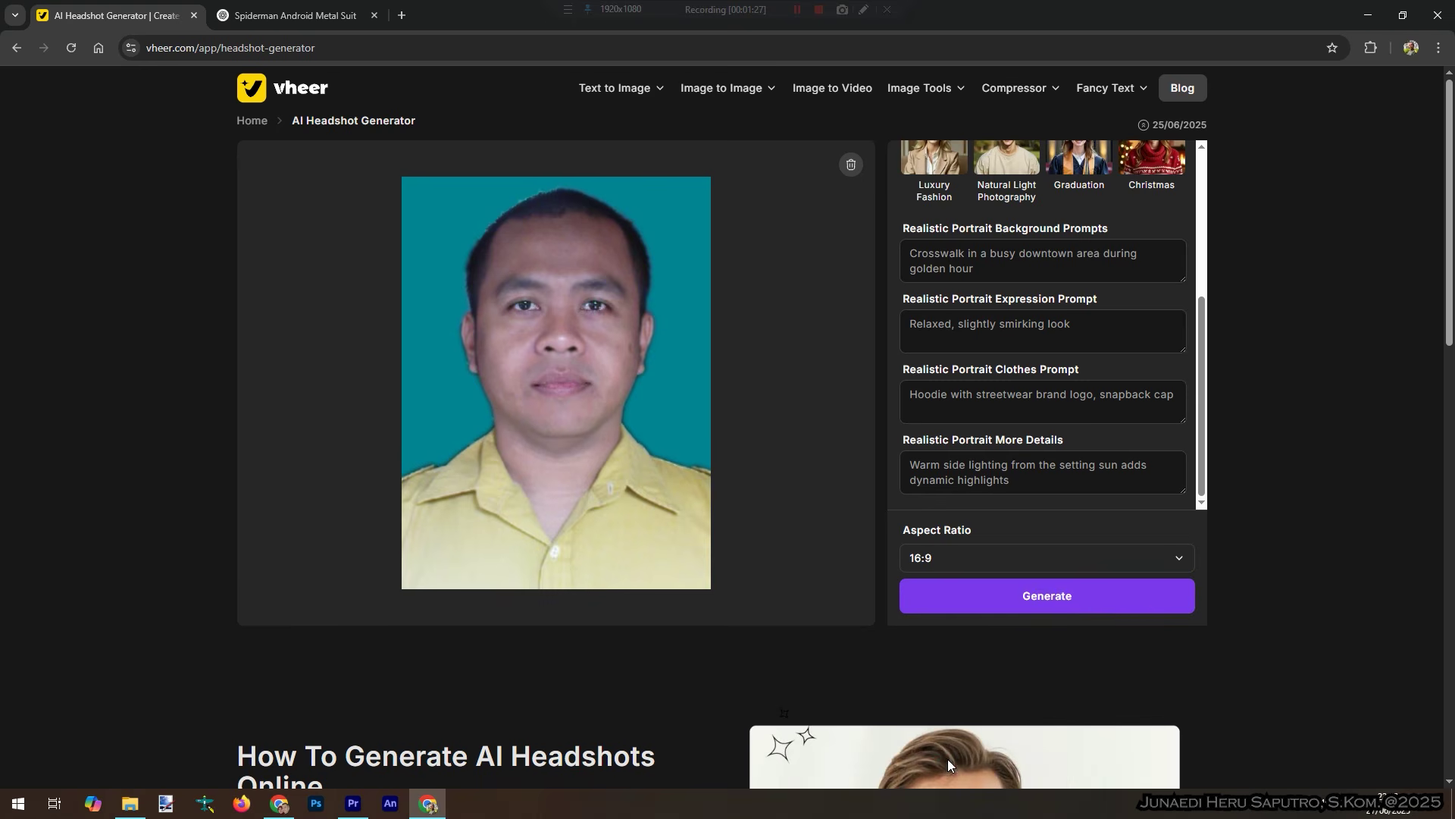
pyautogui.click(1043, 602)
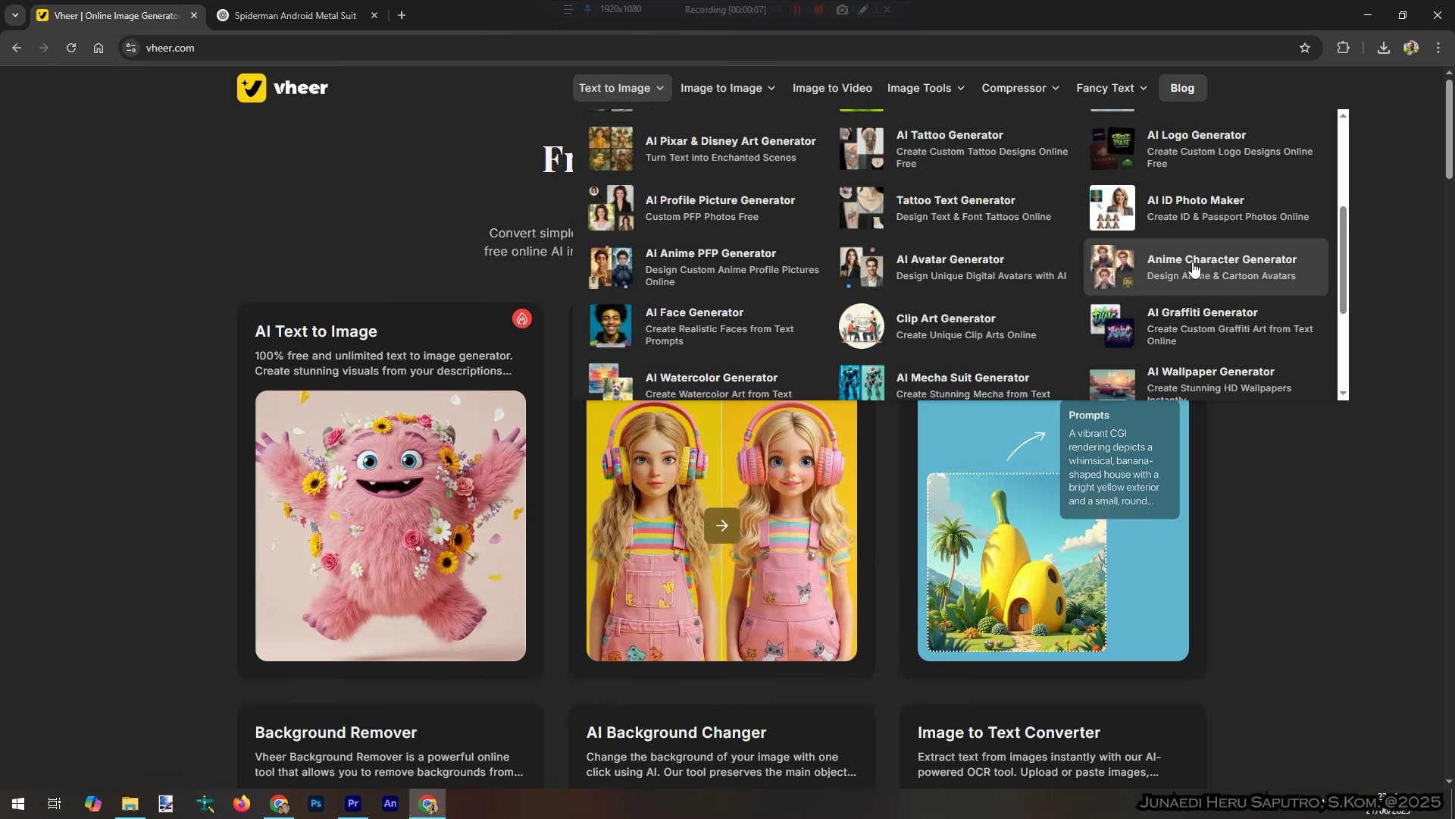
# - Open the Anime Character Generator's creation page and upload the JPG portrait named with a person's full name
pyautogui.click(1193, 265)
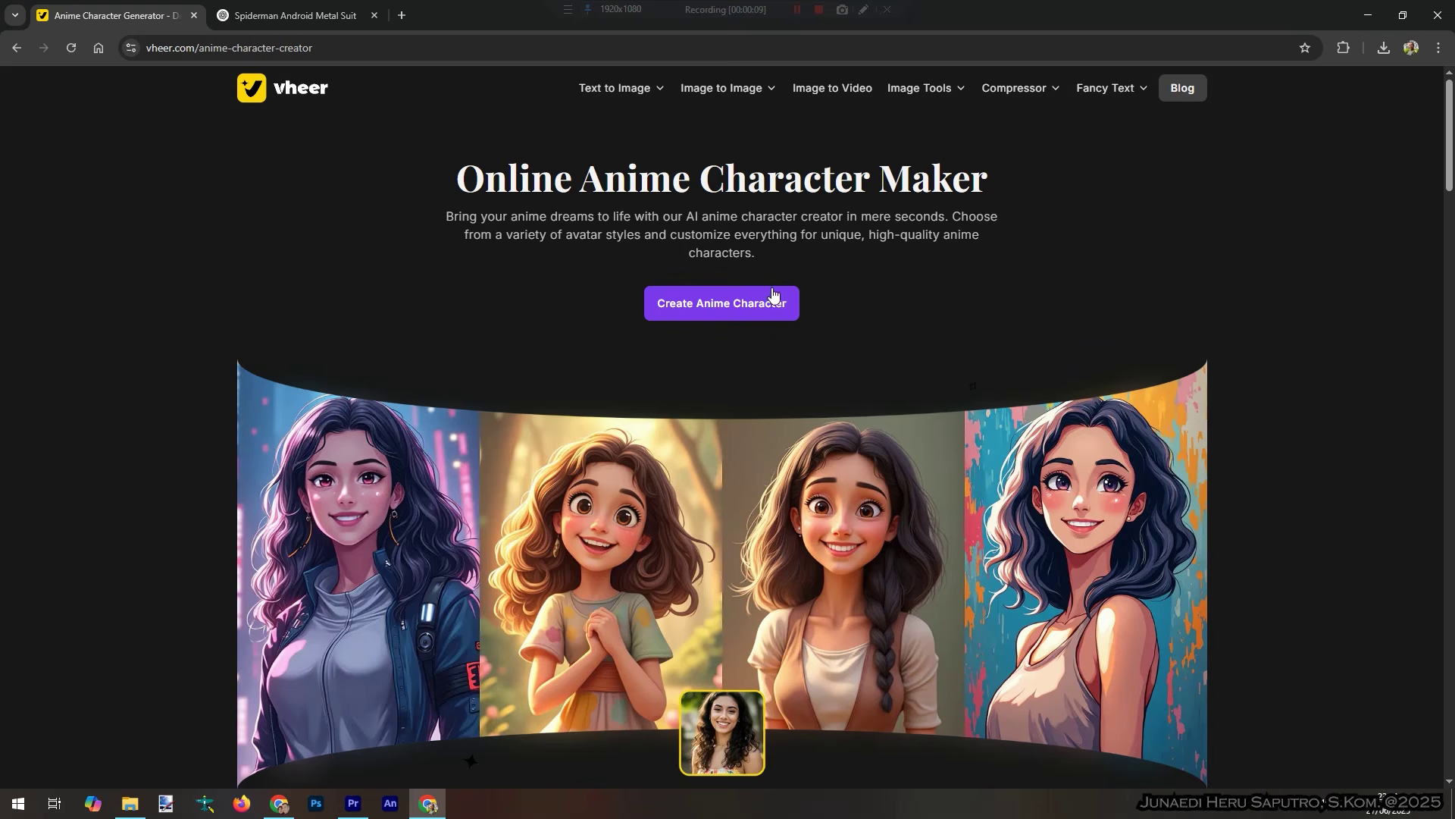
pyautogui.click(771, 296)
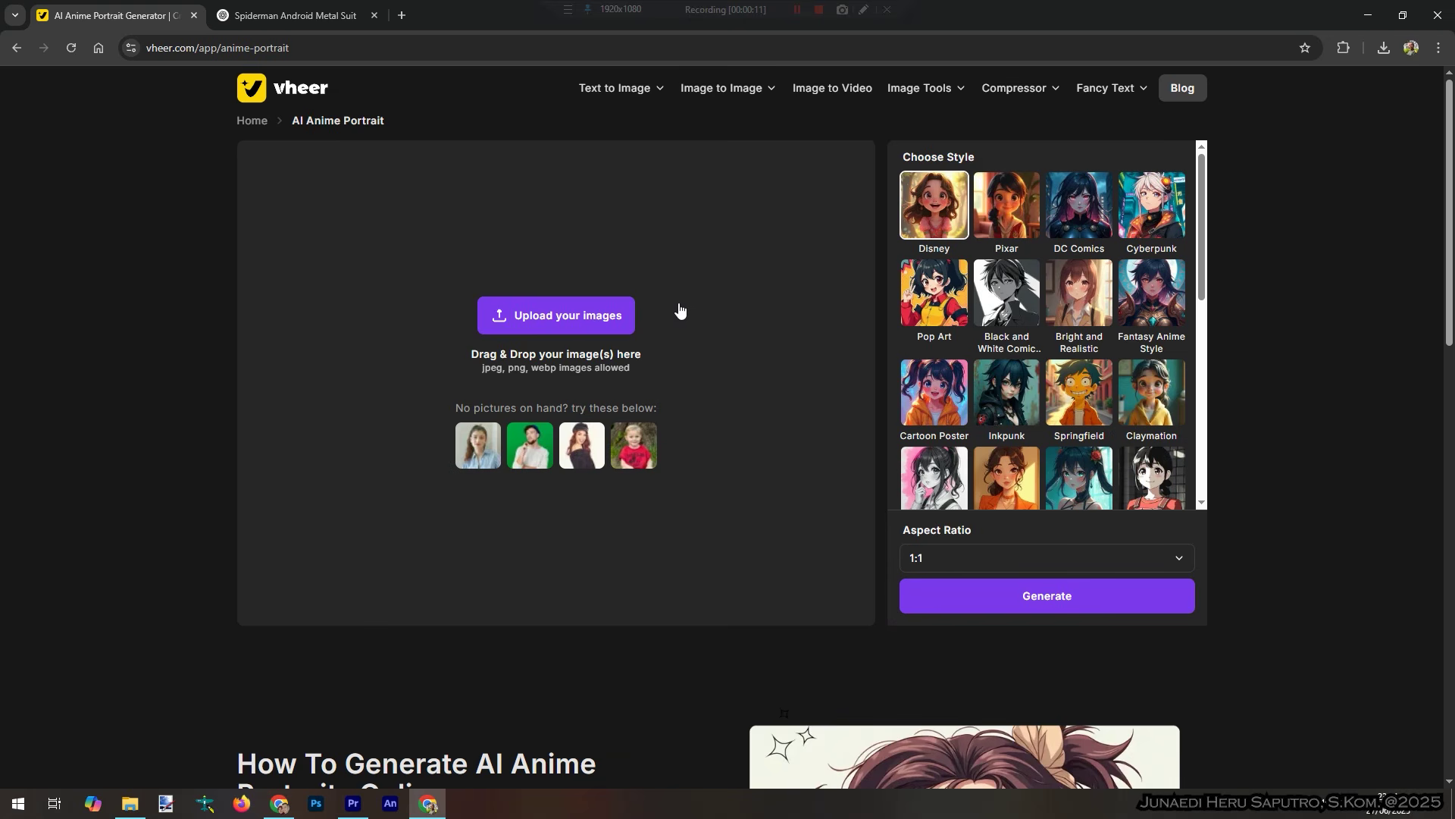
pyautogui.click(604, 314)
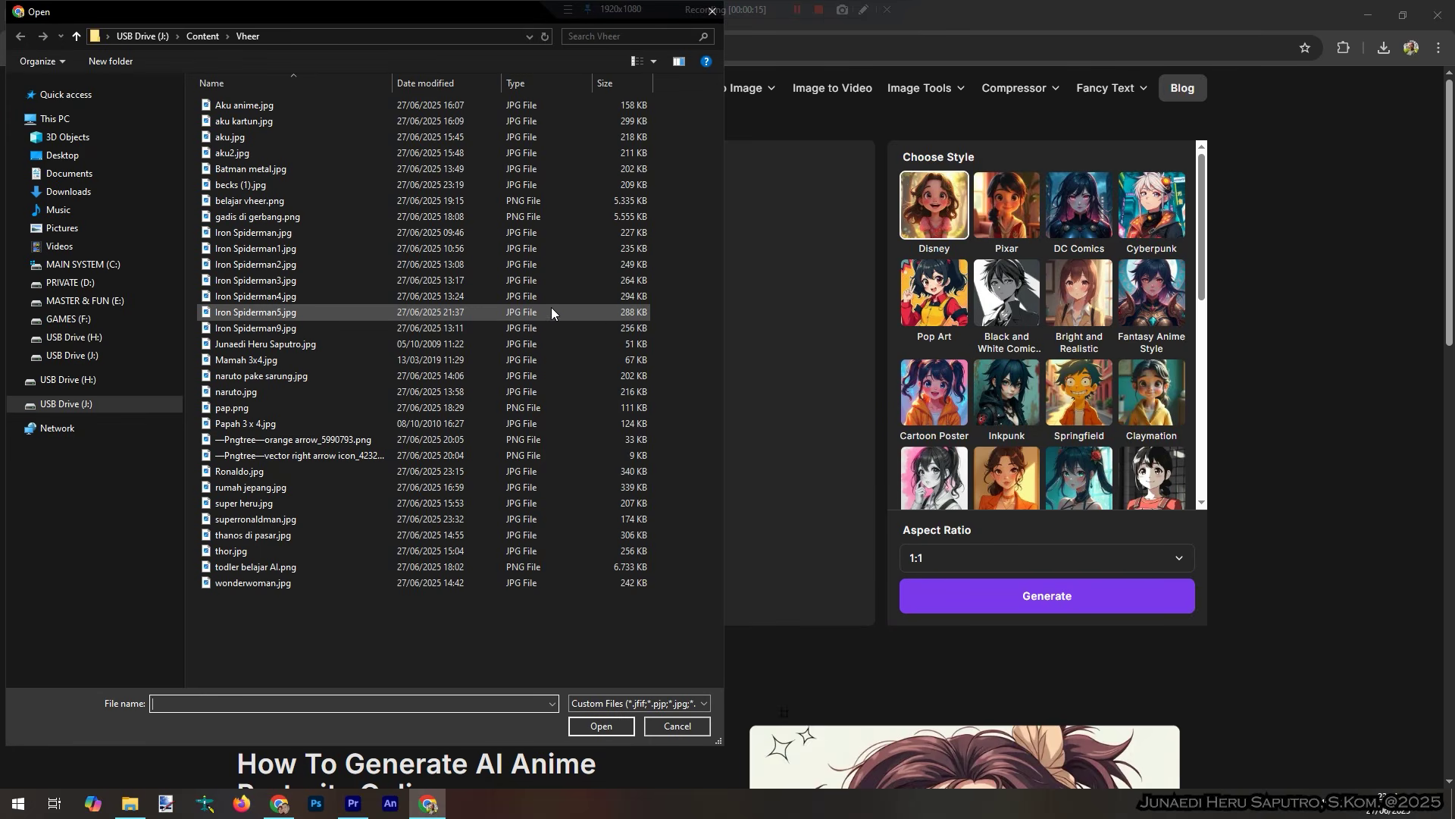
pyautogui.doubleClick(290, 345)
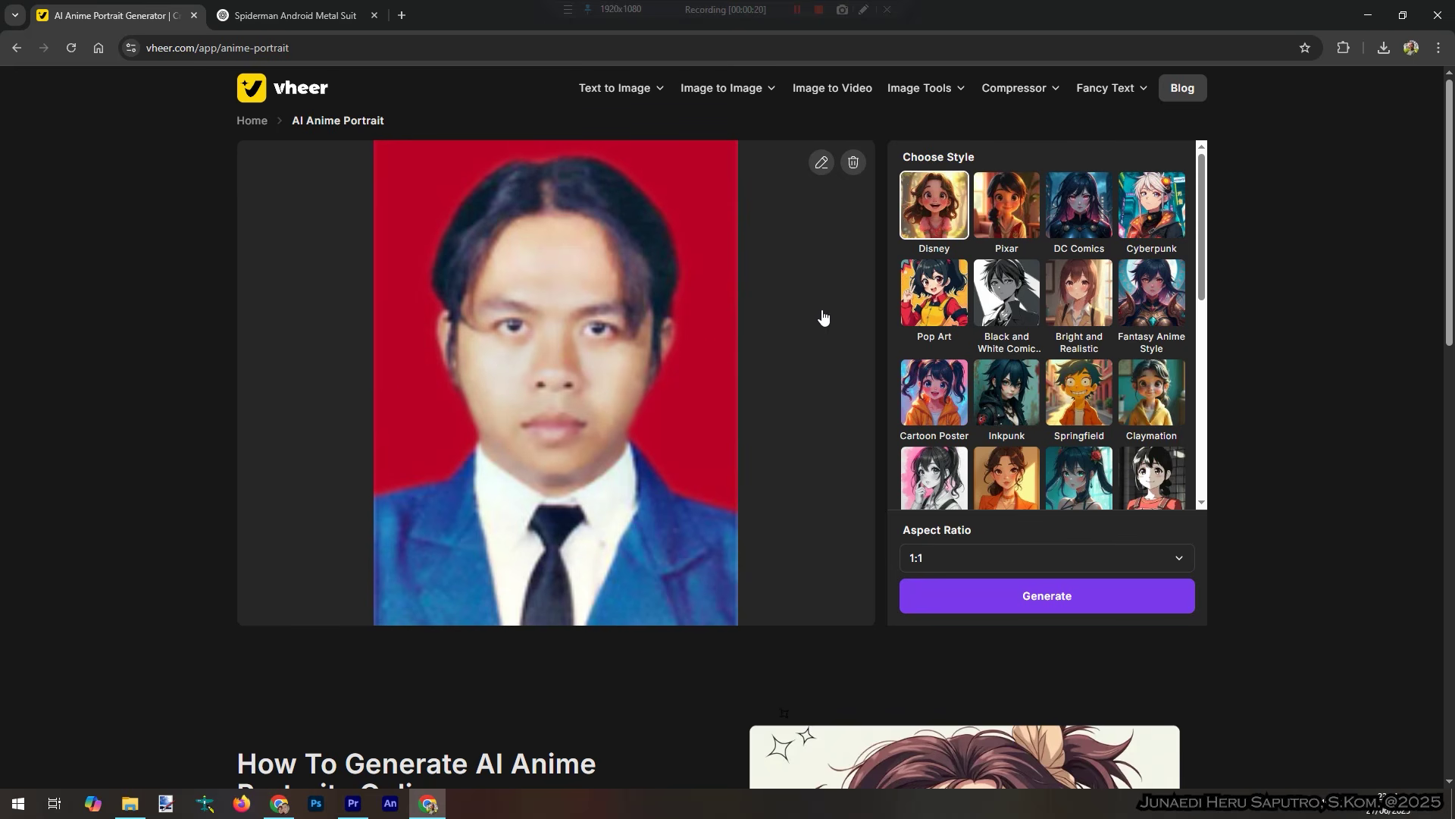
# - Choose the Inkpunk style for the anime portrait and set the gender to Male
pyautogui.click(1010, 221)
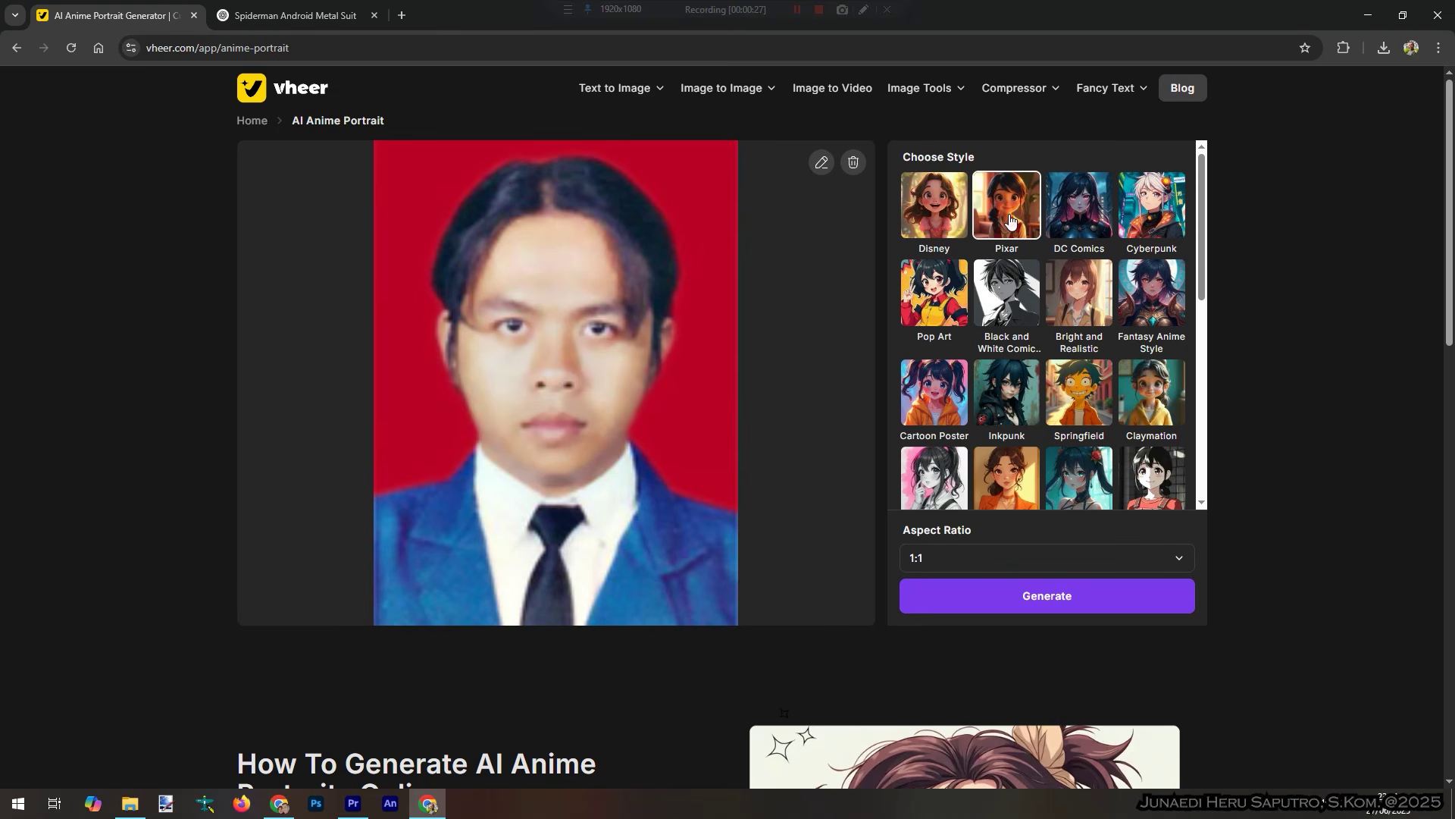
pyautogui.click(1010, 393)
pyautogui.scroll(-2, 1122, 383)
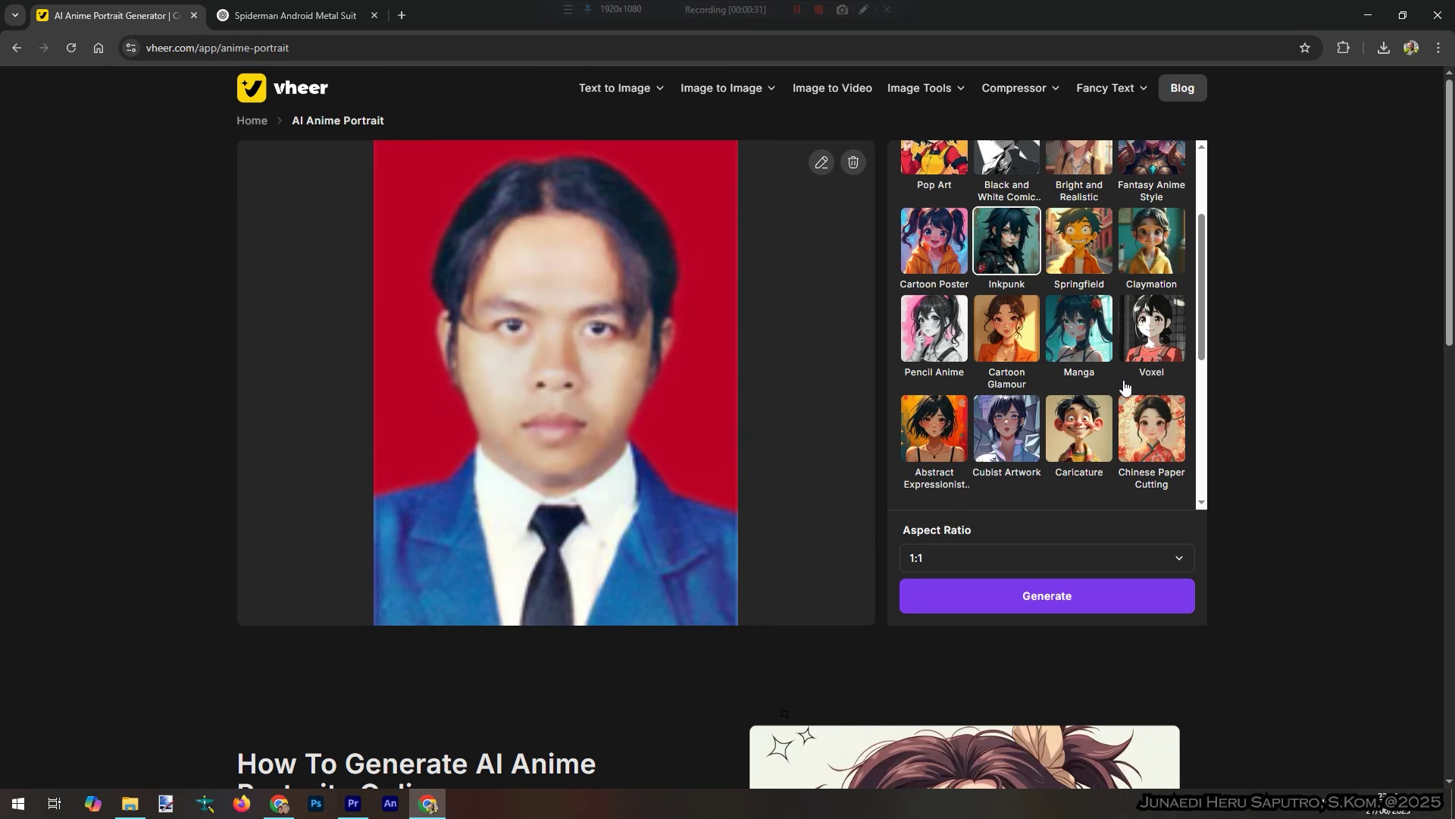
pyautogui.scroll(-1, 1124, 387)
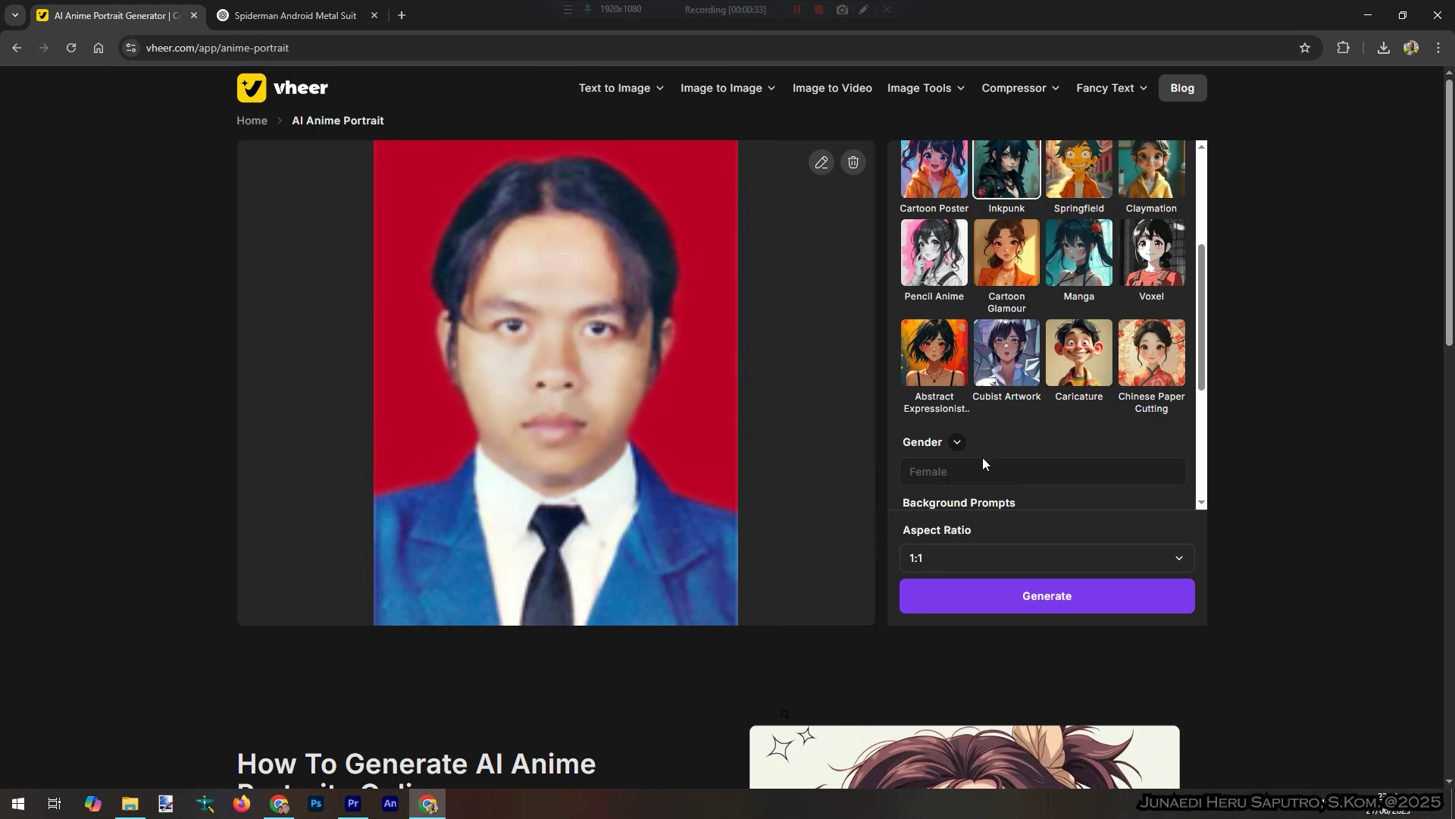
pyautogui.scroll(-1, 1055, 453)
pyautogui.click(958, 368)
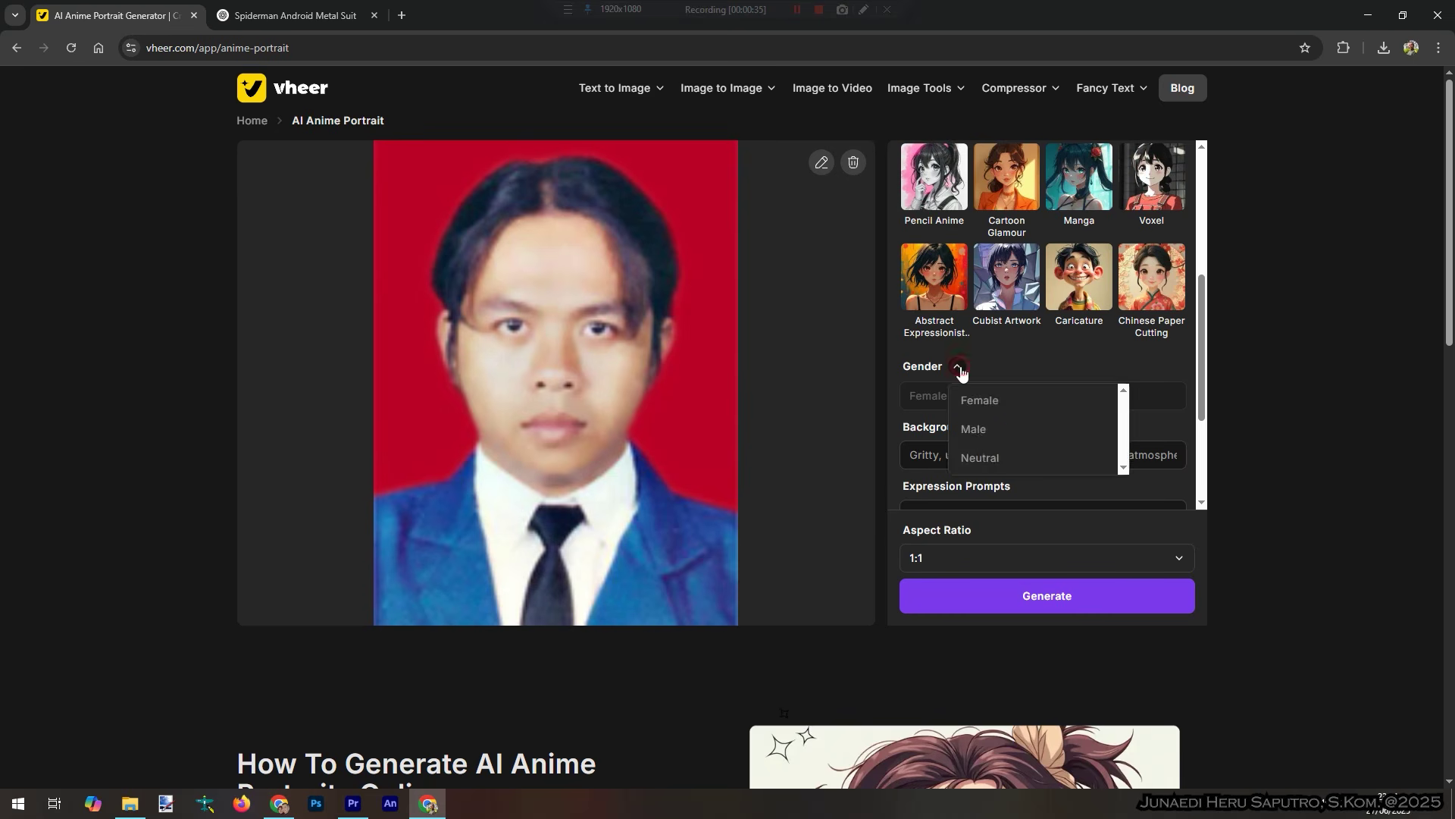
pyautogui.click(960, 370)
pyautogui.click(960, 369)
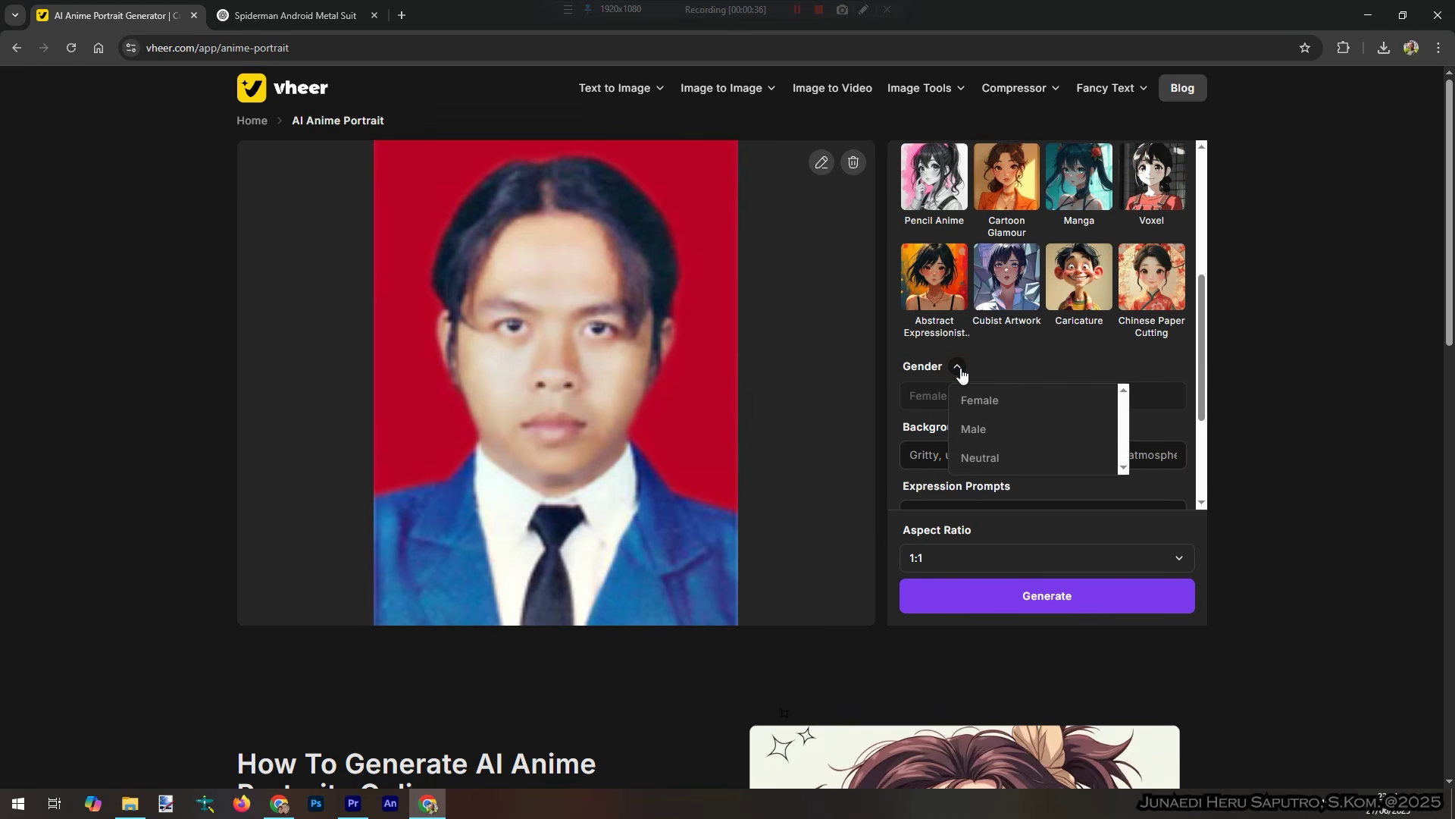
pyautogui.click(974, 430)
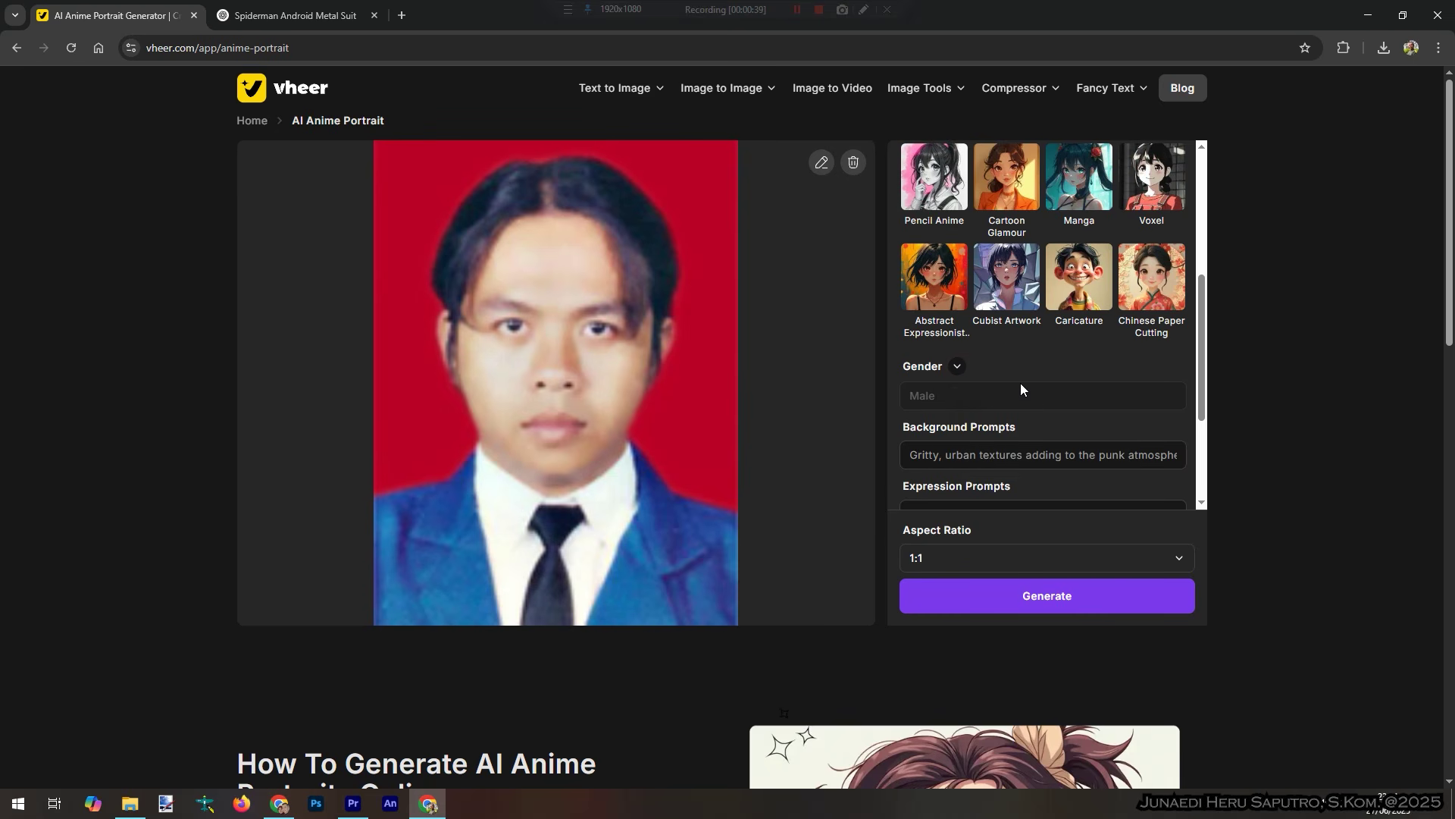
# - Keep the default Inkpunk prompts, set the anime portrait's aspect ratio to 9:16 and generate it
pyautogui.scroll(-1, 1020, 384)
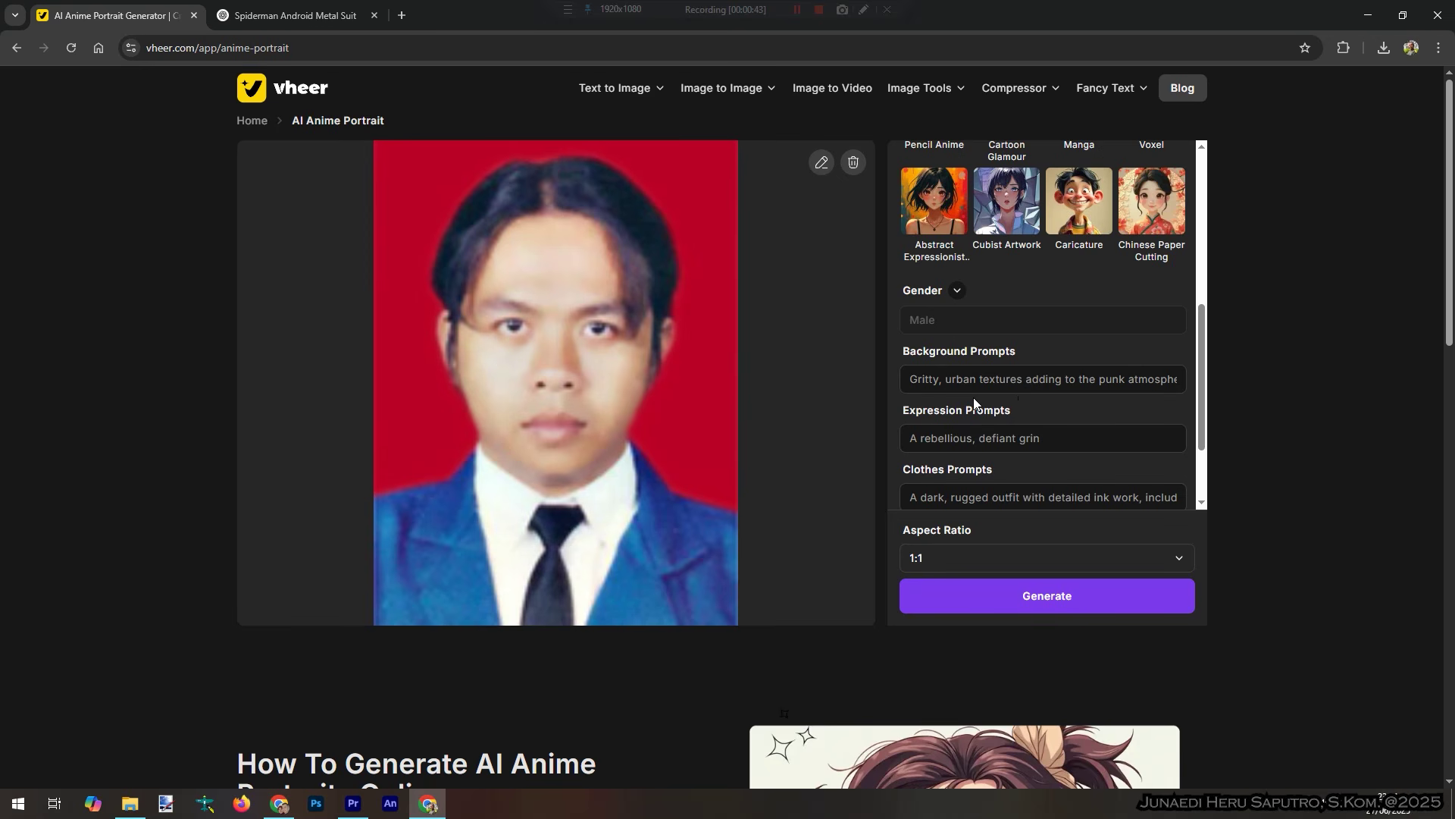
pyautogui.scroll(2, 982, 400)
pyautogui.scroll(-2, 1015, 425)
pyautogui.scroll(-2, 1024, 433)
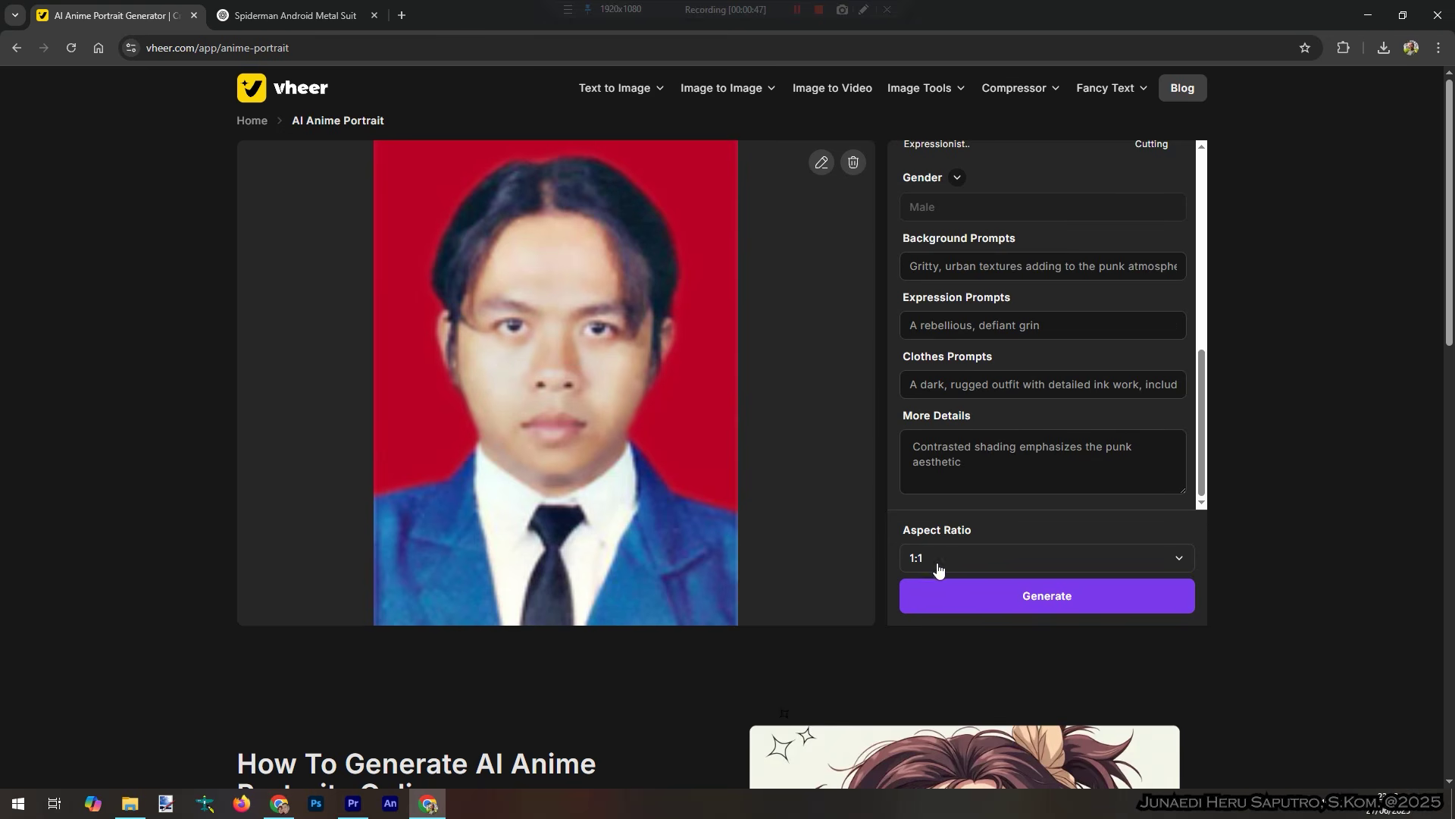
pyautogui.click(945, 561)
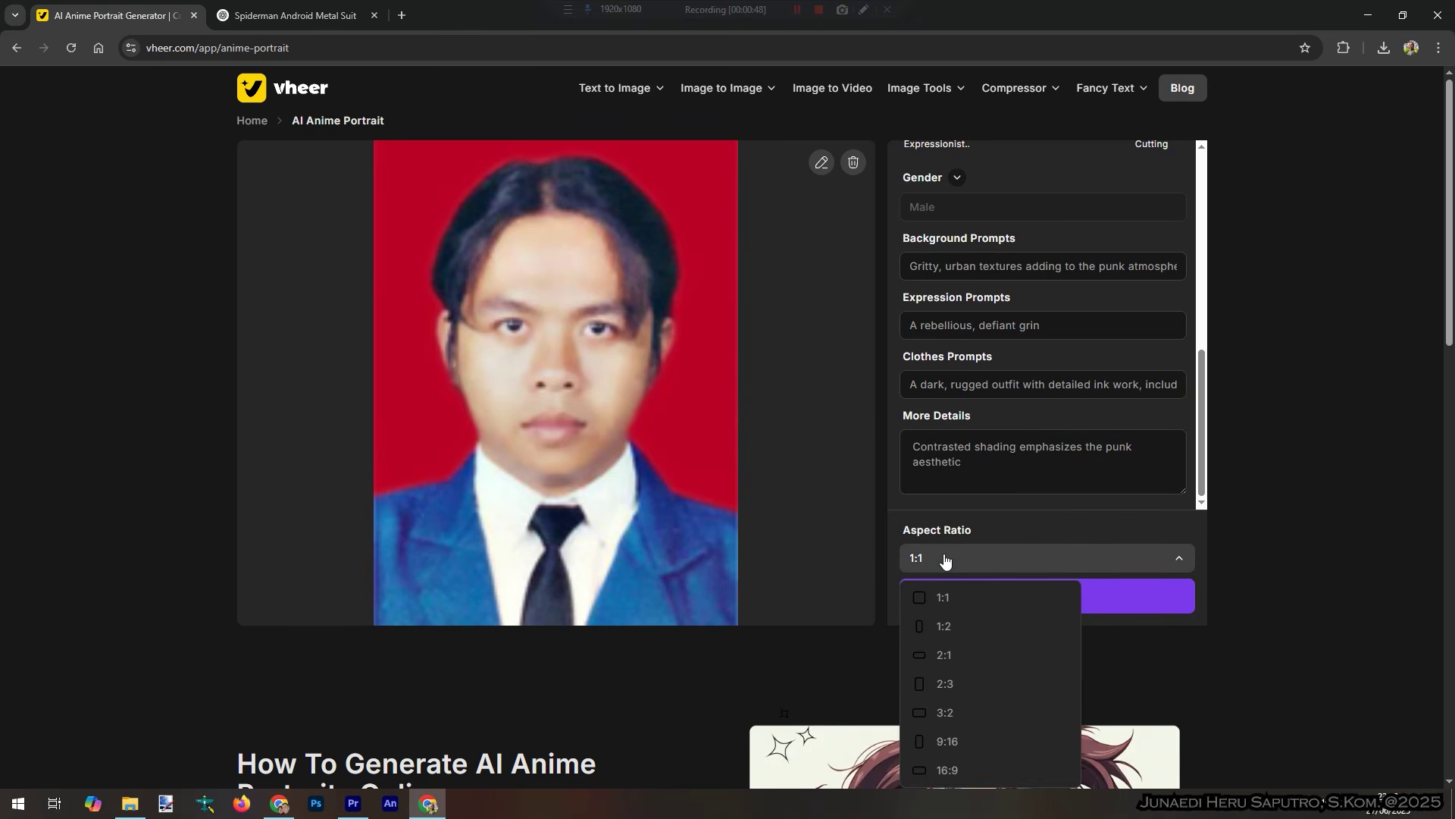
pyautogui.click(951, 738)
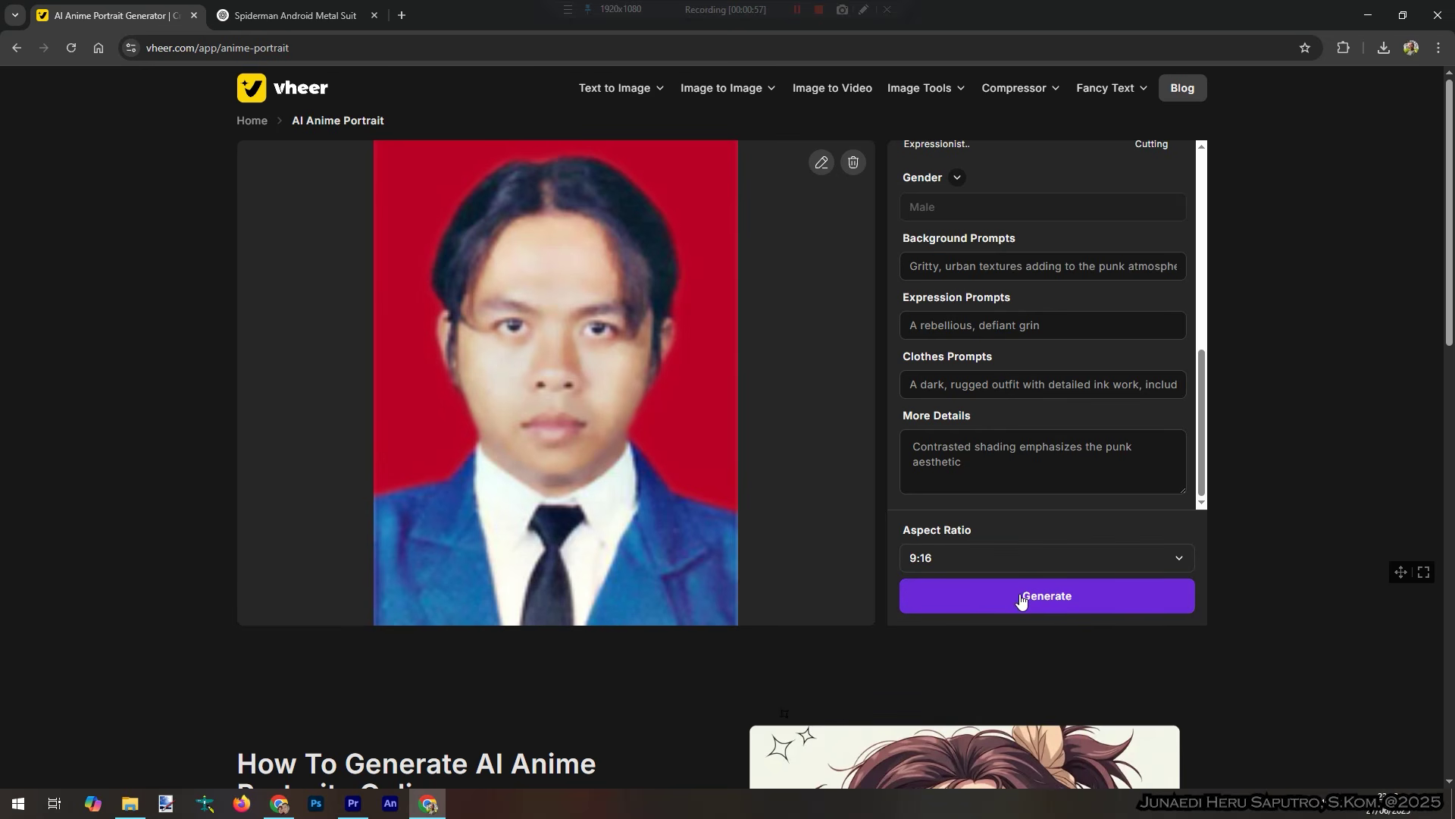
pyautogui.click(1050, 603)
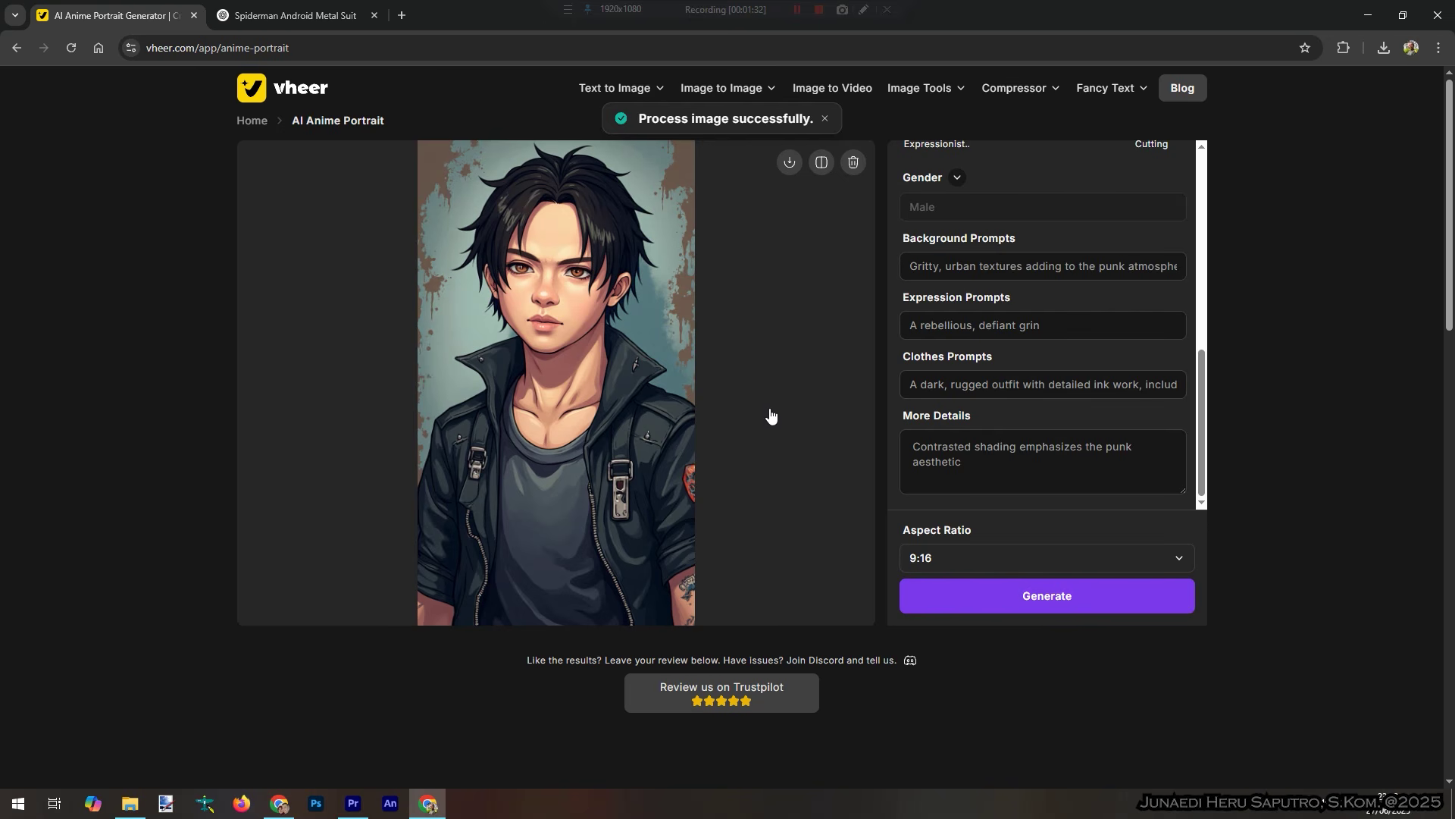
# - Download the generated anime portrait and save it in the Vheer folder as "aku.jpg"
pyautogui.click(790, 162)
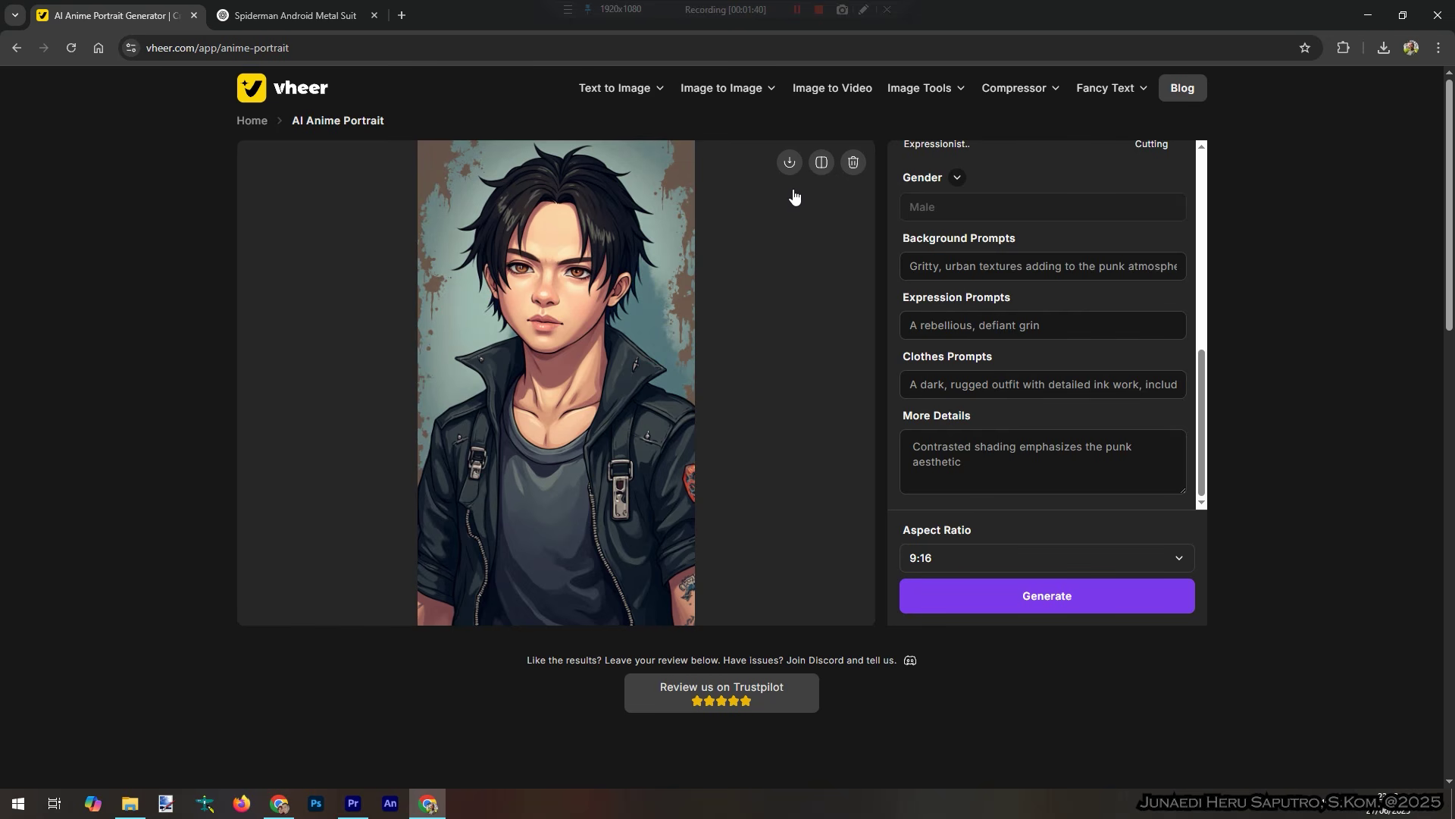
pyautogui.click(790, 163)
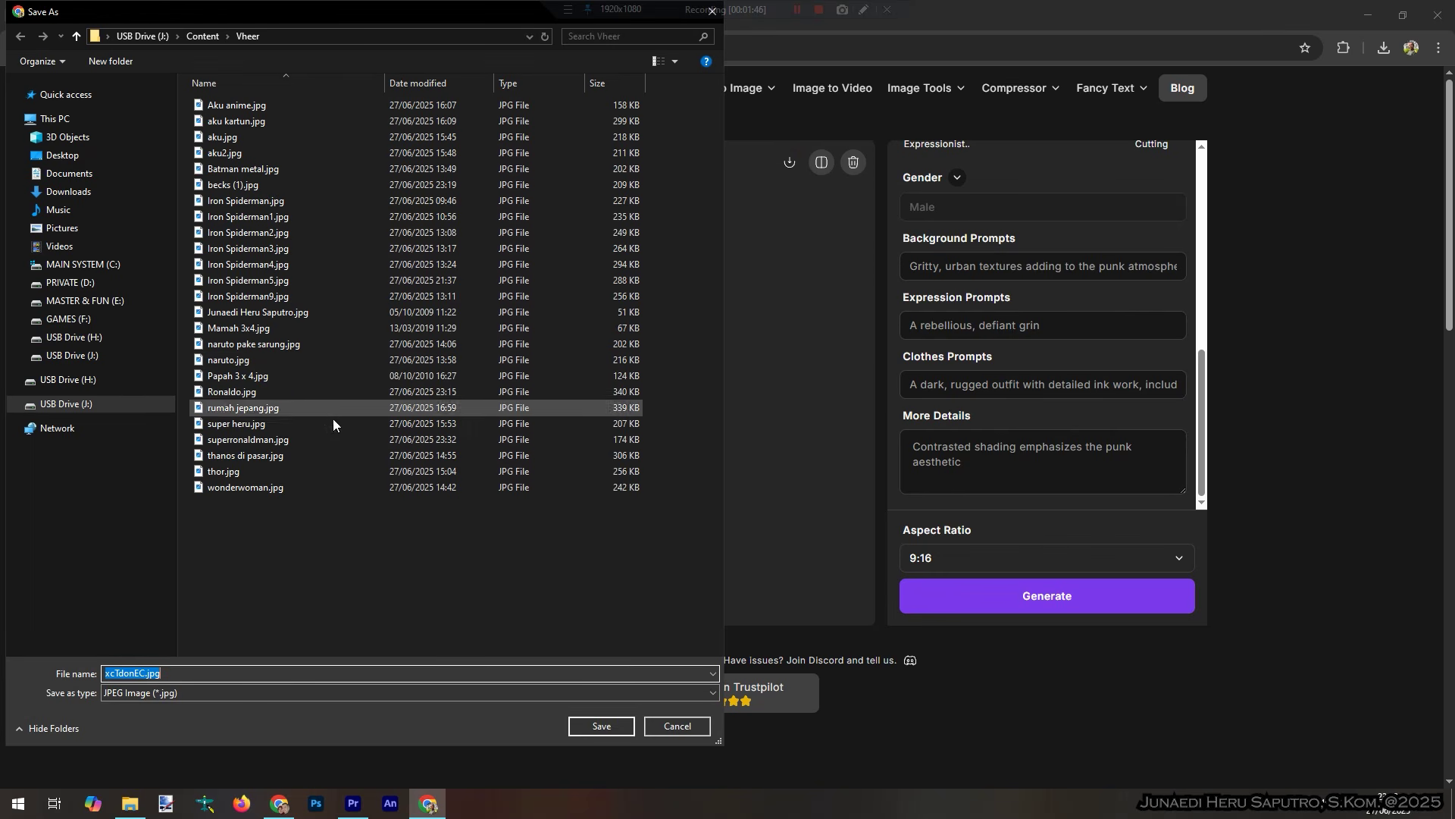
pyautogui.click(233, 155)
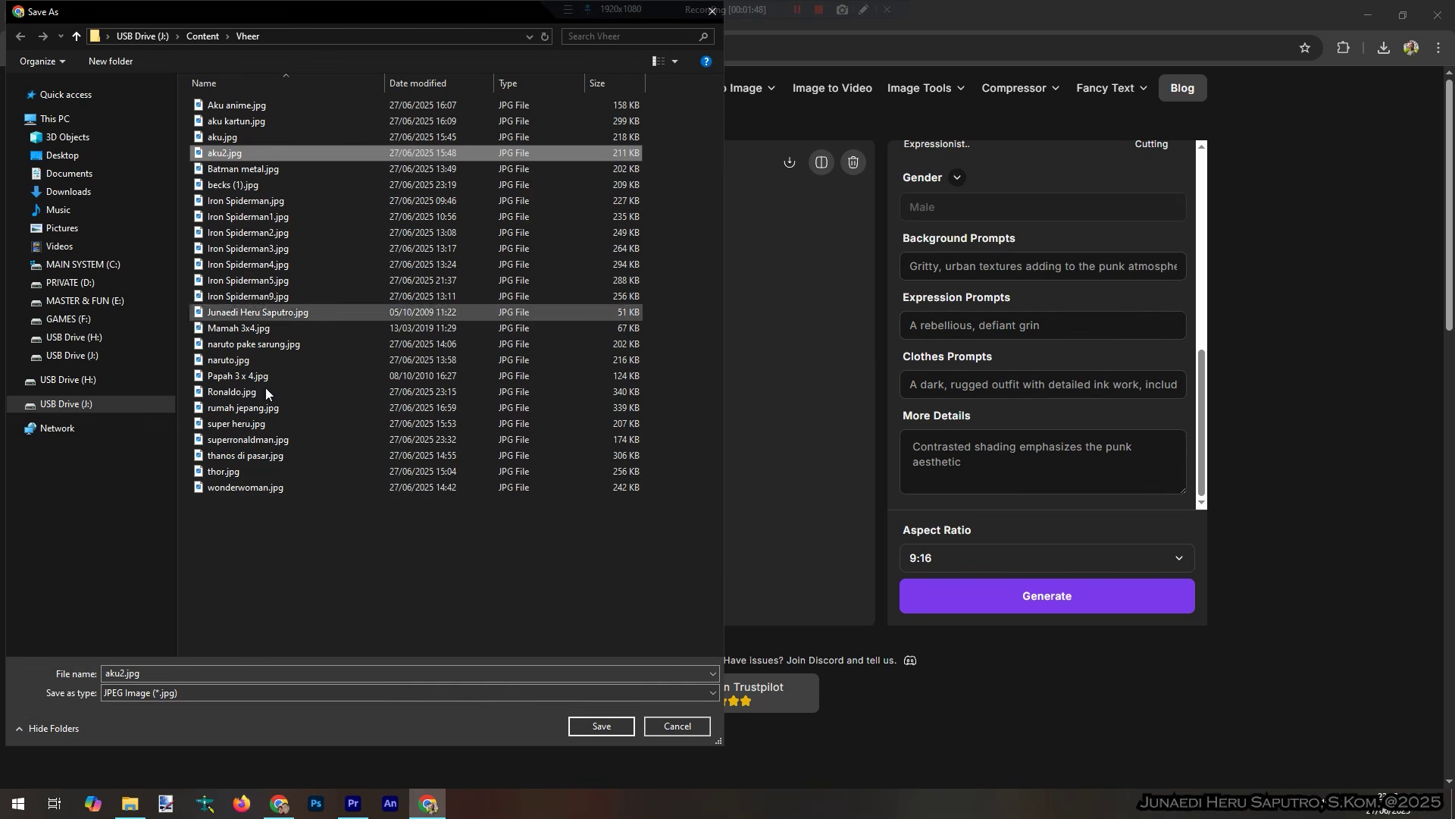
pyautogui.click(139, 674)
pyautogui.doubleClick(125, 673)
pyautogui.write('aku')
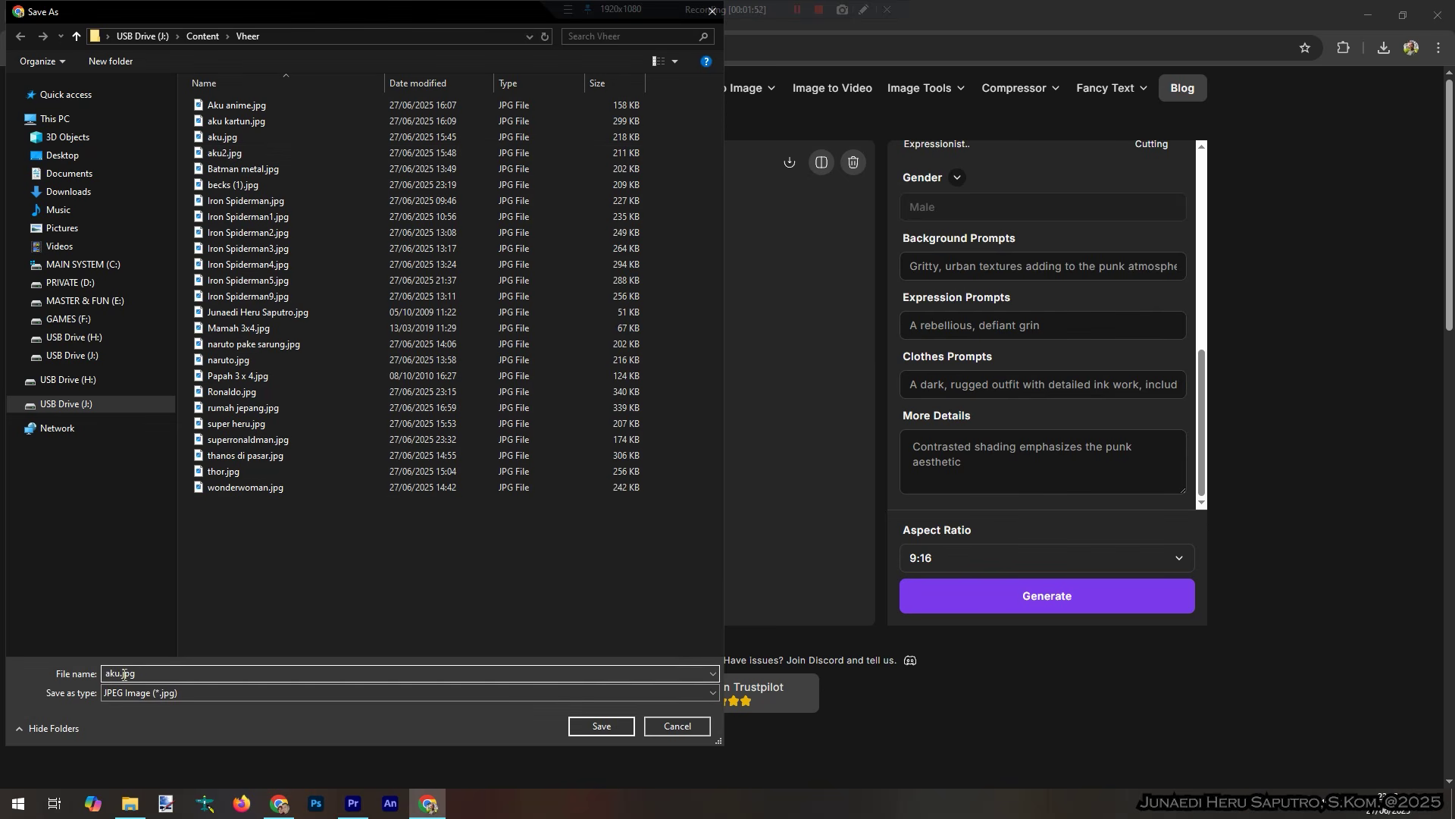
pyautogui.press('Return')
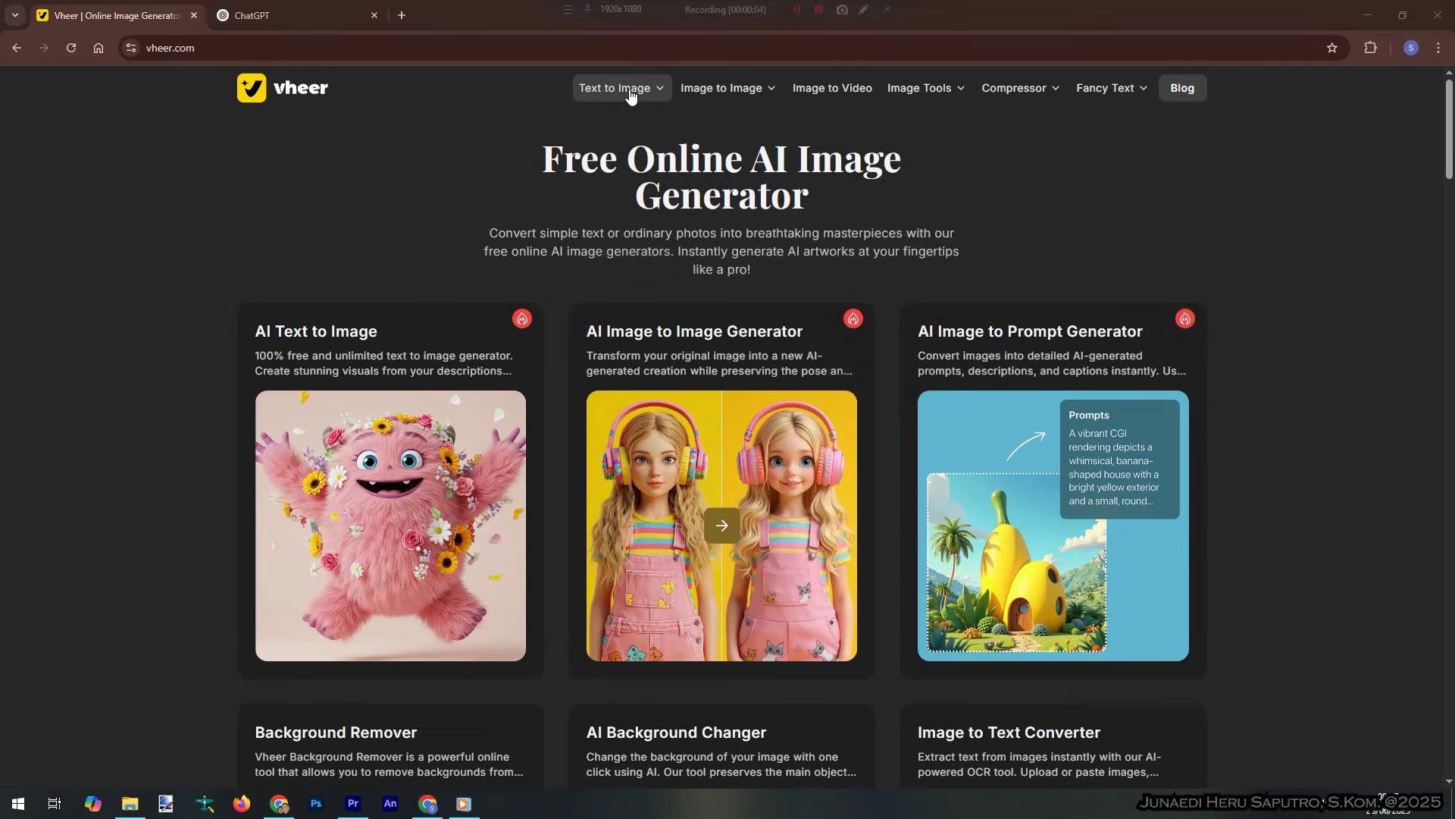
# - Open the creation page of the Miniature World Generator from the text-to-image tools
pyautogui.click(630, 90)
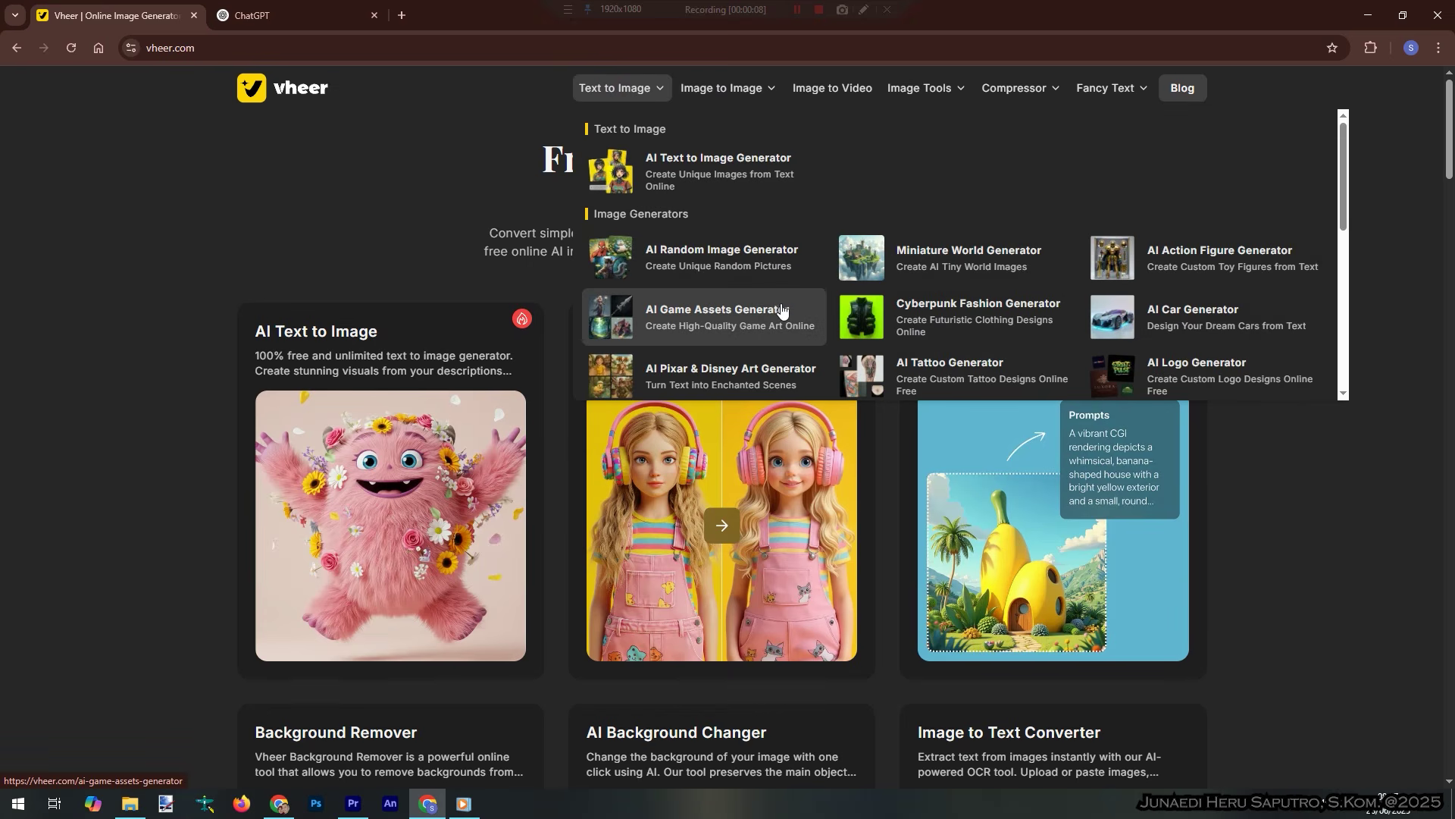
pyautogui.scroll(-1, 950, 327)
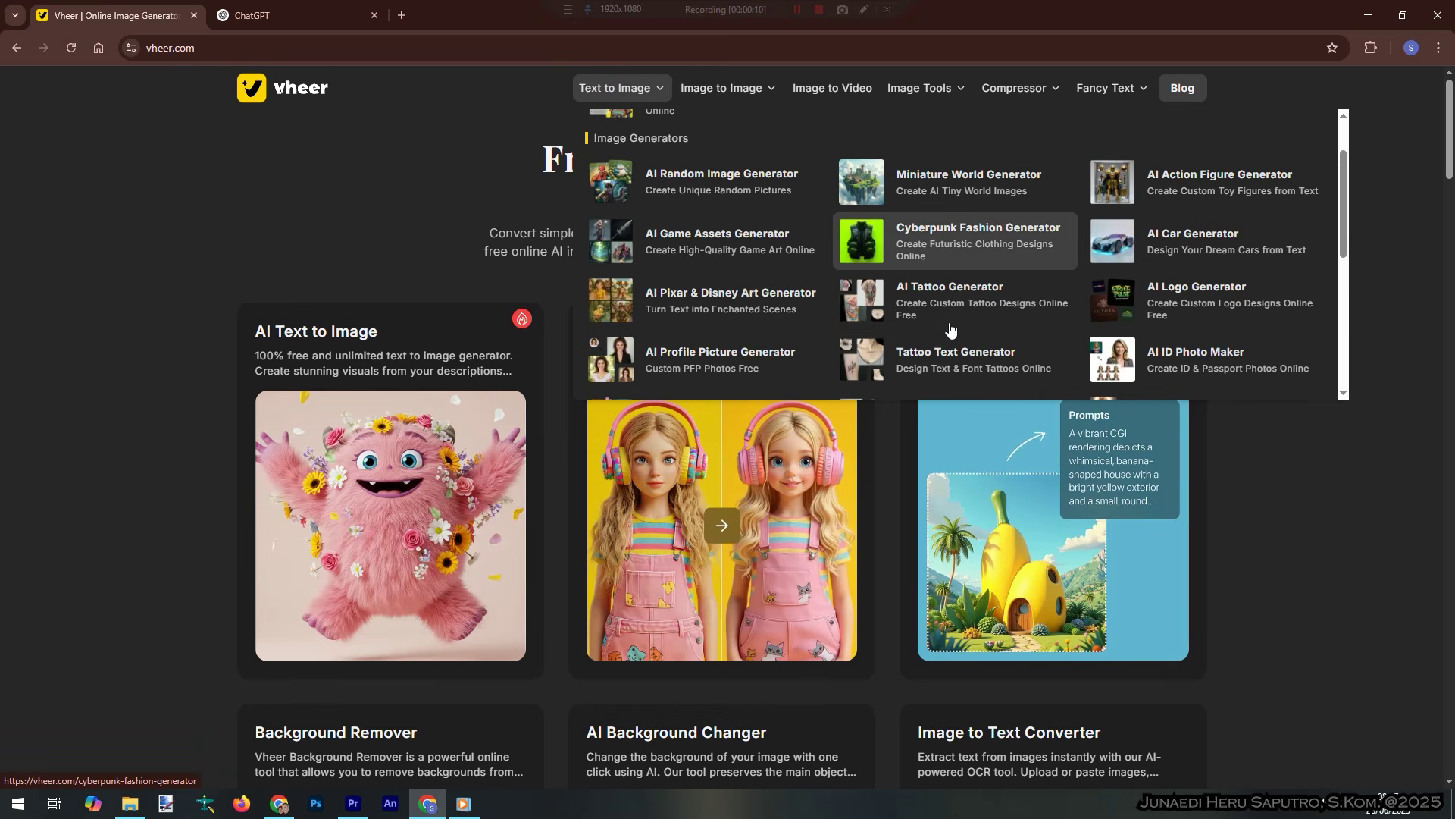
pyautogui.click(953, 175)
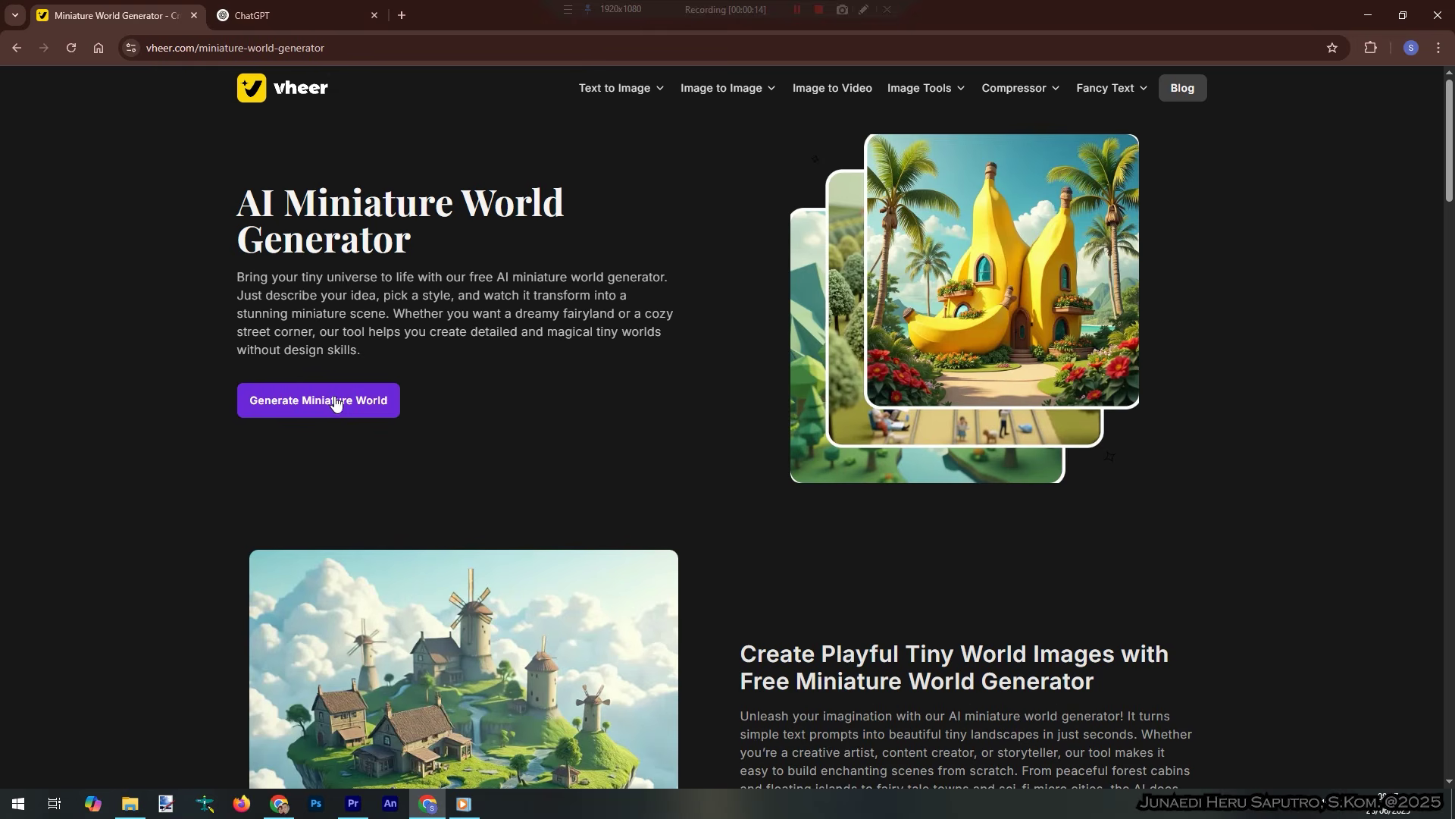
pyautogui.click(335, 402)
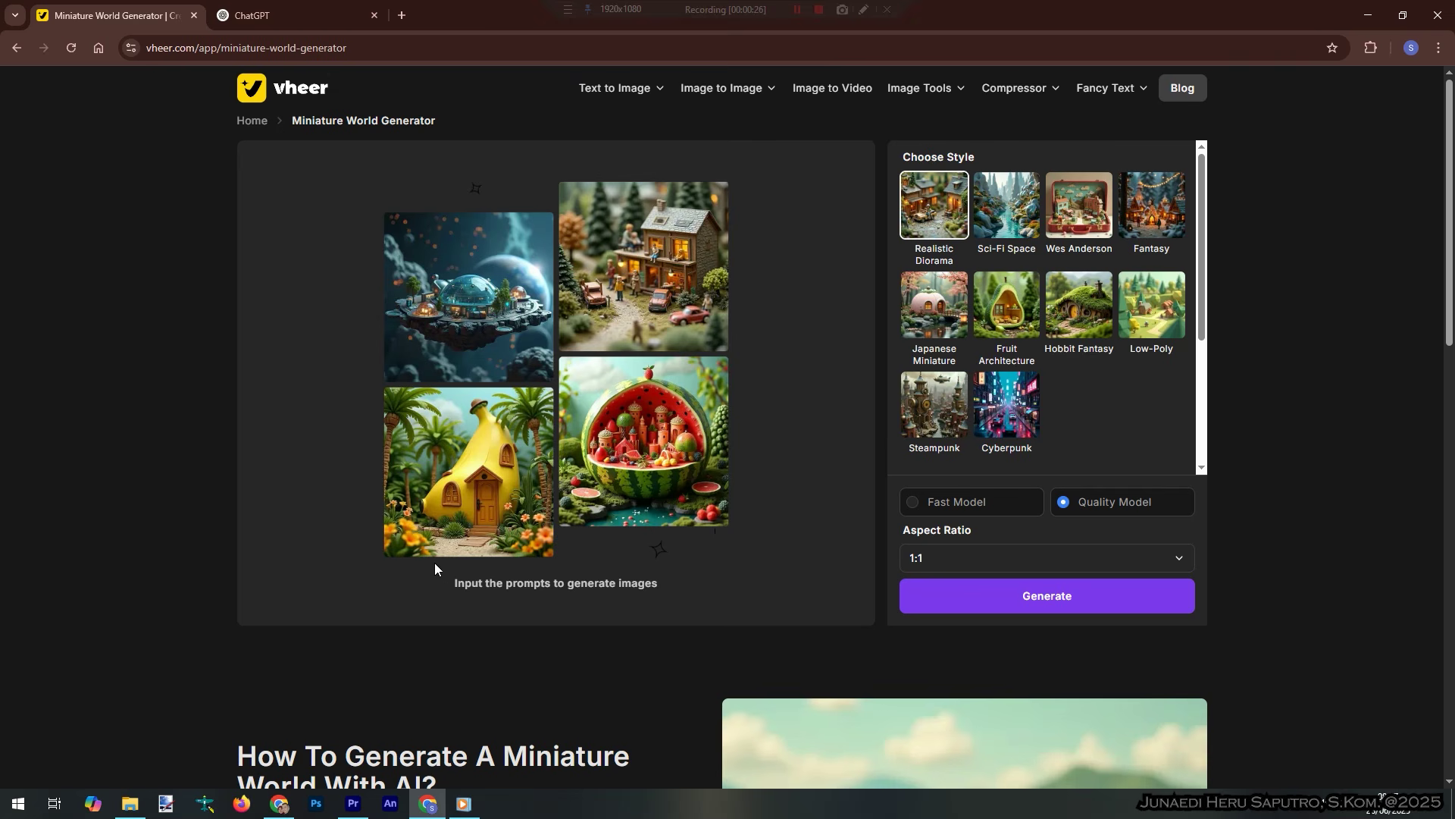
# - Look through the how-to steps and the More AI Tools section below the miniature world generator
pyautogui.scroll(-3, 435, 563)
pyautogui.scroll(-2, 445, 562)
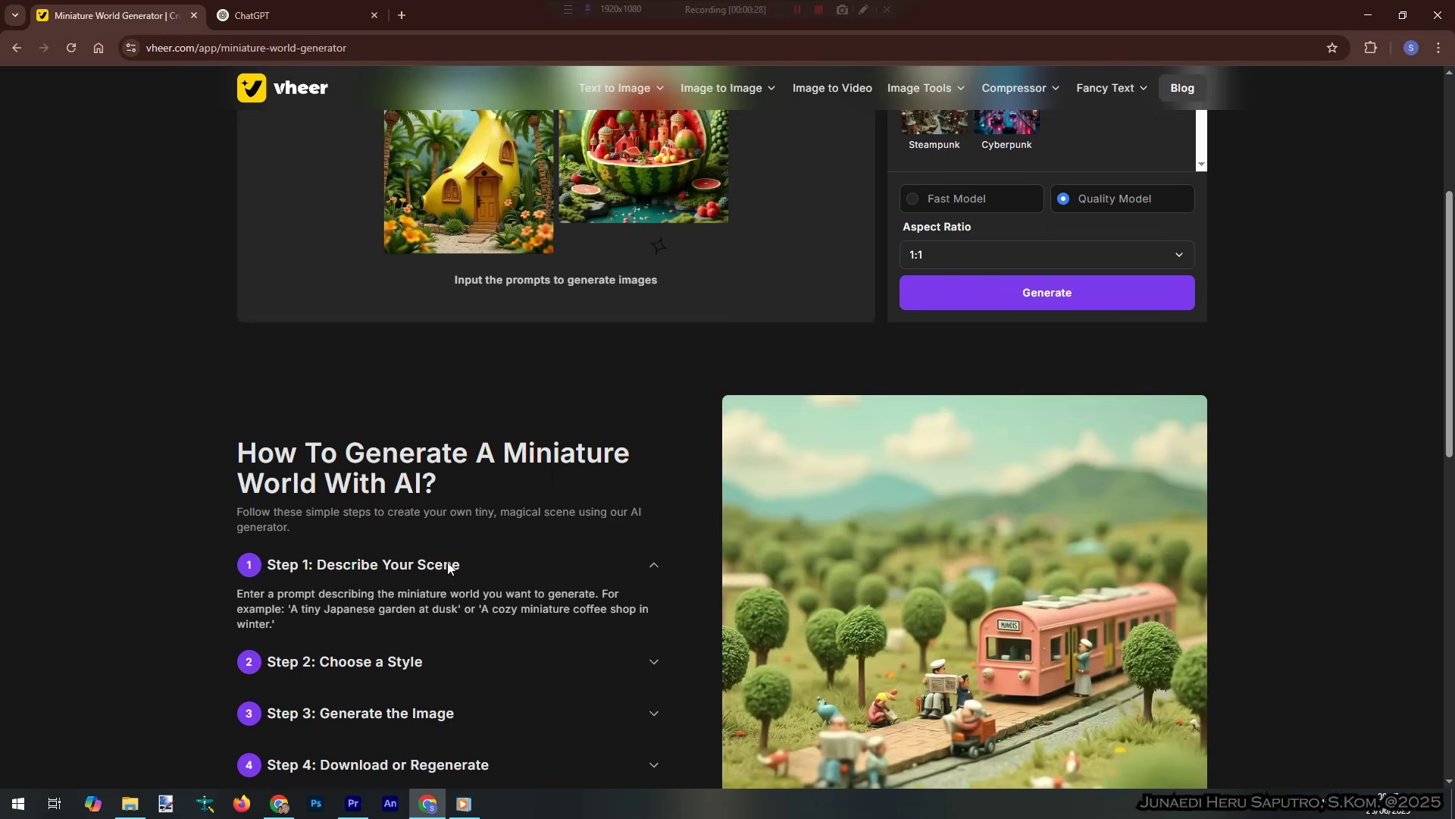
pyautogui.scroll(-1, 456, 565)
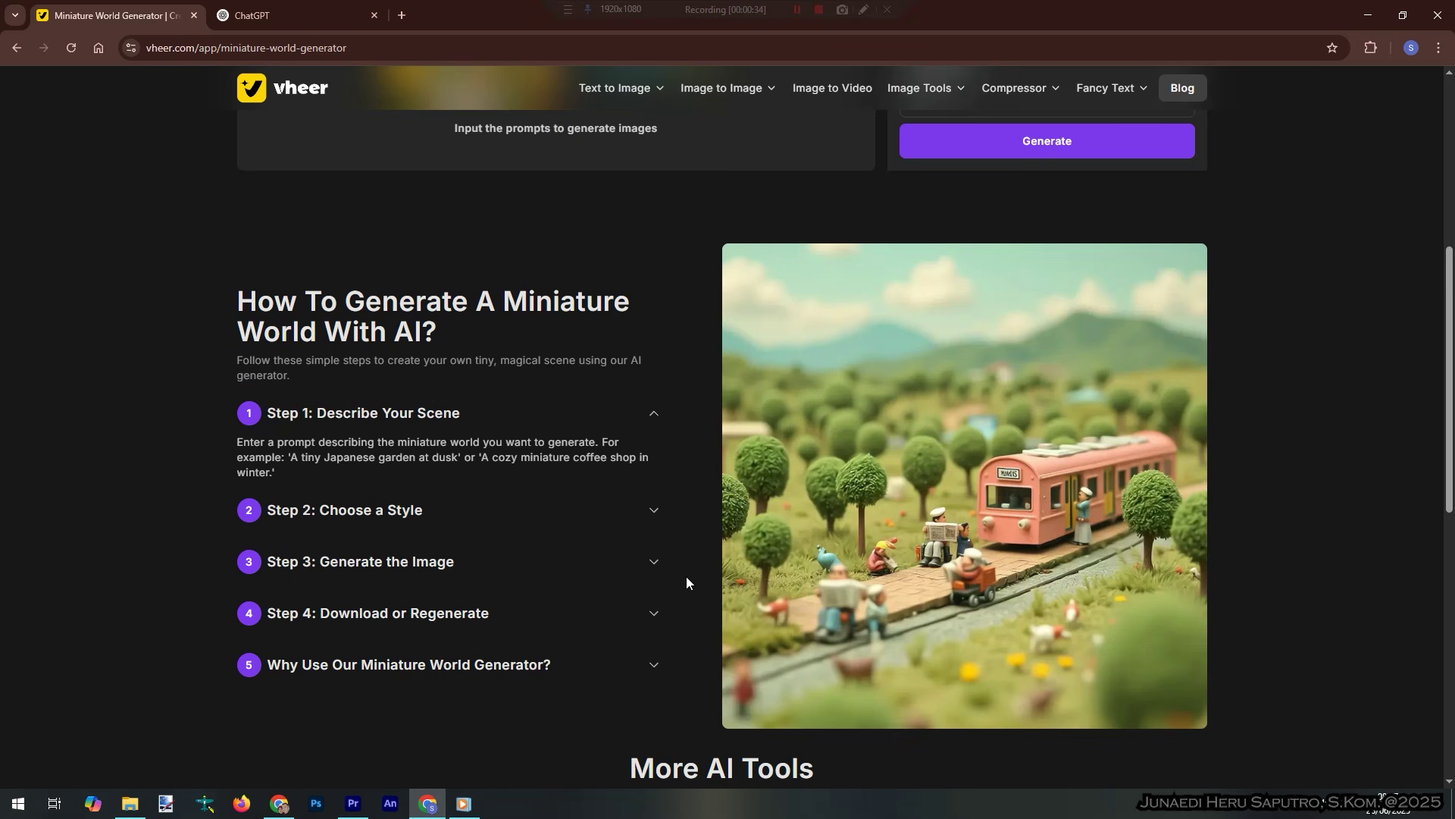
pyautogui.scroll(-4, 686, 582)
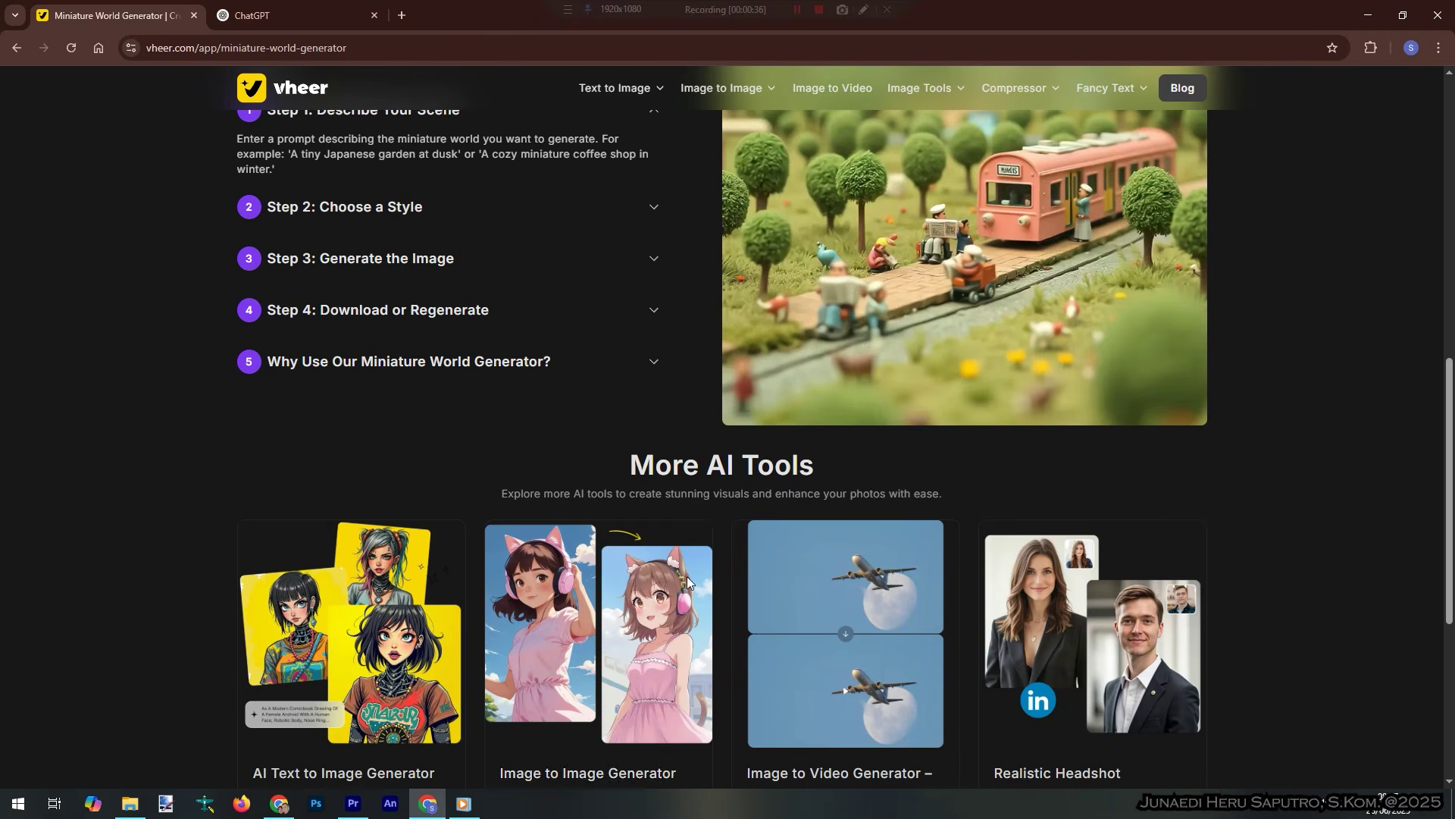
pyautogui.scroll(4, 692, 585)
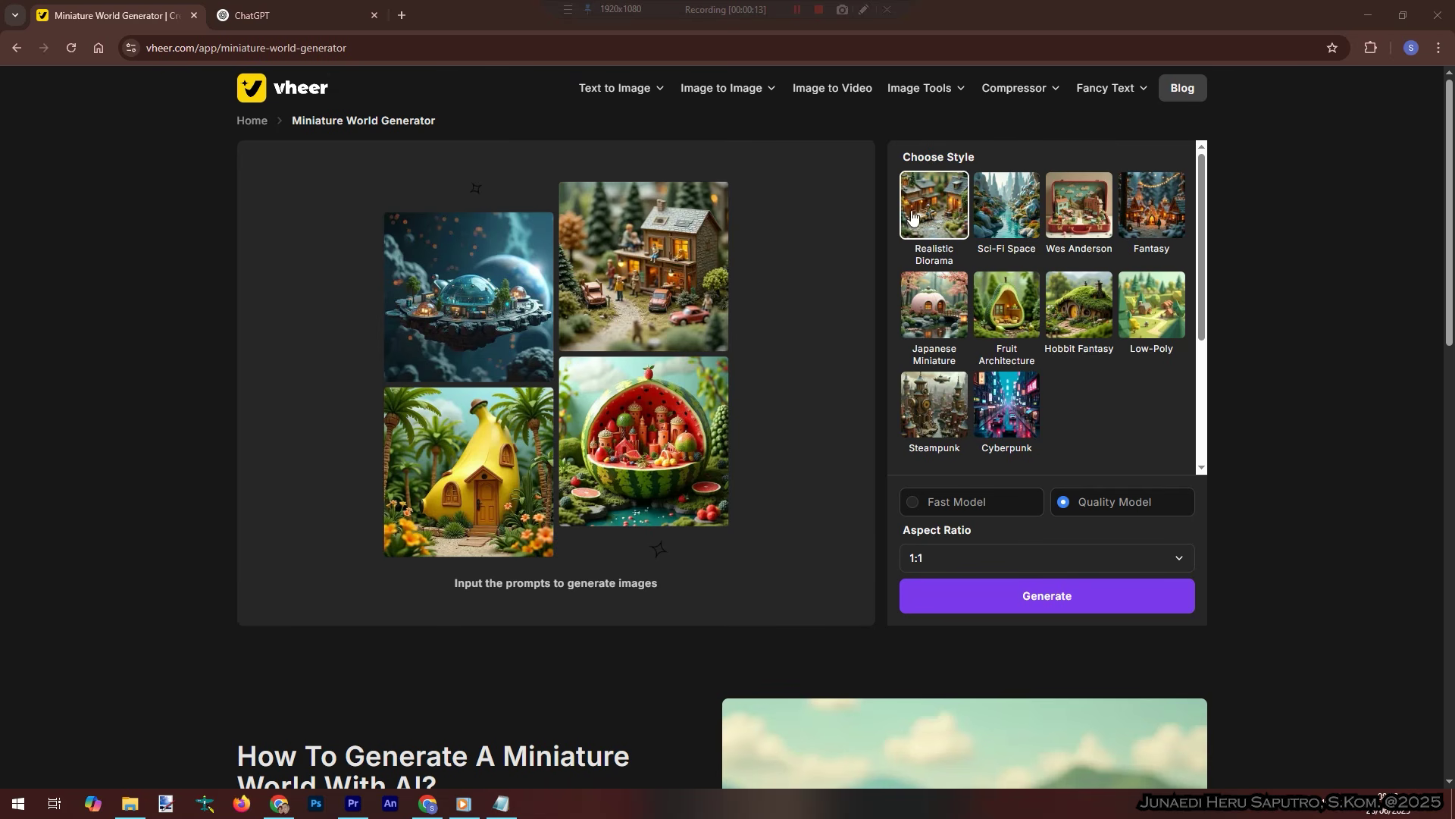
# - Choose the Japanese Miniature style and set the elements to "Traditional Japanese house, made of wood and bamboo, very detailed, there are some people in ancient Japanese clothes"
pyautogui.click(940, 314)
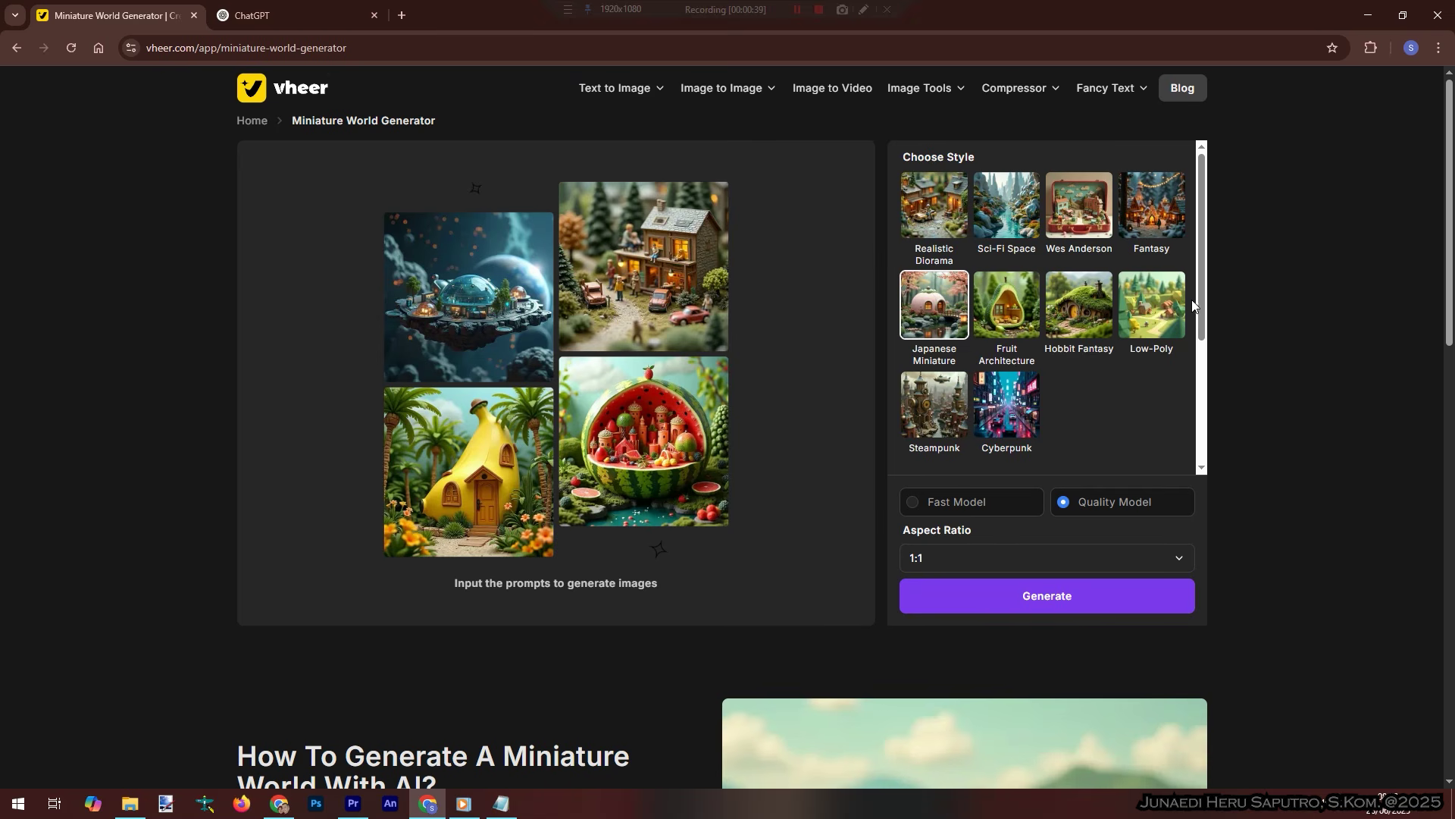
pyautogui.moveTo(1203, 296); pyautogui.dragTo(1202, 433)
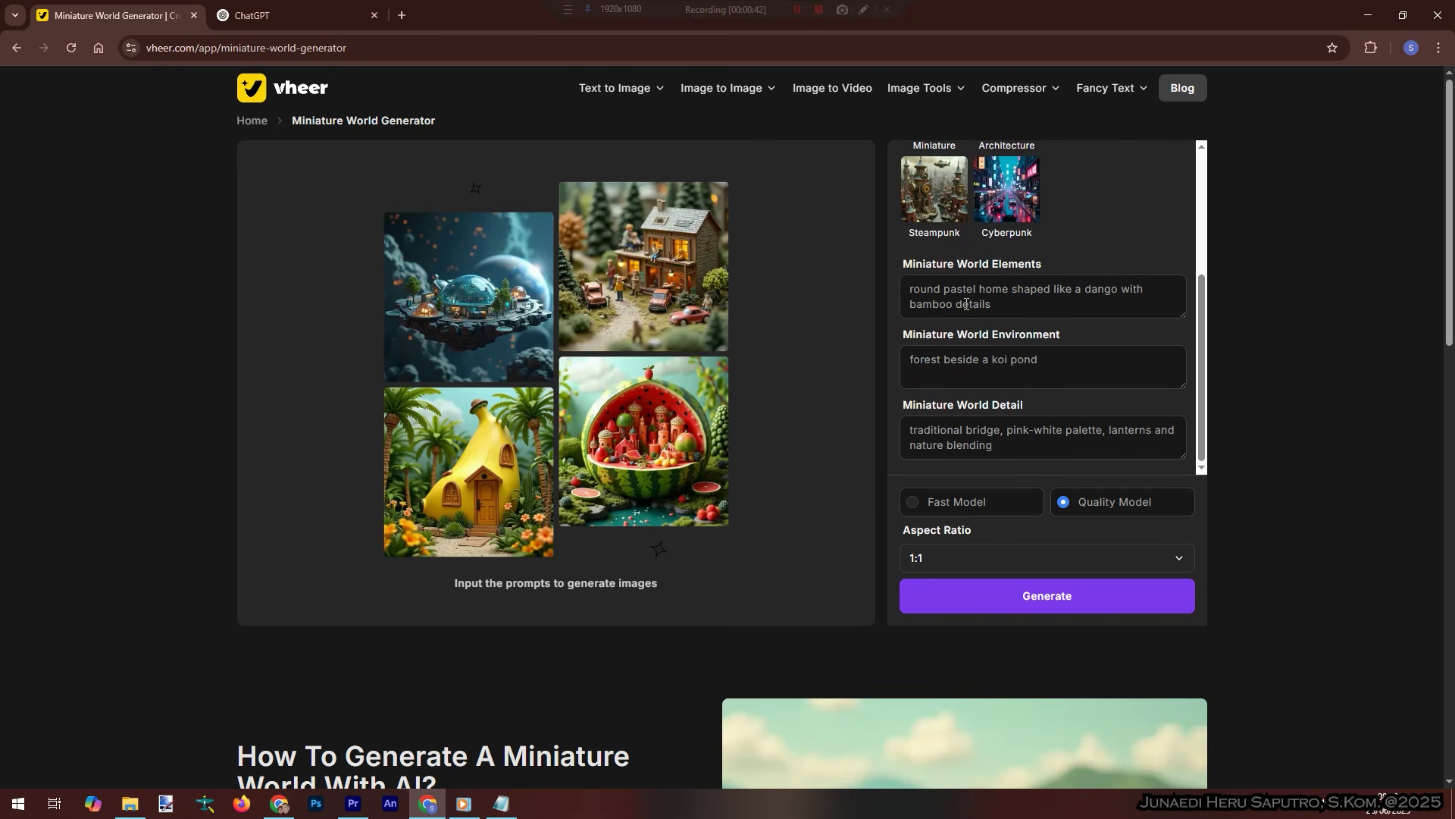
pyautogui.click(909, 292)
pyautogui.hotkey('ctrl', 'a')
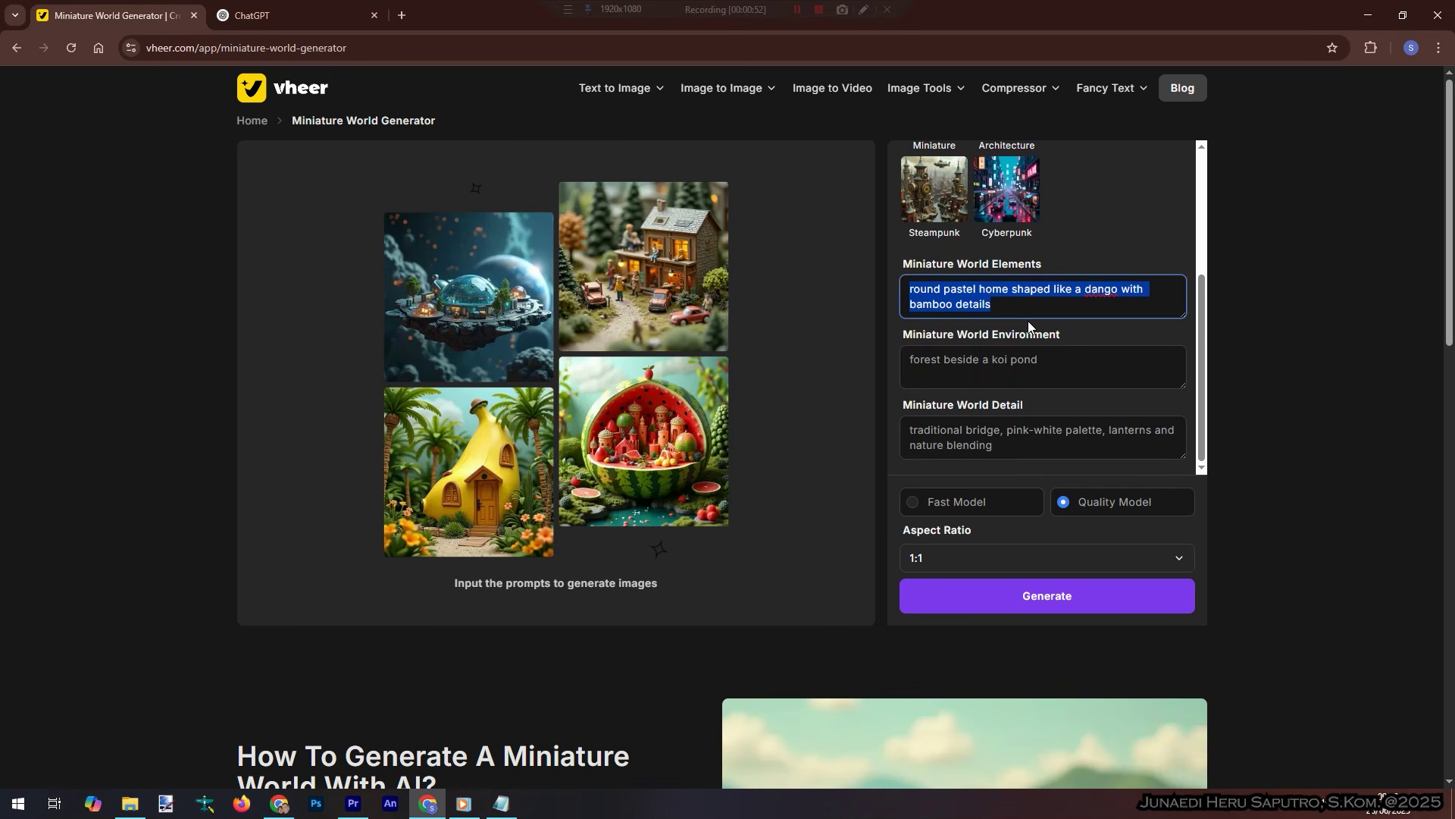
pyautogui.write('Traditional Japanese house, made of wood and bamboo, very detailed, there are some people in ancient Japanese clothes')
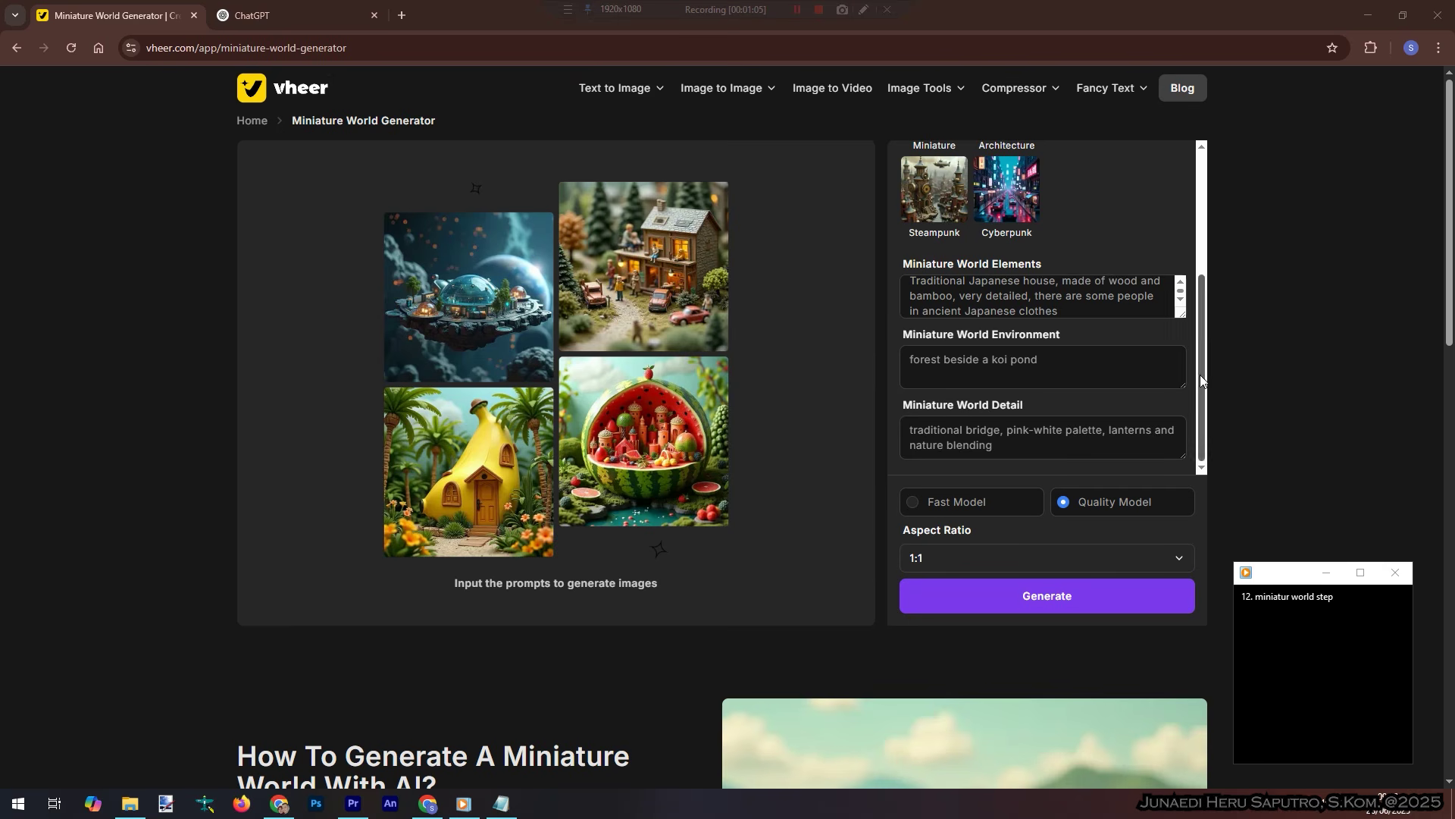
# - Replace the Miniature World Environment prompt with "next to the house there is a clear flowing river, with several fish seen swimming"
pyautogui.click(910, 360)
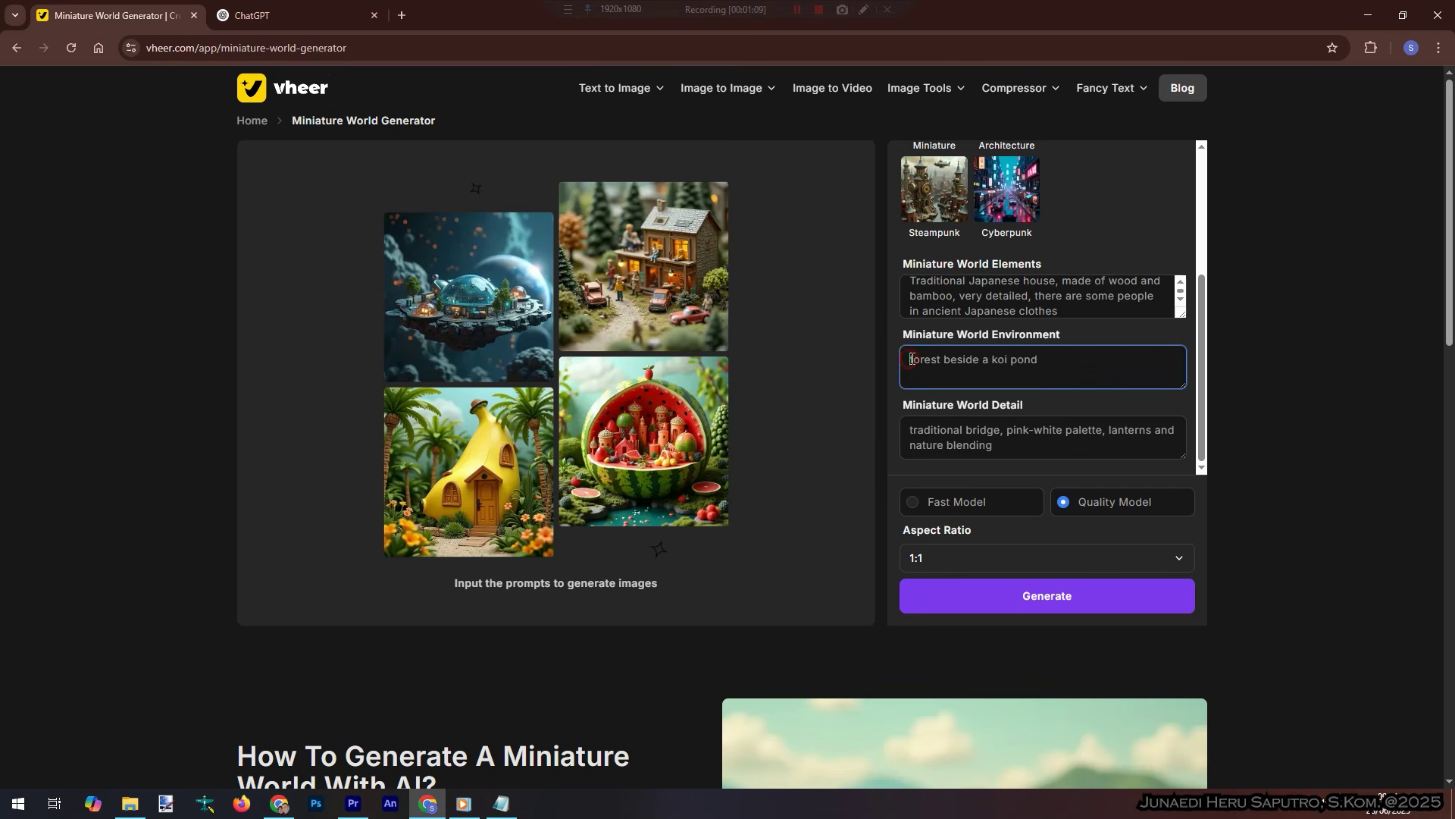
pyautogui.moveTo(911, 360); pyautogui.dragTo(1060, 348)
pyautogui.press('BackSpace')
pyautogui.hotkey('ctrl', 'v')
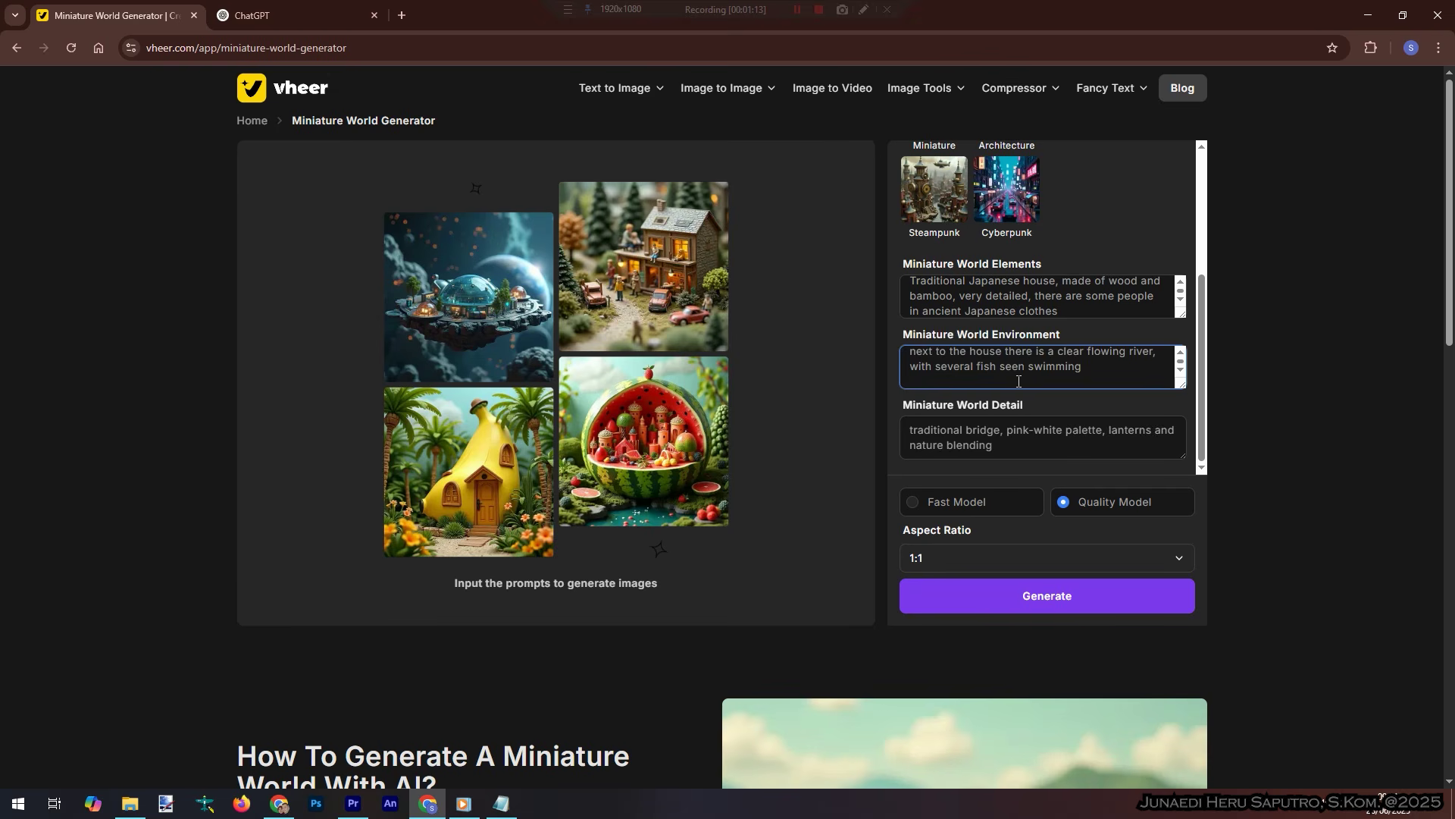
pyautogui.press('BackSpace')
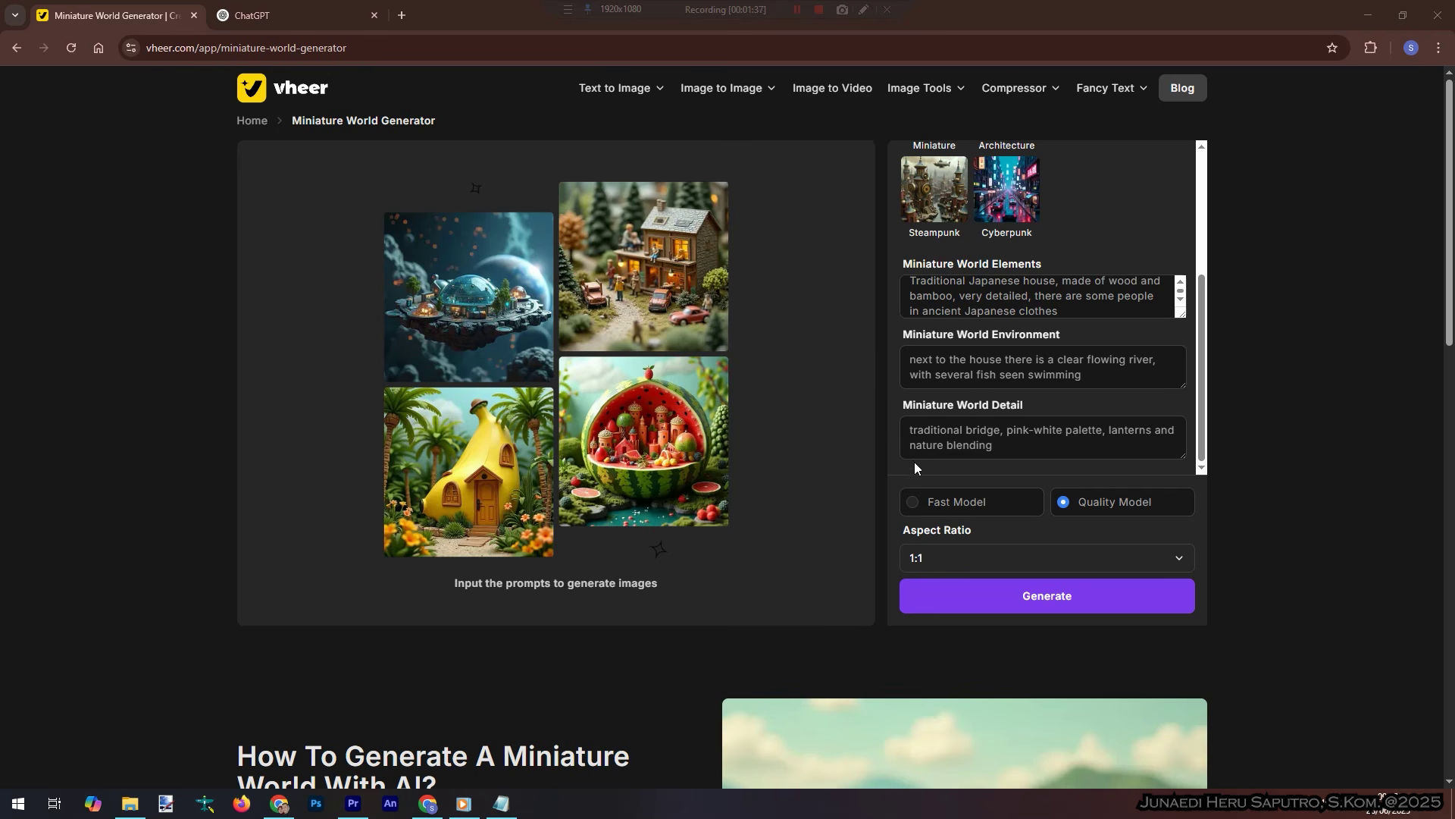
# - Replace the Miniature World Detail prompt with "there is a wooden bridge crossing the river, there are lanterns in the corners of the house"
pyautogui.moveTo(908, 430); pyautogui.dragTo(1008, 452)
pyautogui.press('BackSpace')
pyautogui.write('there is a wooden bridge crossing the river, there are lanterns in the corners of the house')
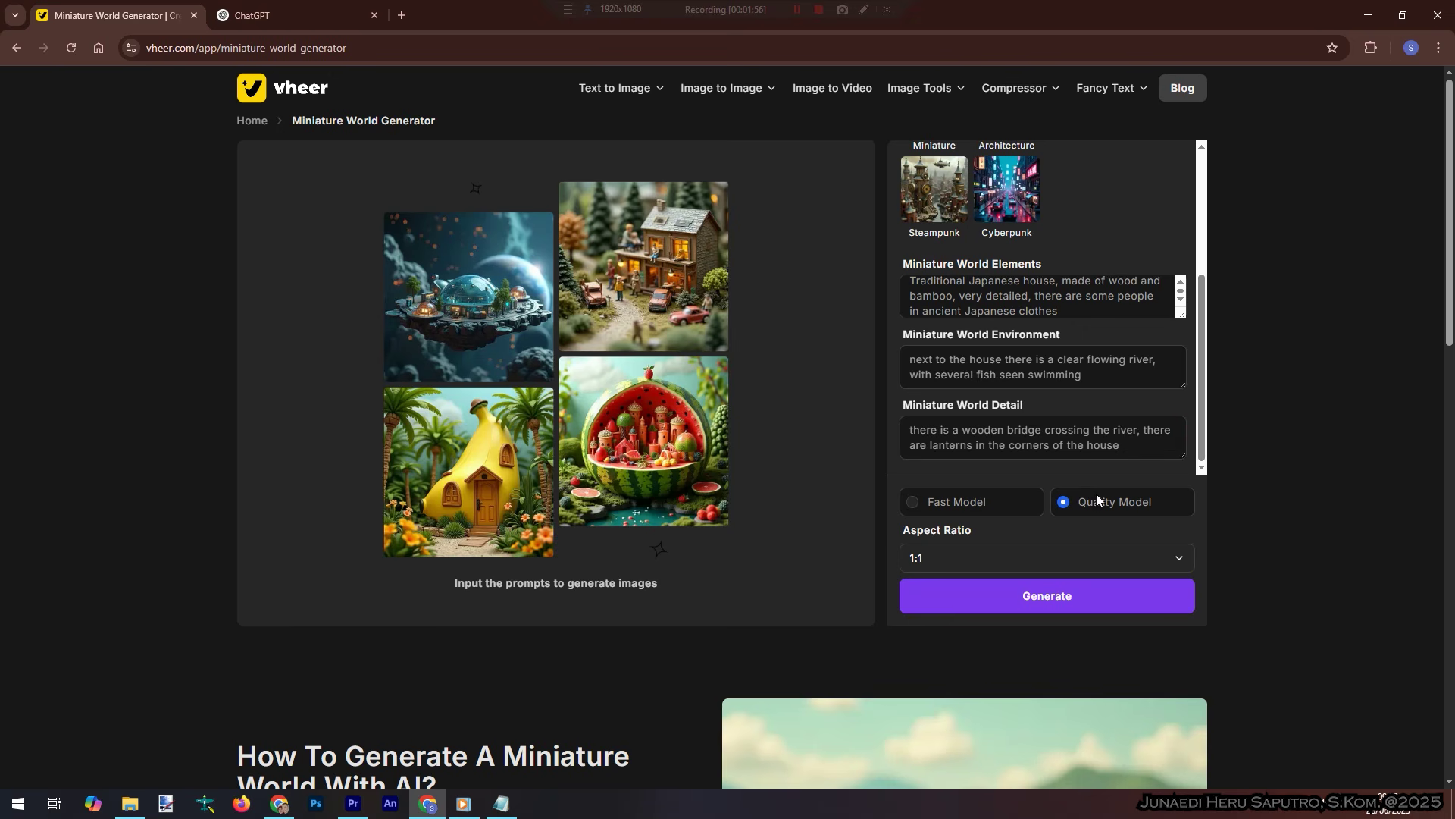
# - Set the miniature world's aspect ratio to 16:9, keep the Quality Model and generate the image
pyautogui.click(1184, 562)
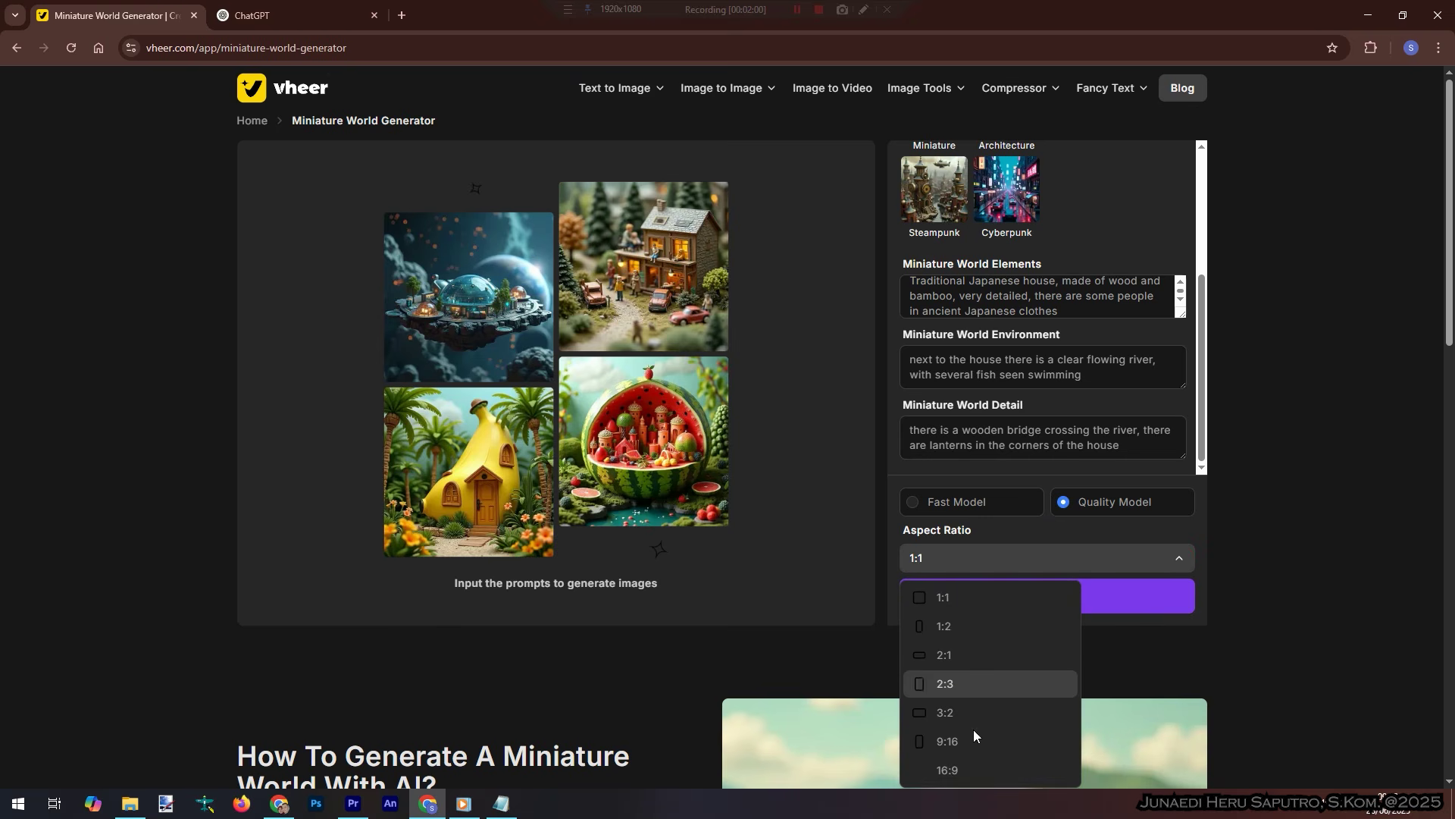
pyautogui.click(958, 768)
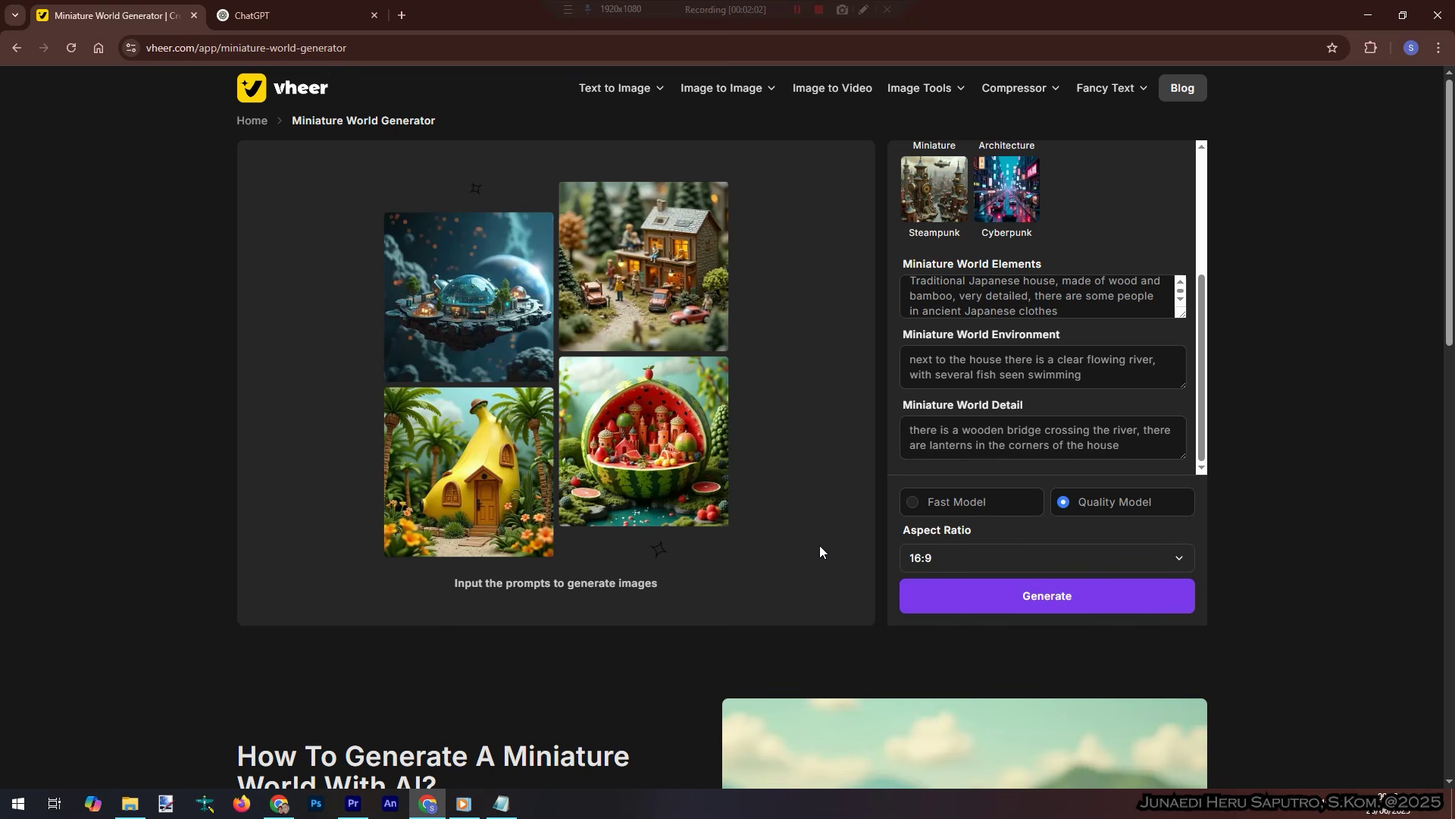
pyautogui.scroll(-1, 820, 545)
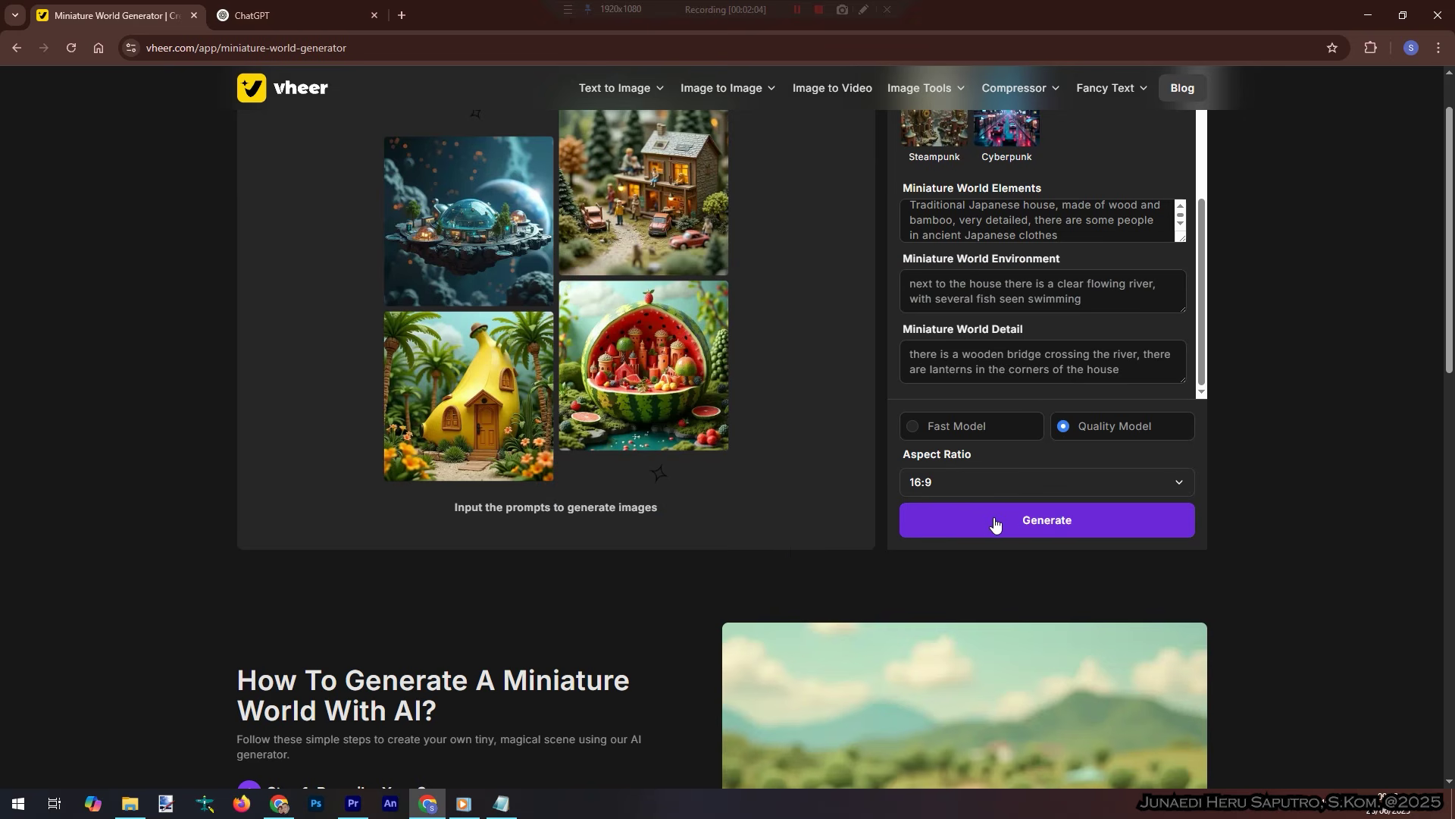
pyautogui.click(1043, 528)
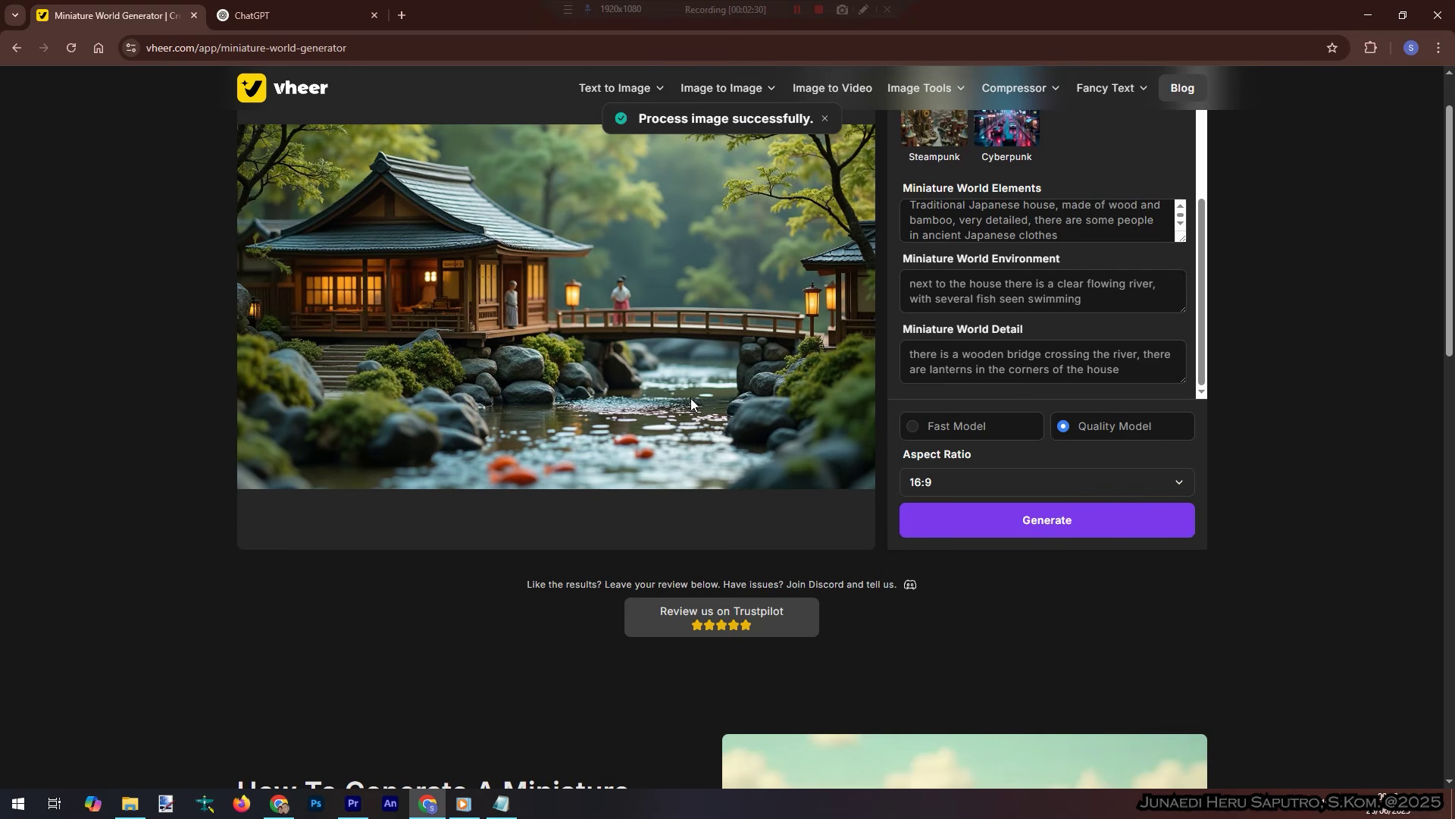
pyautogui.scroll(1, 690, 397)
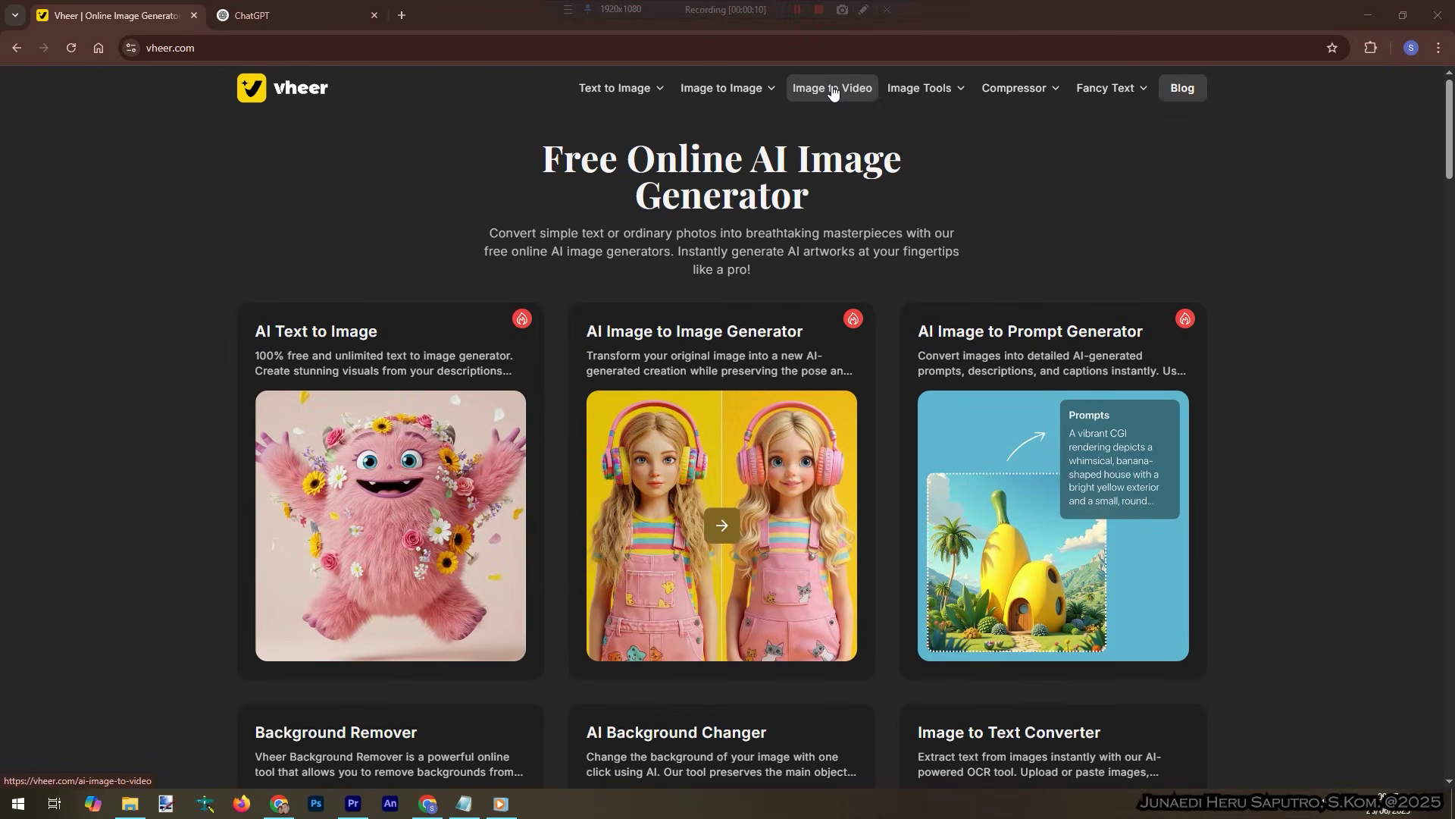
# - Open the Image to Video Generator's creation page and upload "aku.jpg" from the Vheer folder
pyautogui.click(832, 89)
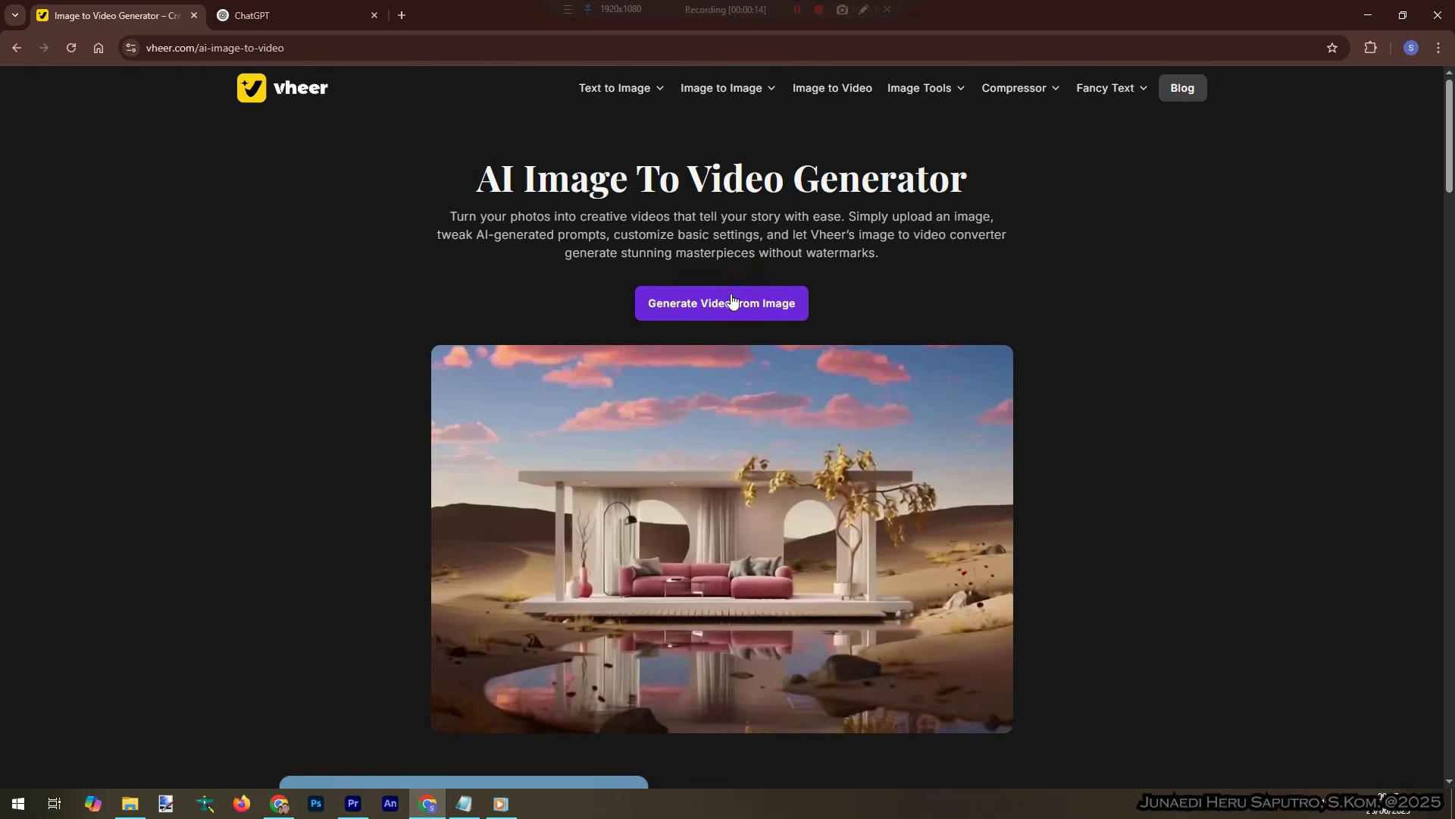
pyautogui.click(729, 304)
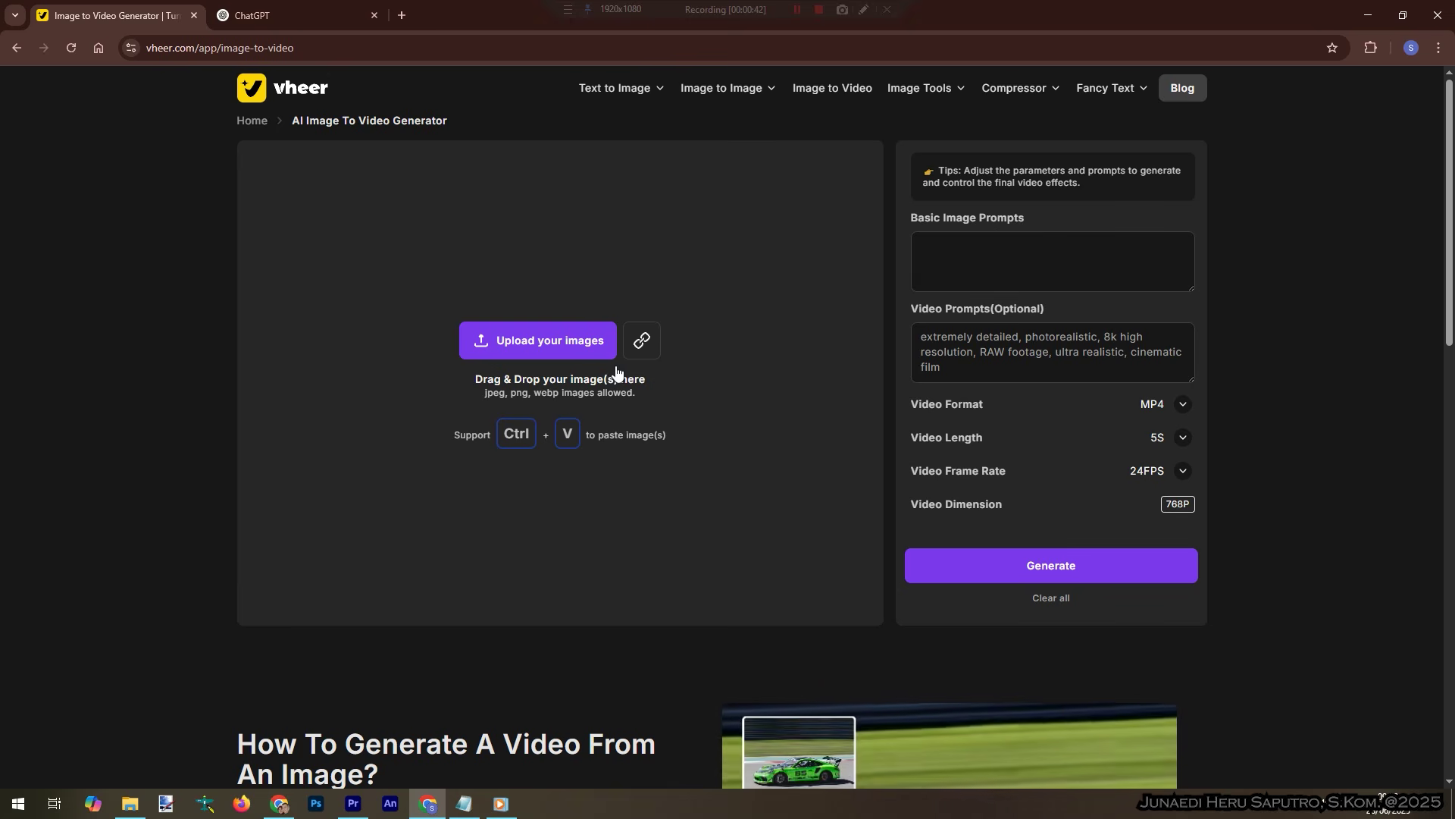
pyautogui.click(573, 344)
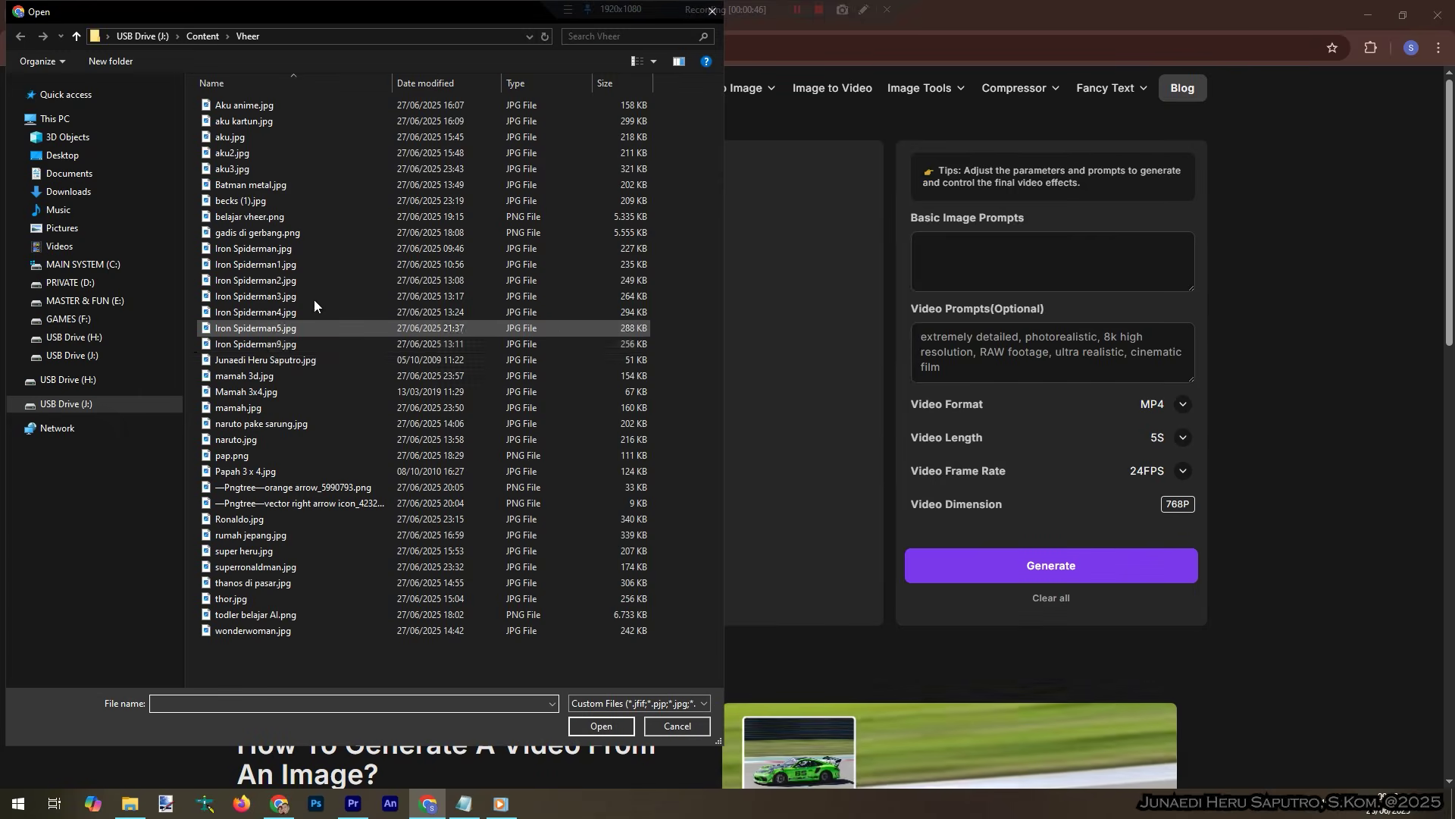
pyautogui.doubleClick(227, 133)
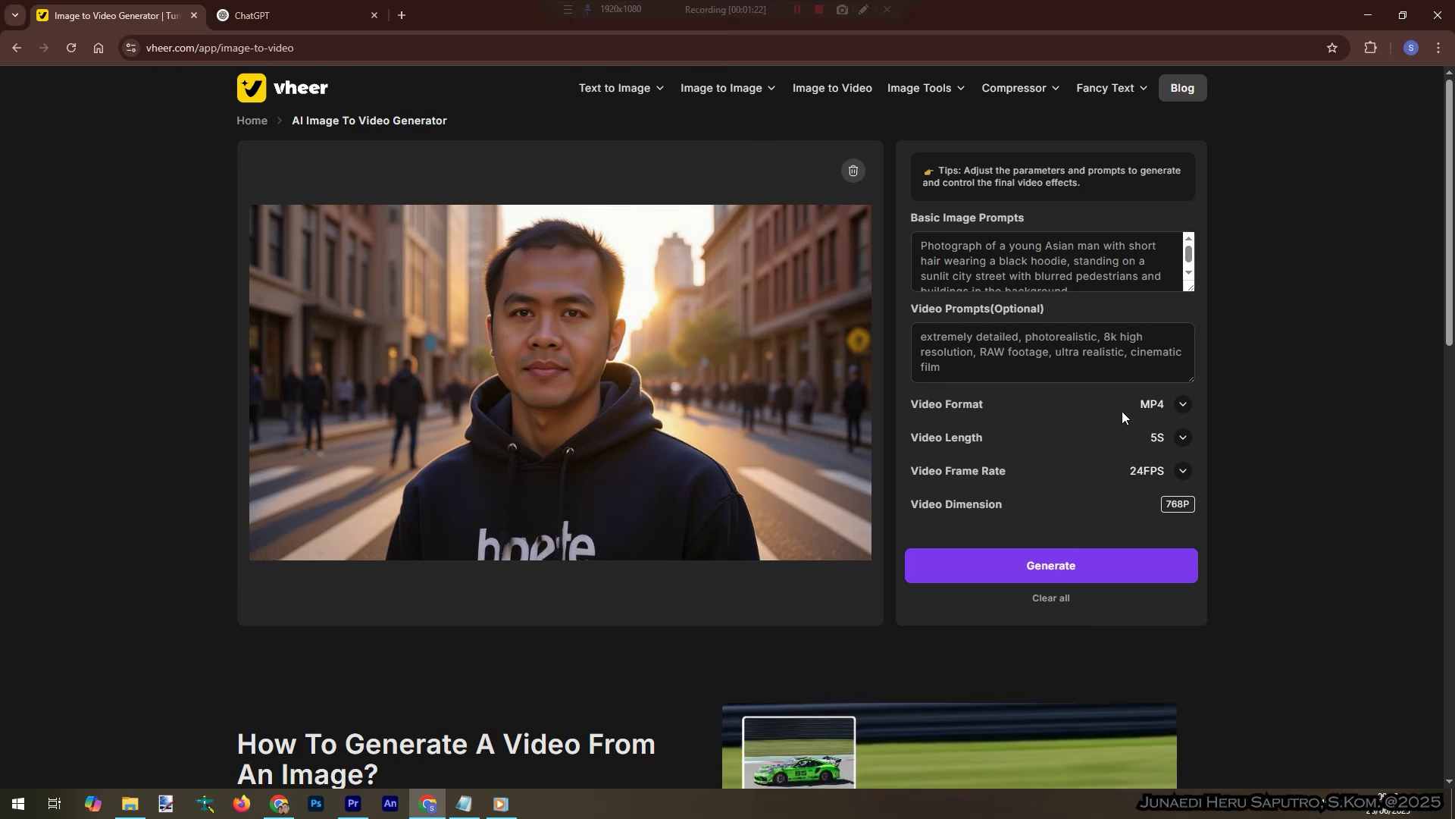
# - Keep the Mp4 video format with 5S length and 24FPS, and generate the video from the portrait
pyautogui.click(1183, 406)
pyautogui.click(1185, 408)
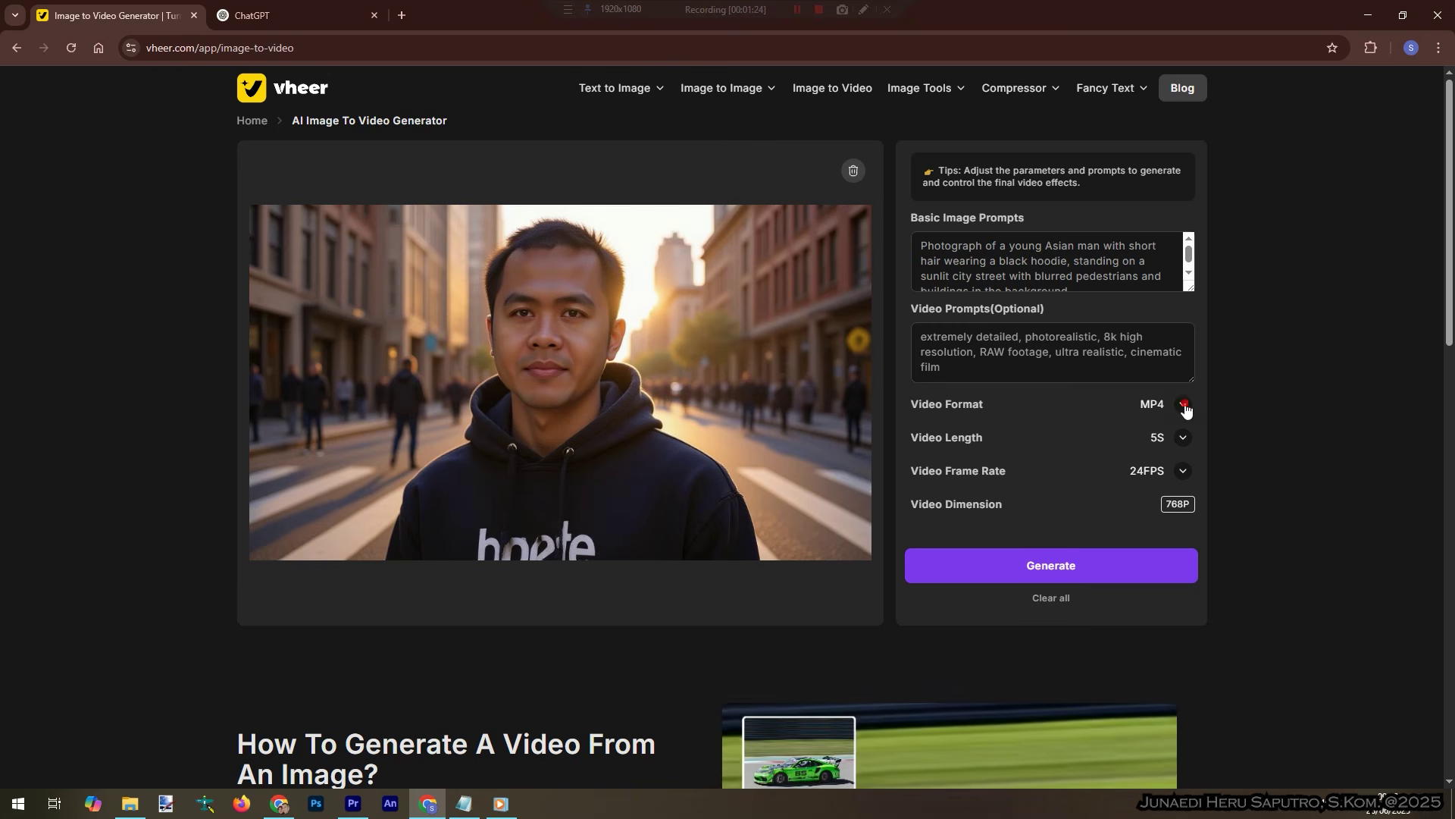
pyautogui.click(1183, 405)
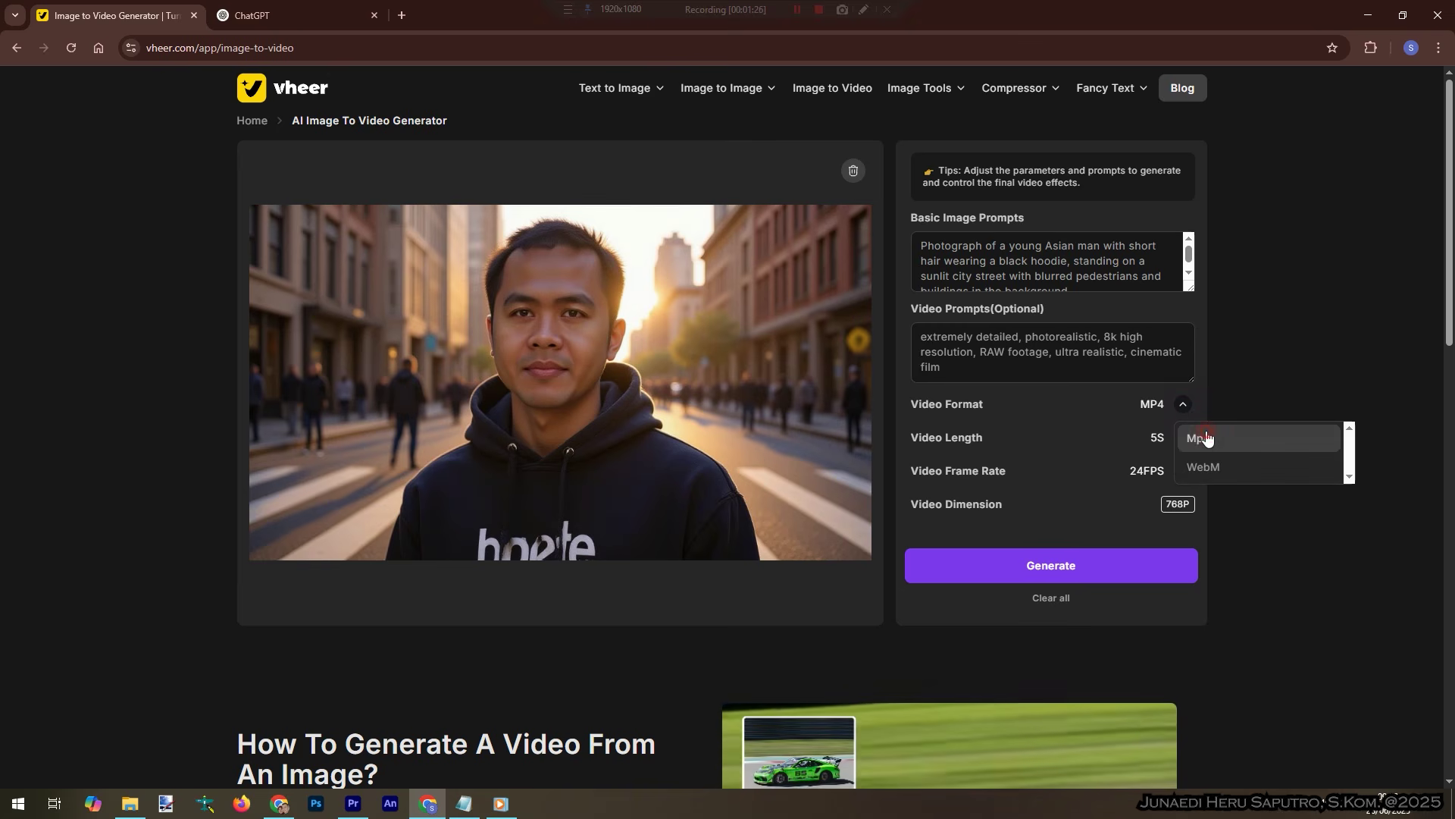
pyautogui.click(1202, 437)
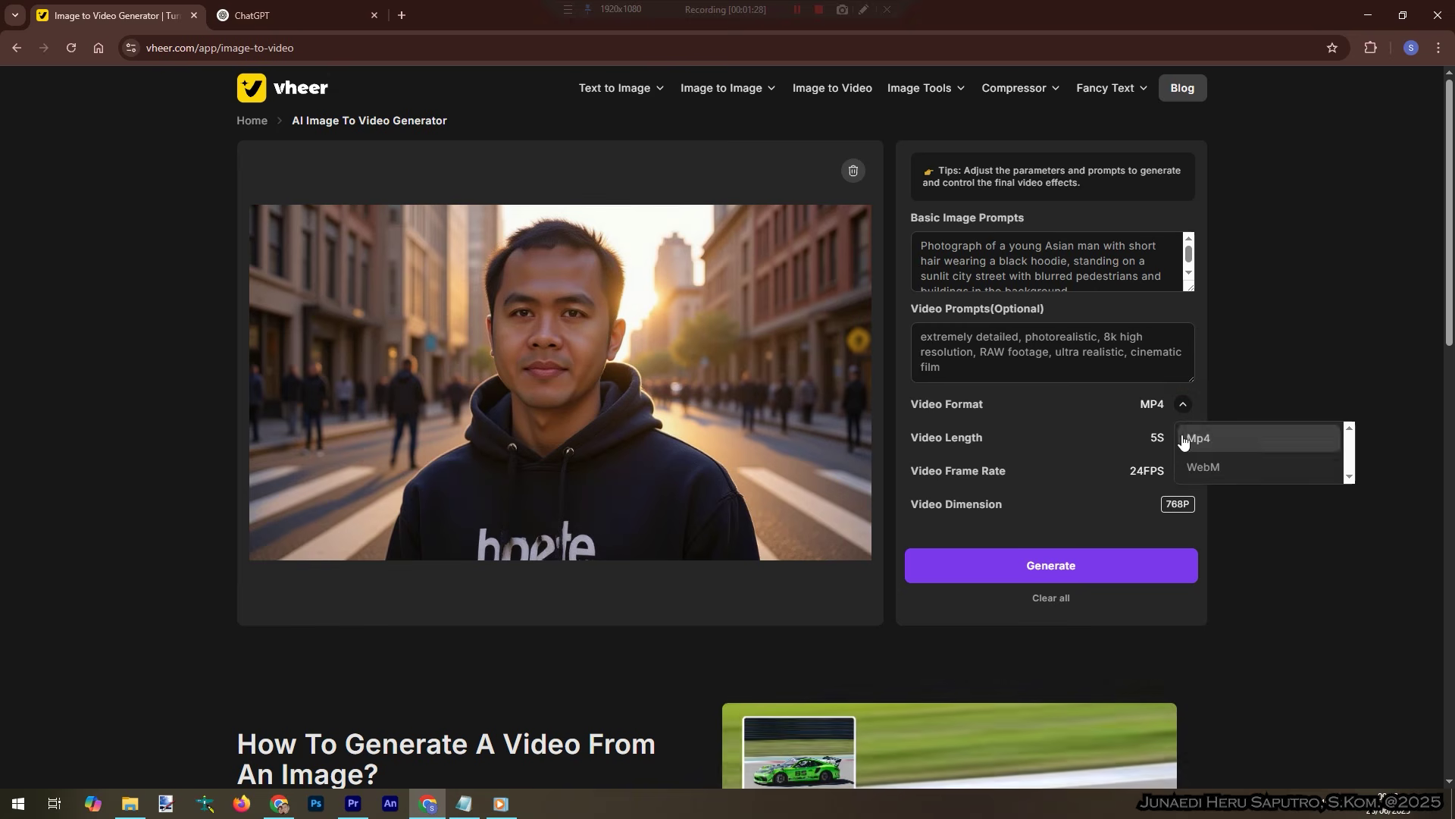
pyautogui.moveTo(1186, 445)
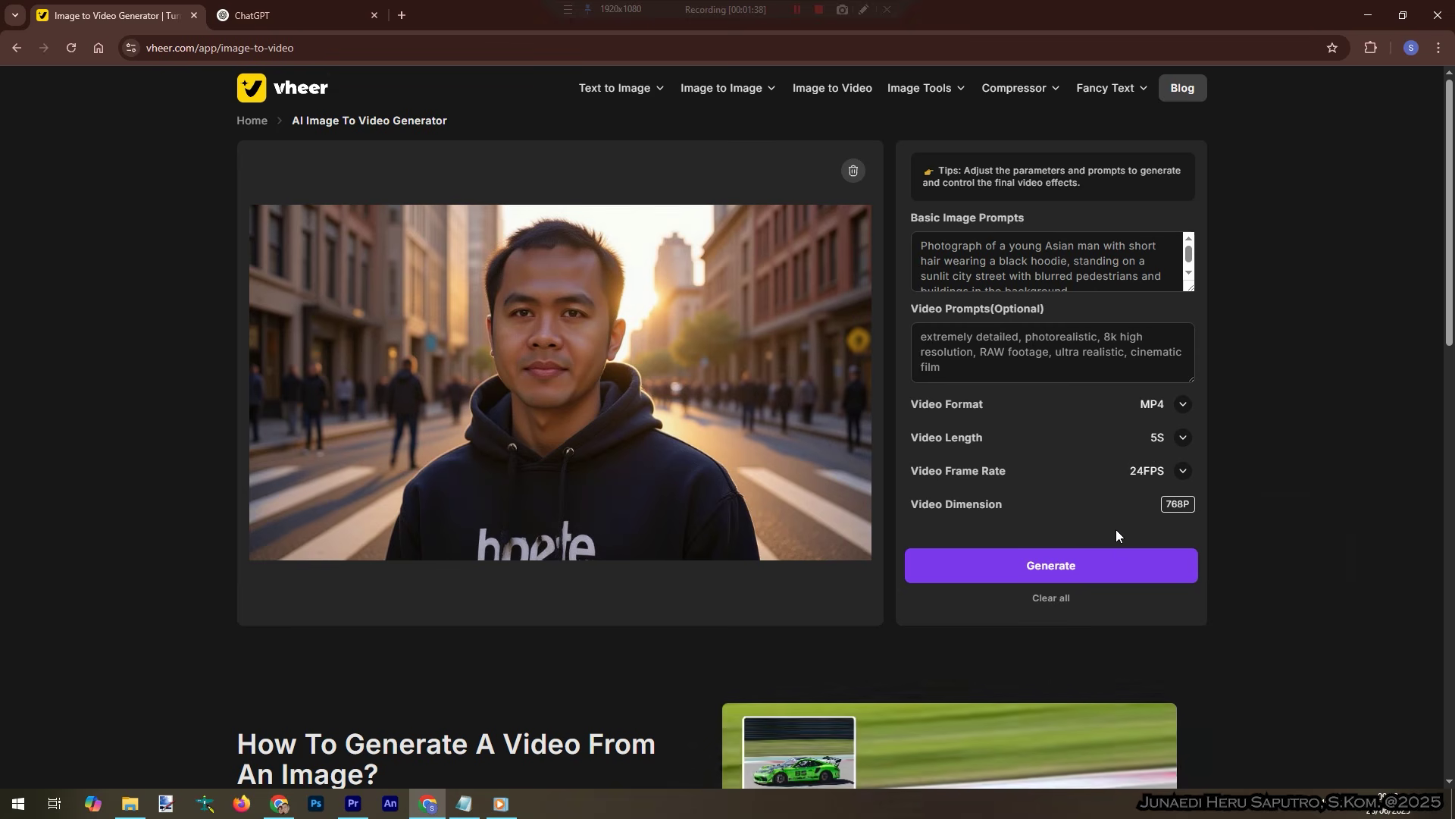
pyautogui.click(1104, 566)
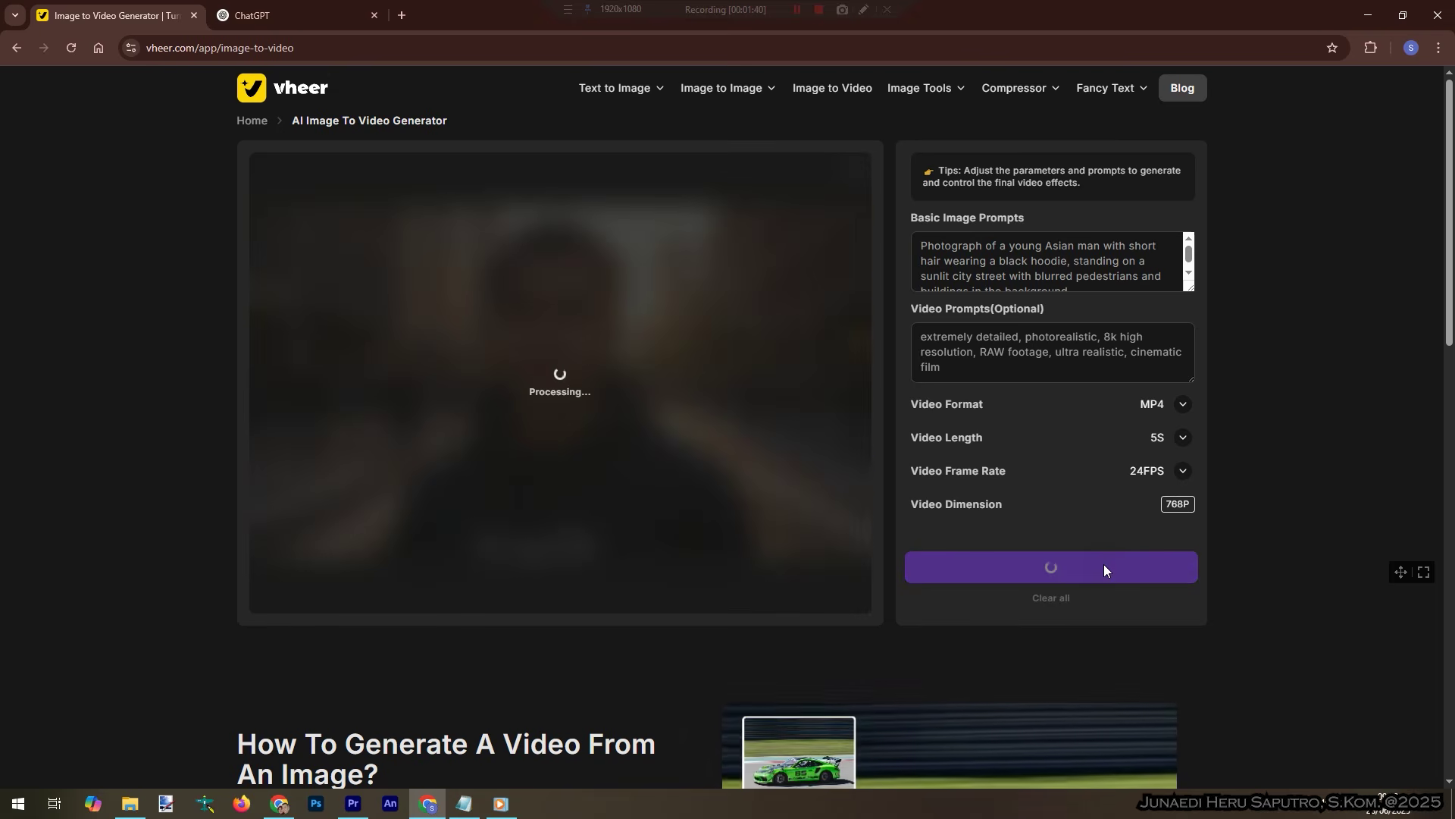